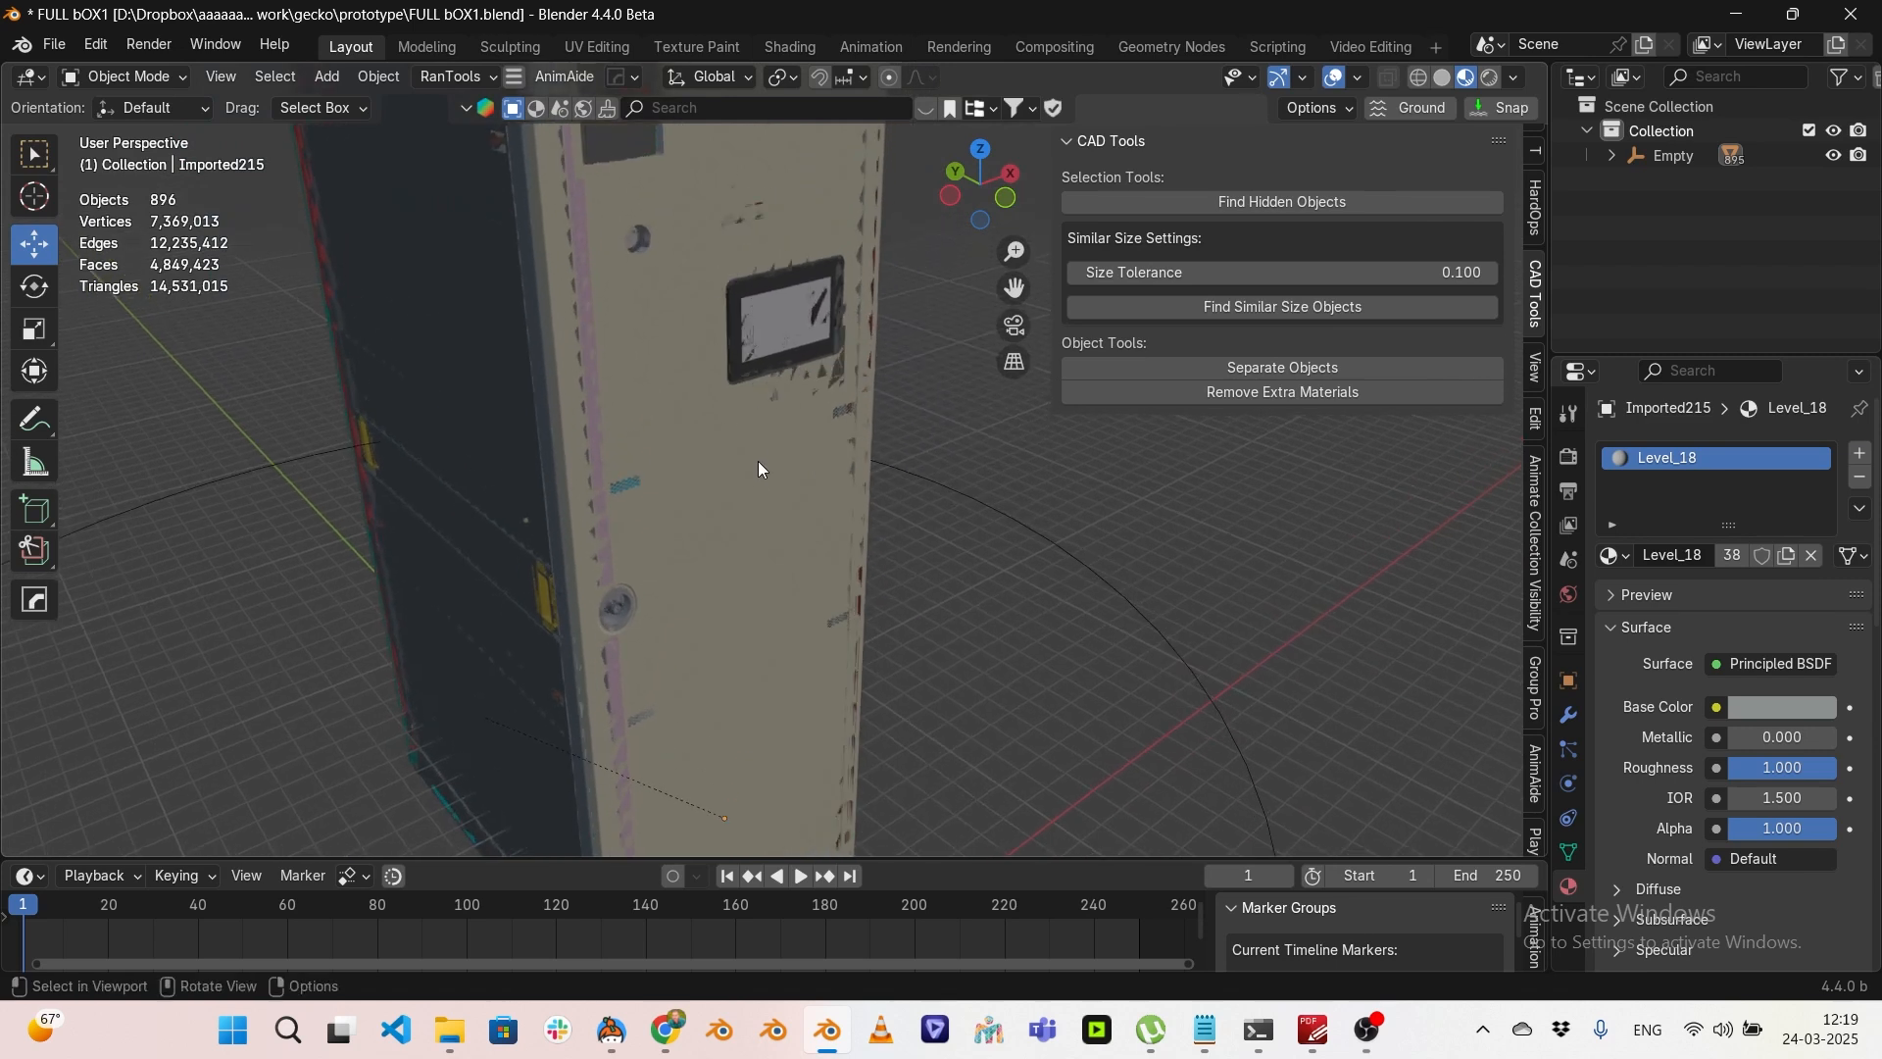
Step: Select the cabinet's front door panel and remove its unused materials with Remove Extra Materials
click(766, 505)
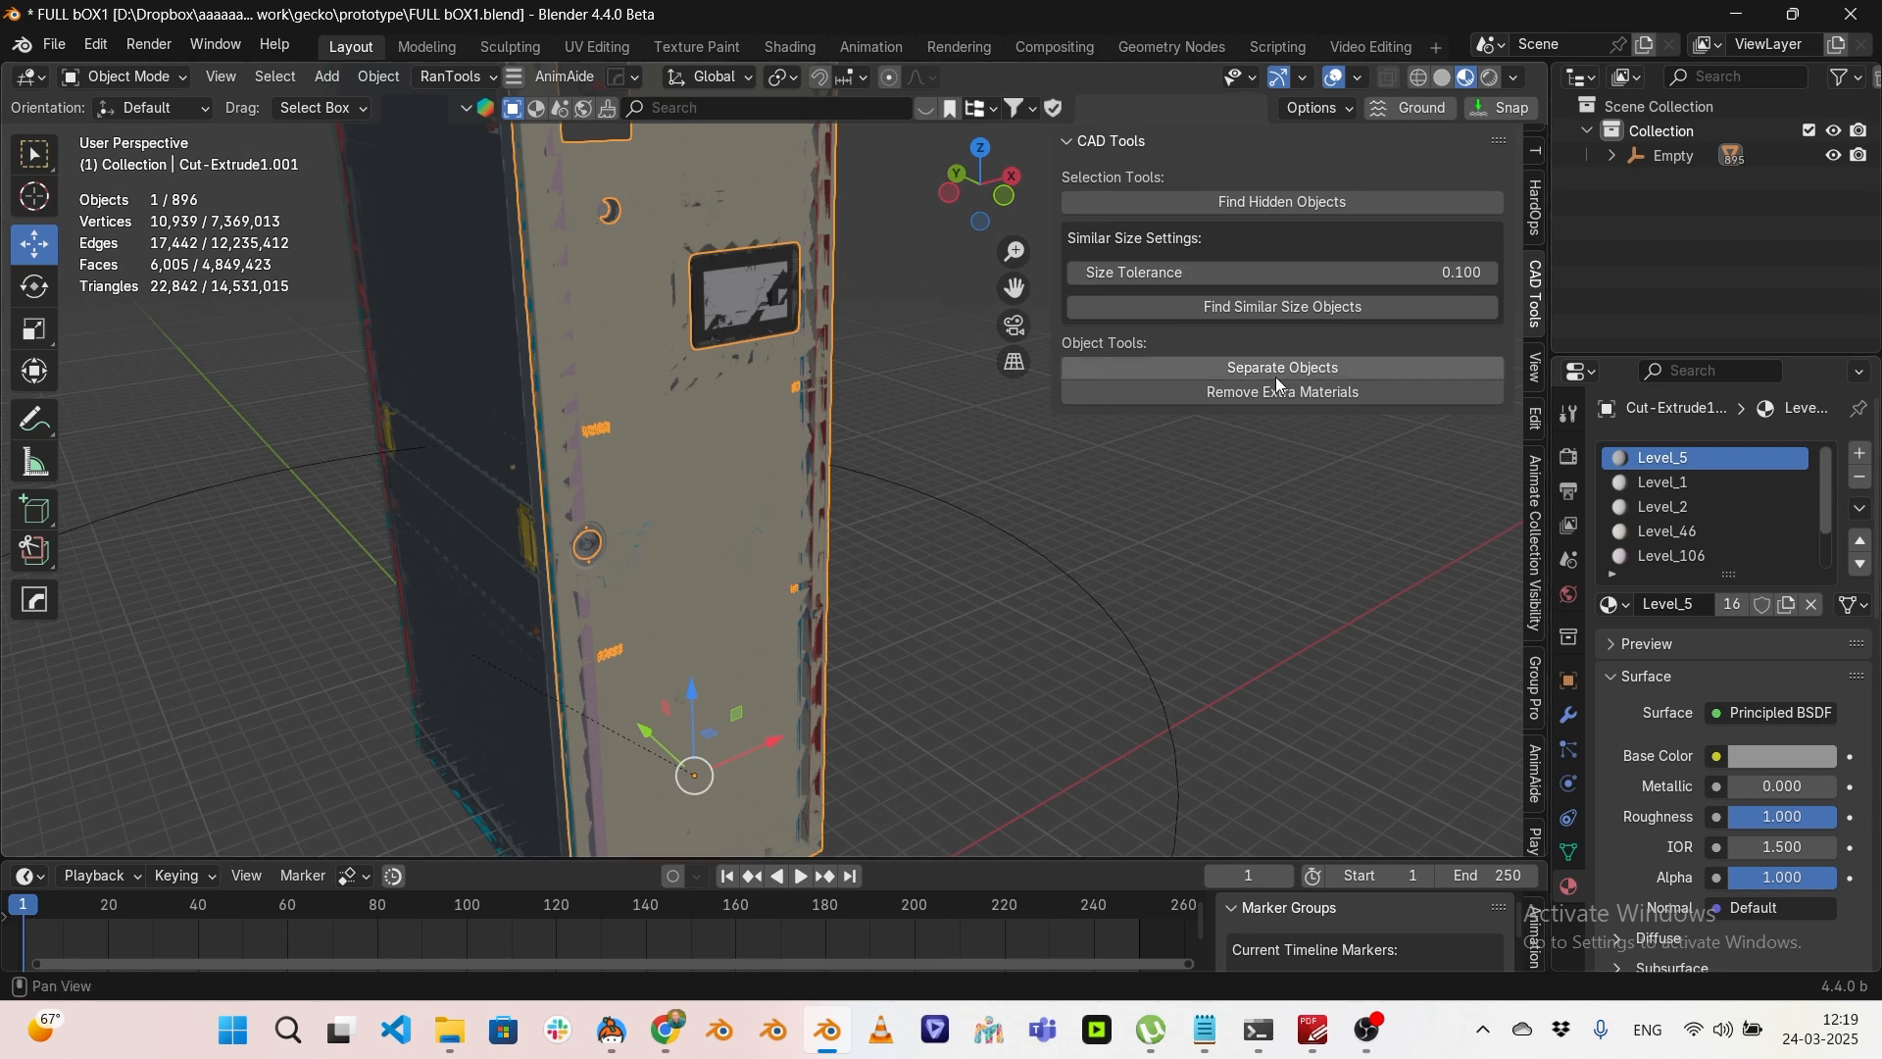
drag(1826, 460, 1815, 412)
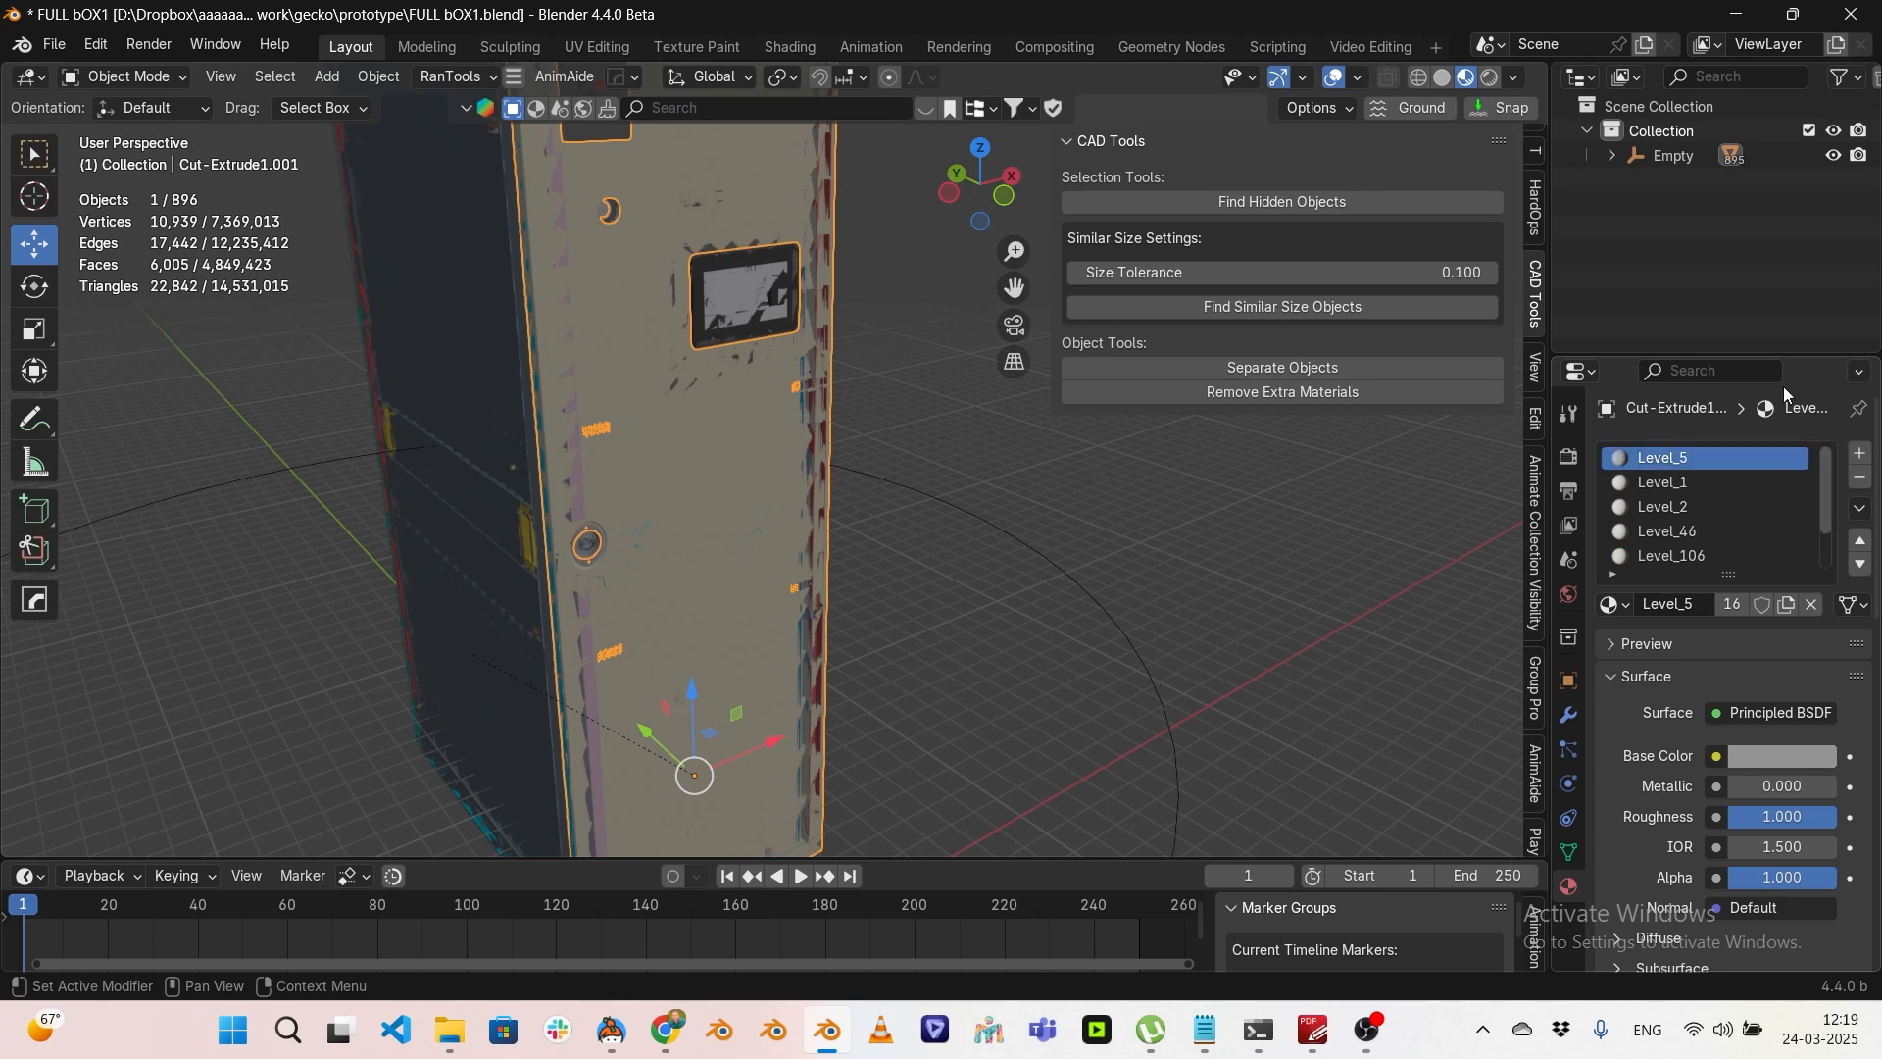
mouse_move(824, 384)
middle_down()
mouse_move(773, 367)
mouse_move(804, 387)
middle_up()
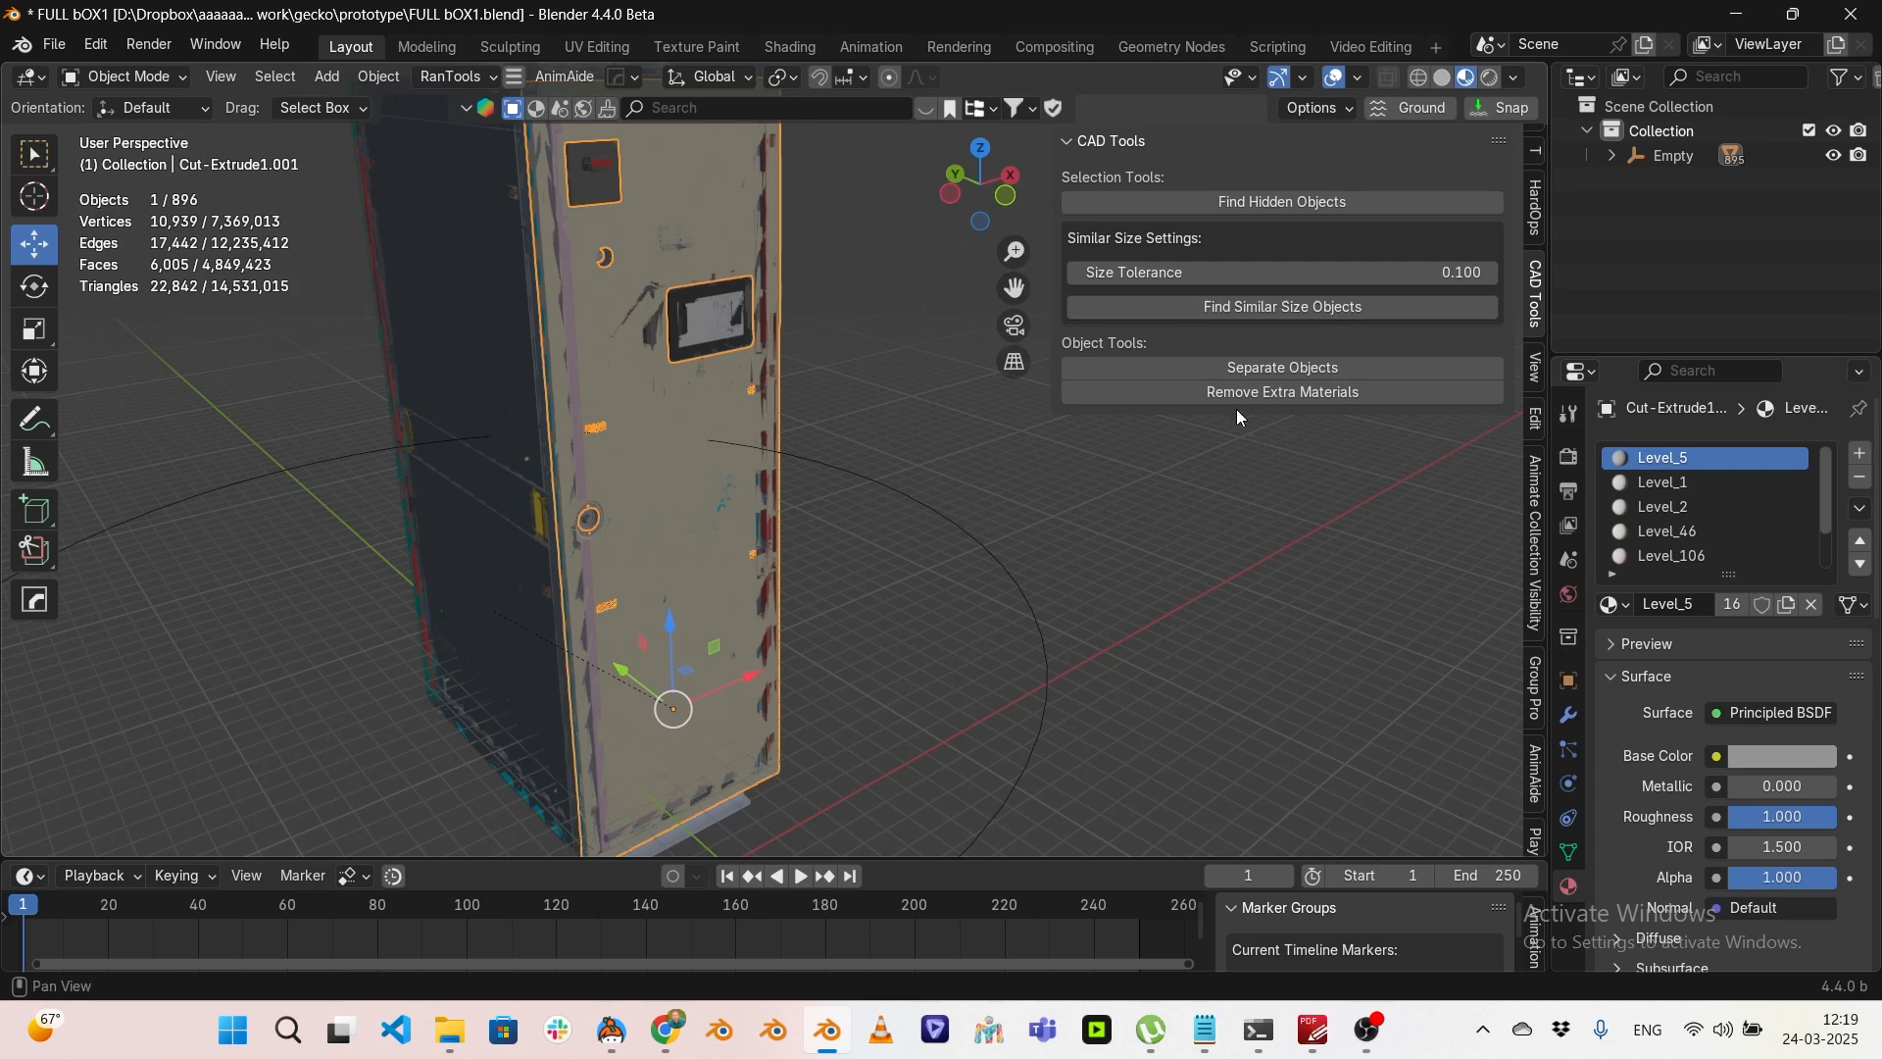
click(1298, 392)
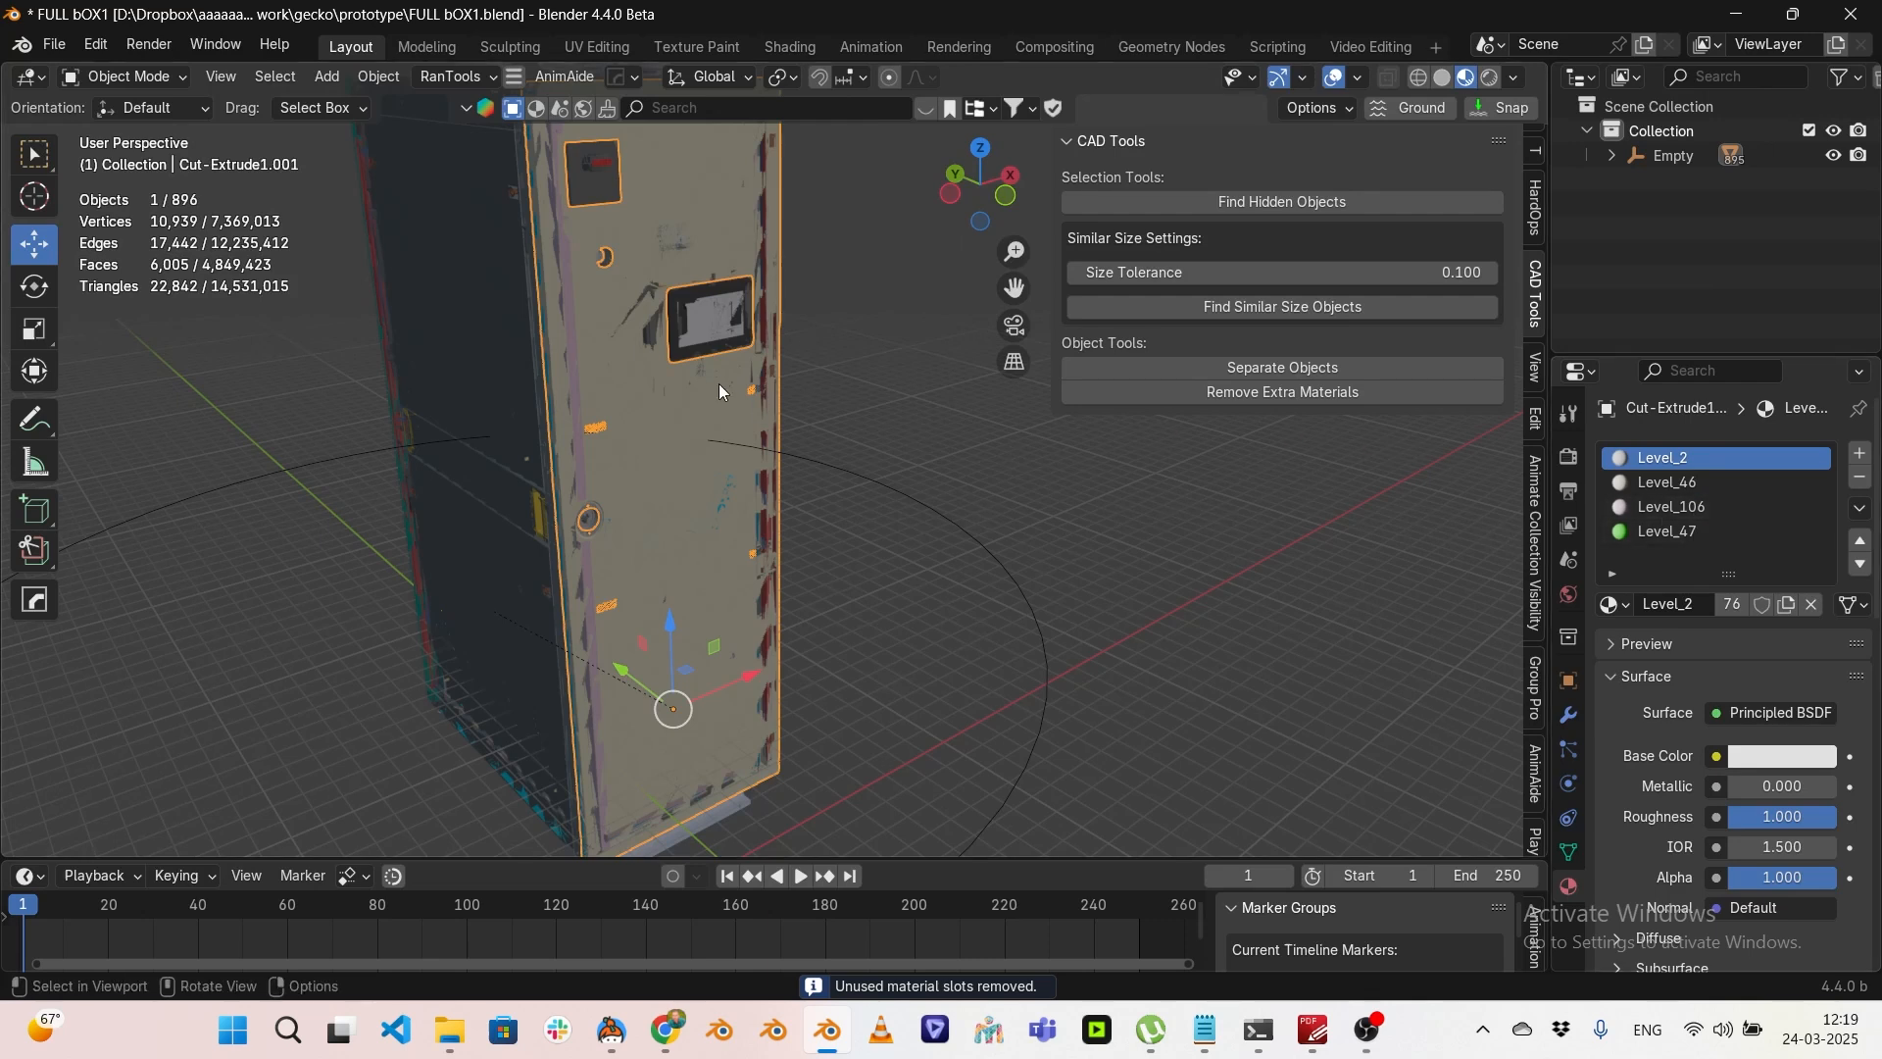
Step: Separate the front door panel by loose parts, then strip the extra materials from the main door part and check its remaining slots
middle_drag(657, 514, 681, 500)
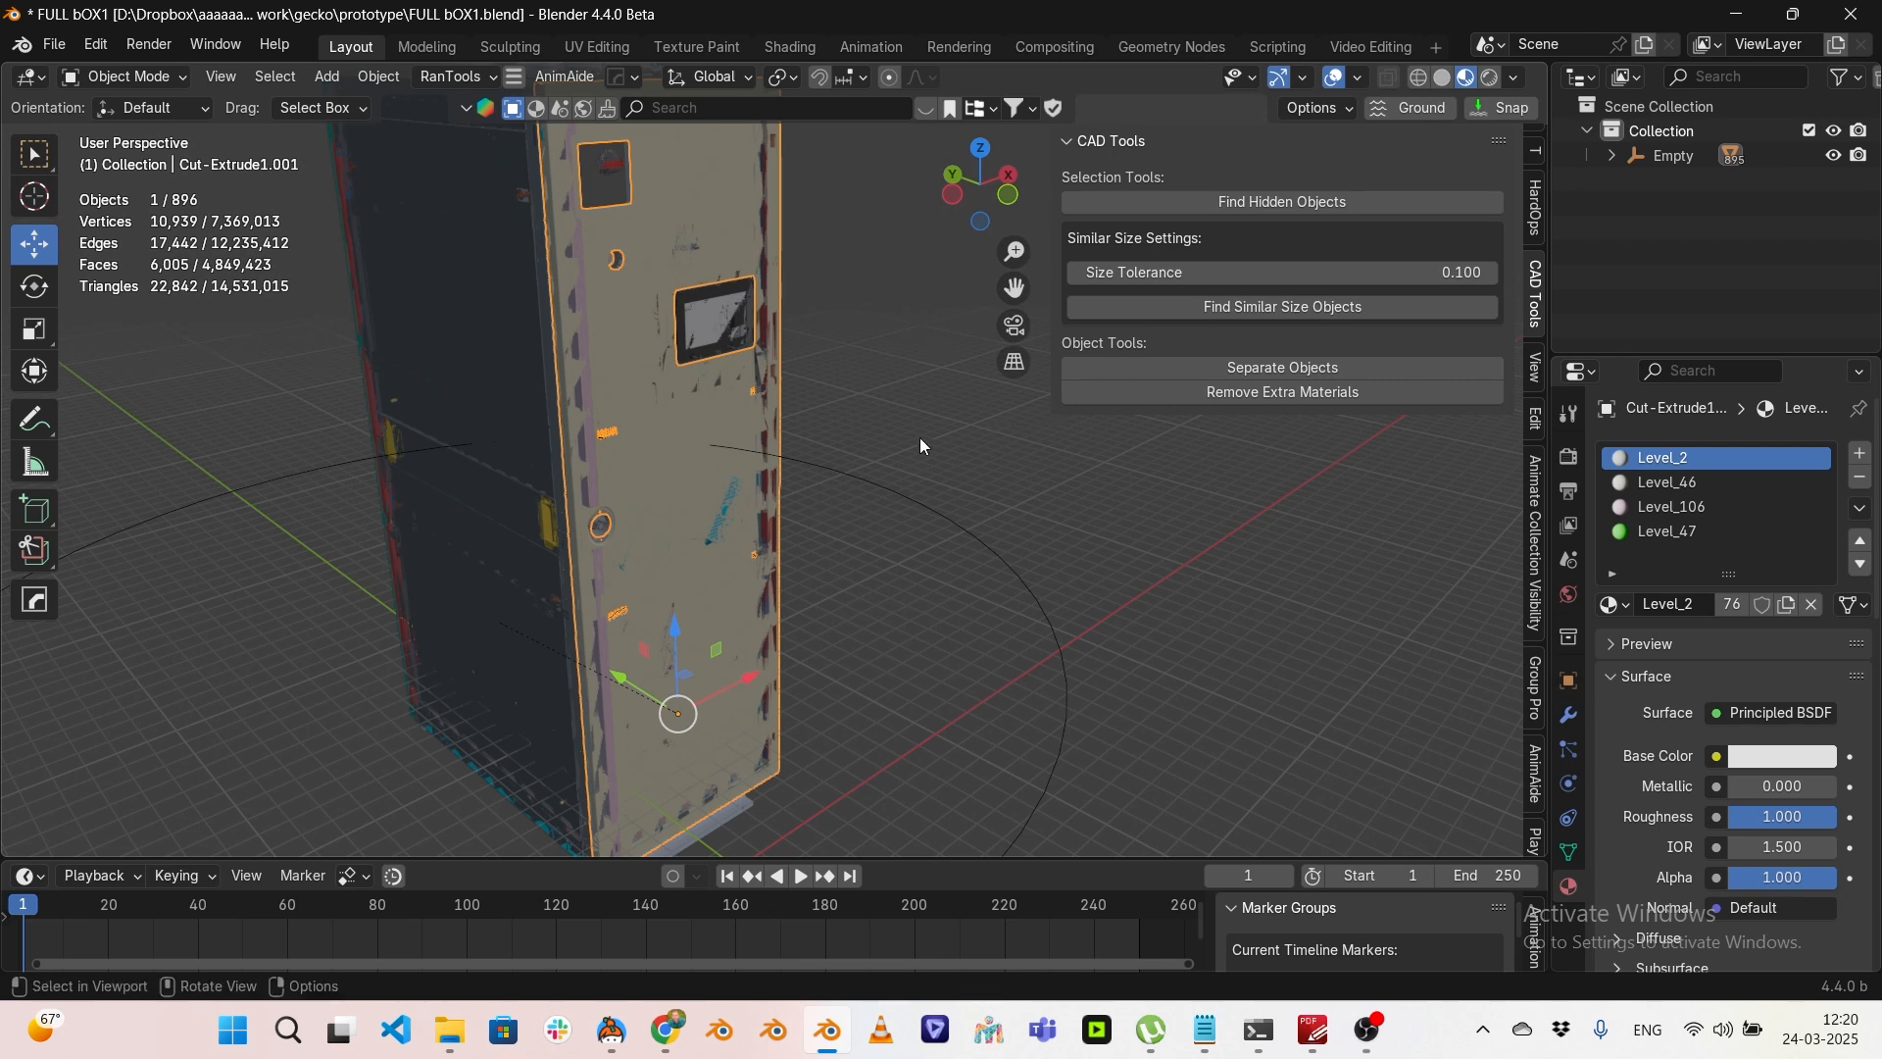
click(1300, 370)
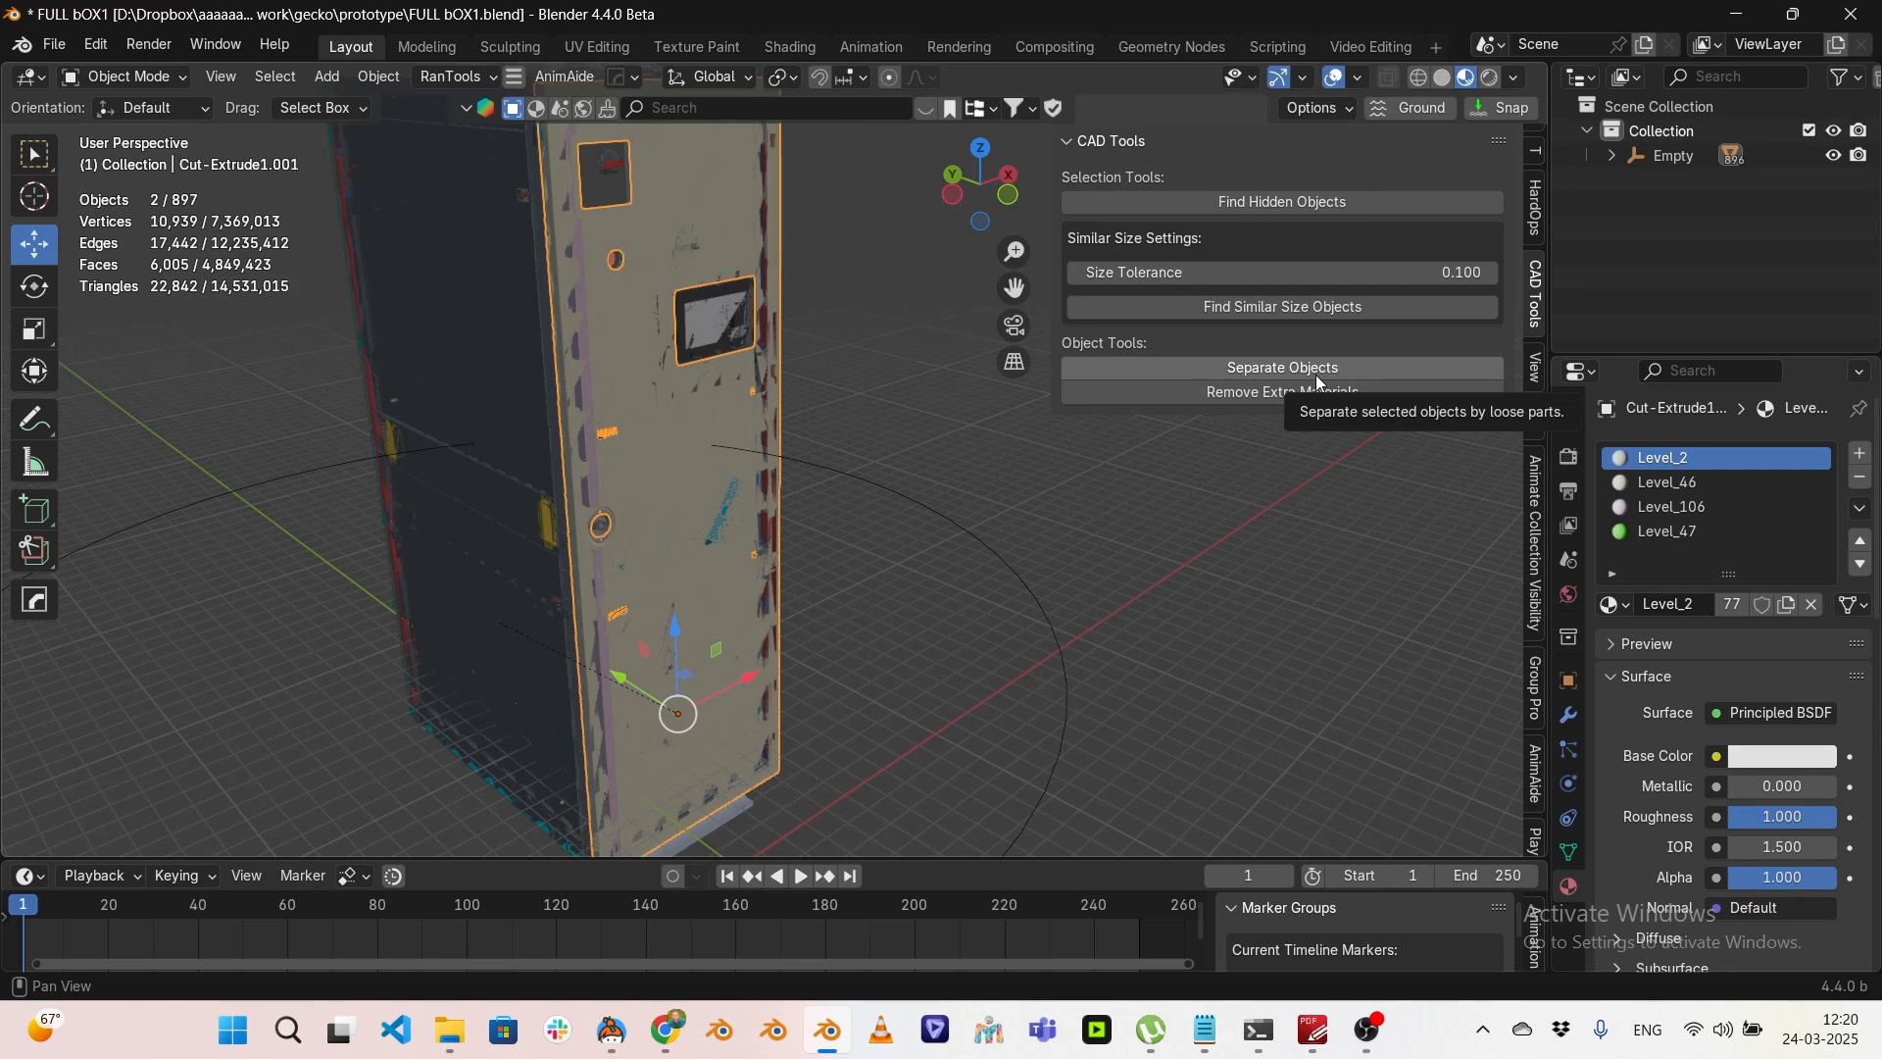
click(683, 473)
click(1225, 396)
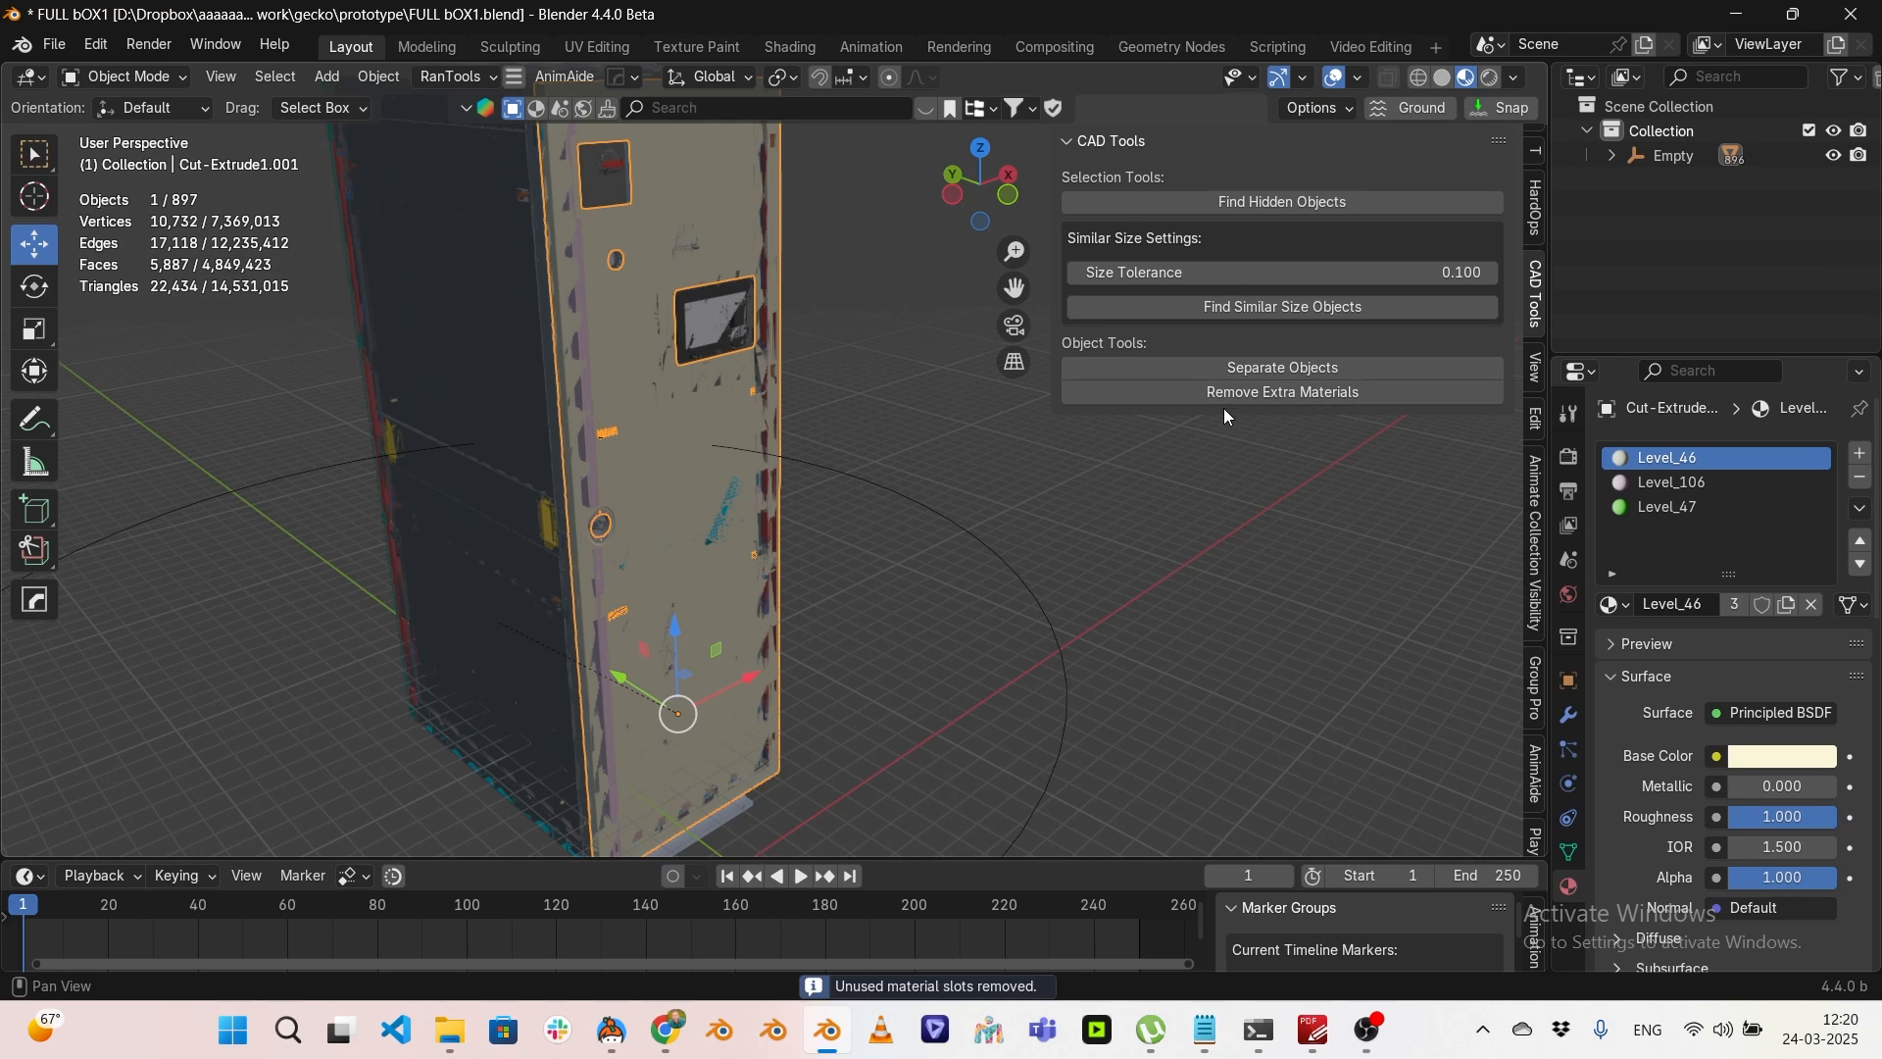
click(1662, 483)
click(1668, 507)
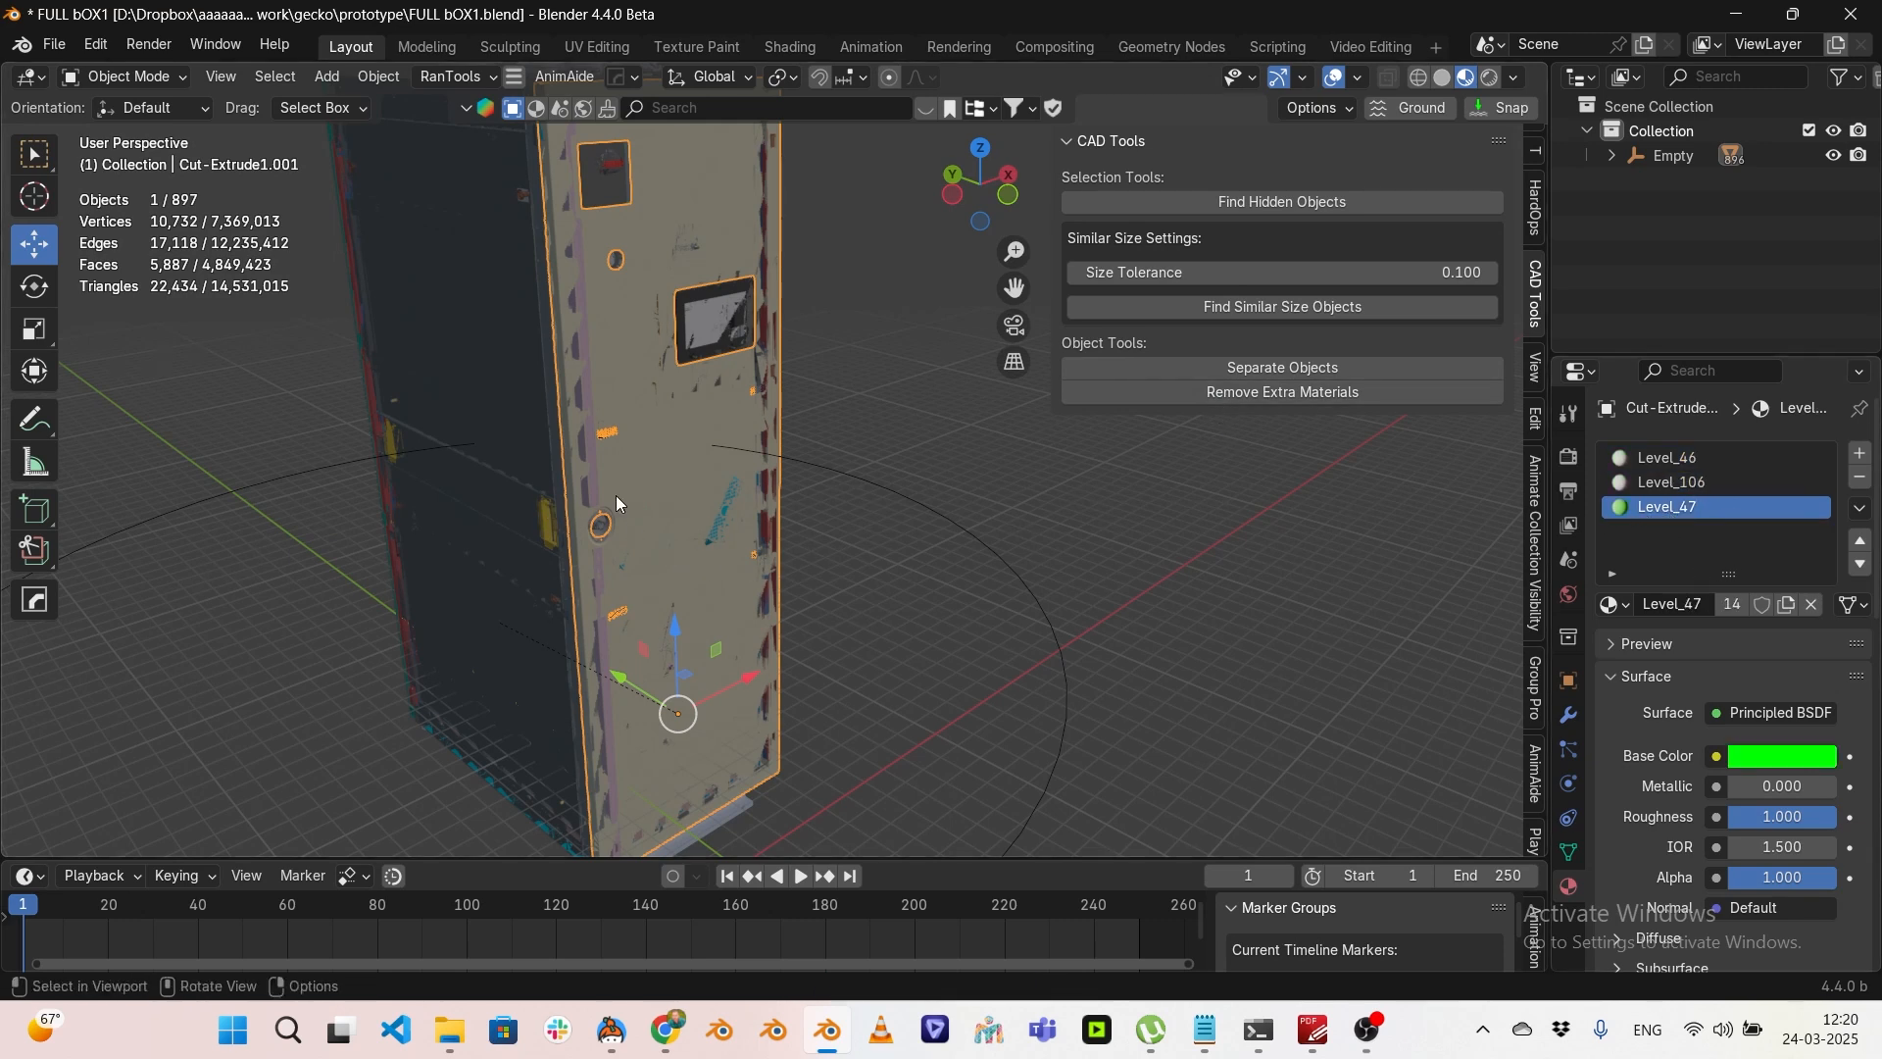
Step: Locate the main front door part in the object list and hide it in the viewport
ctrl+middle_drag(686, 574, 735, 549)
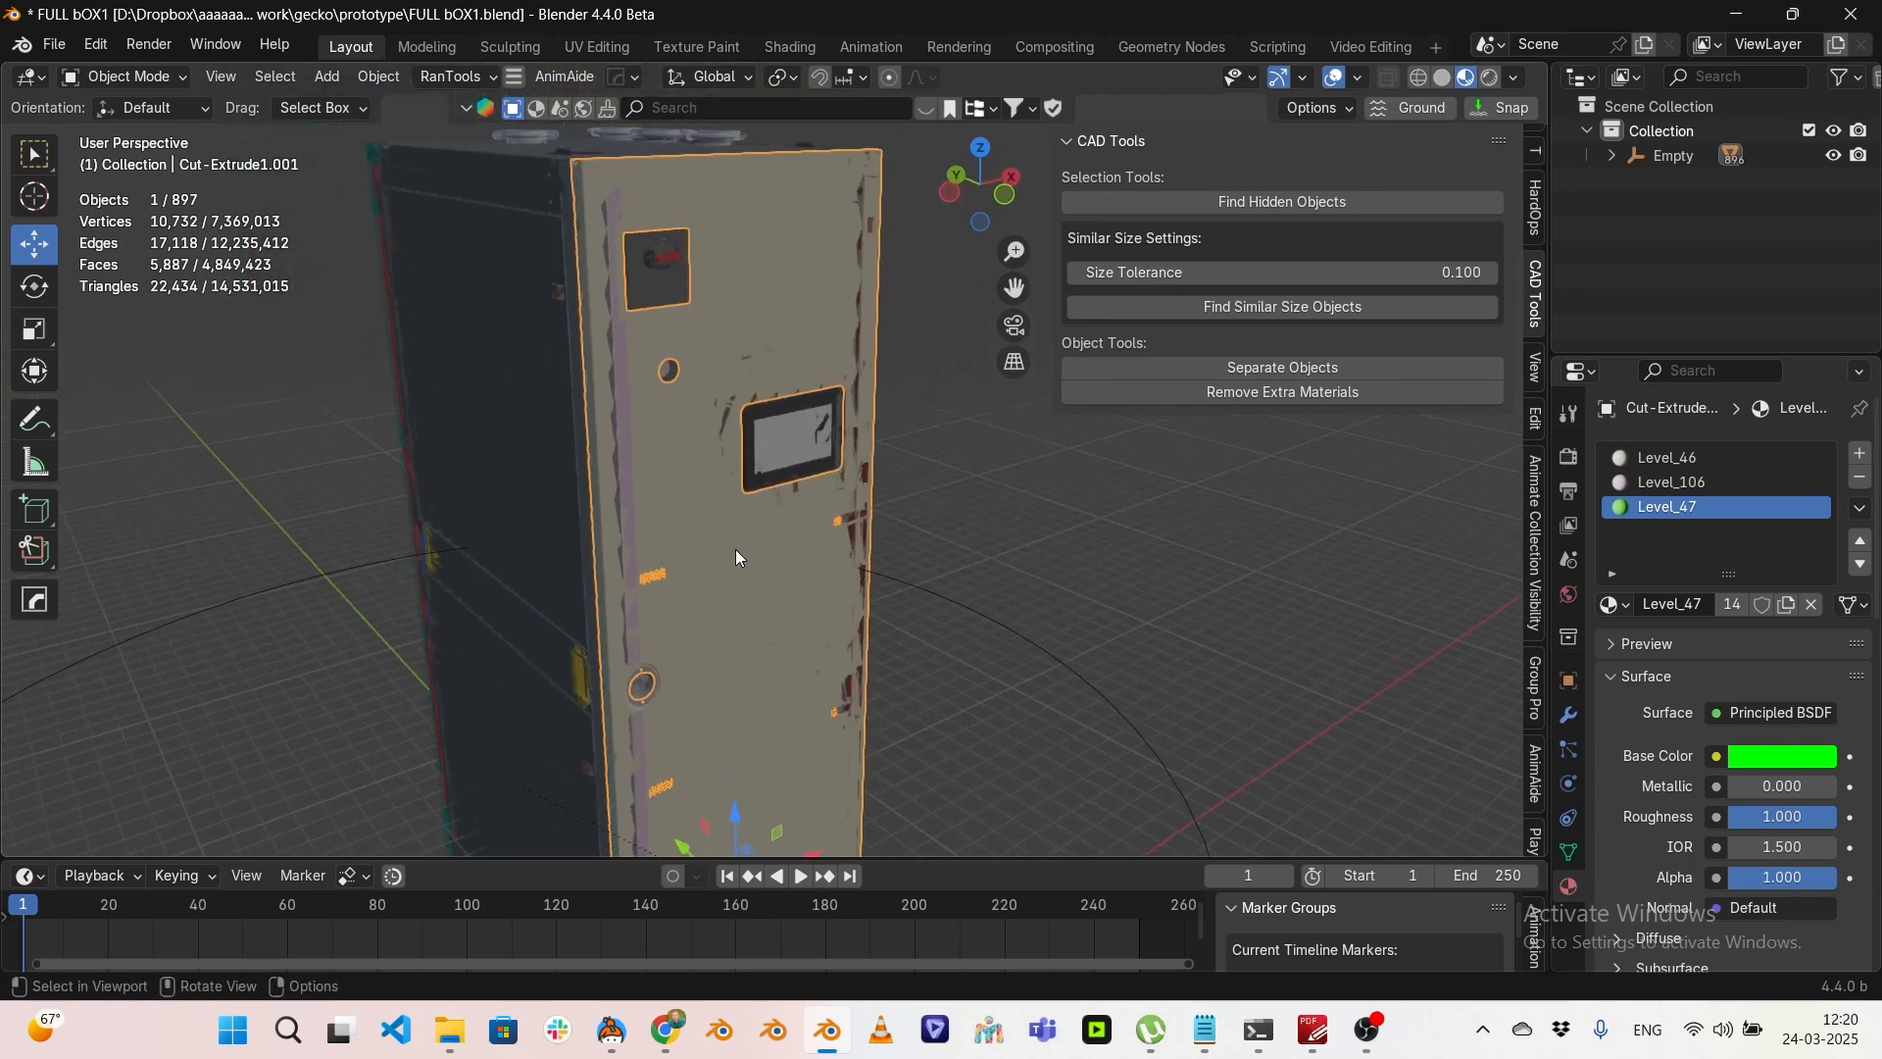
key(KP_Decimal)
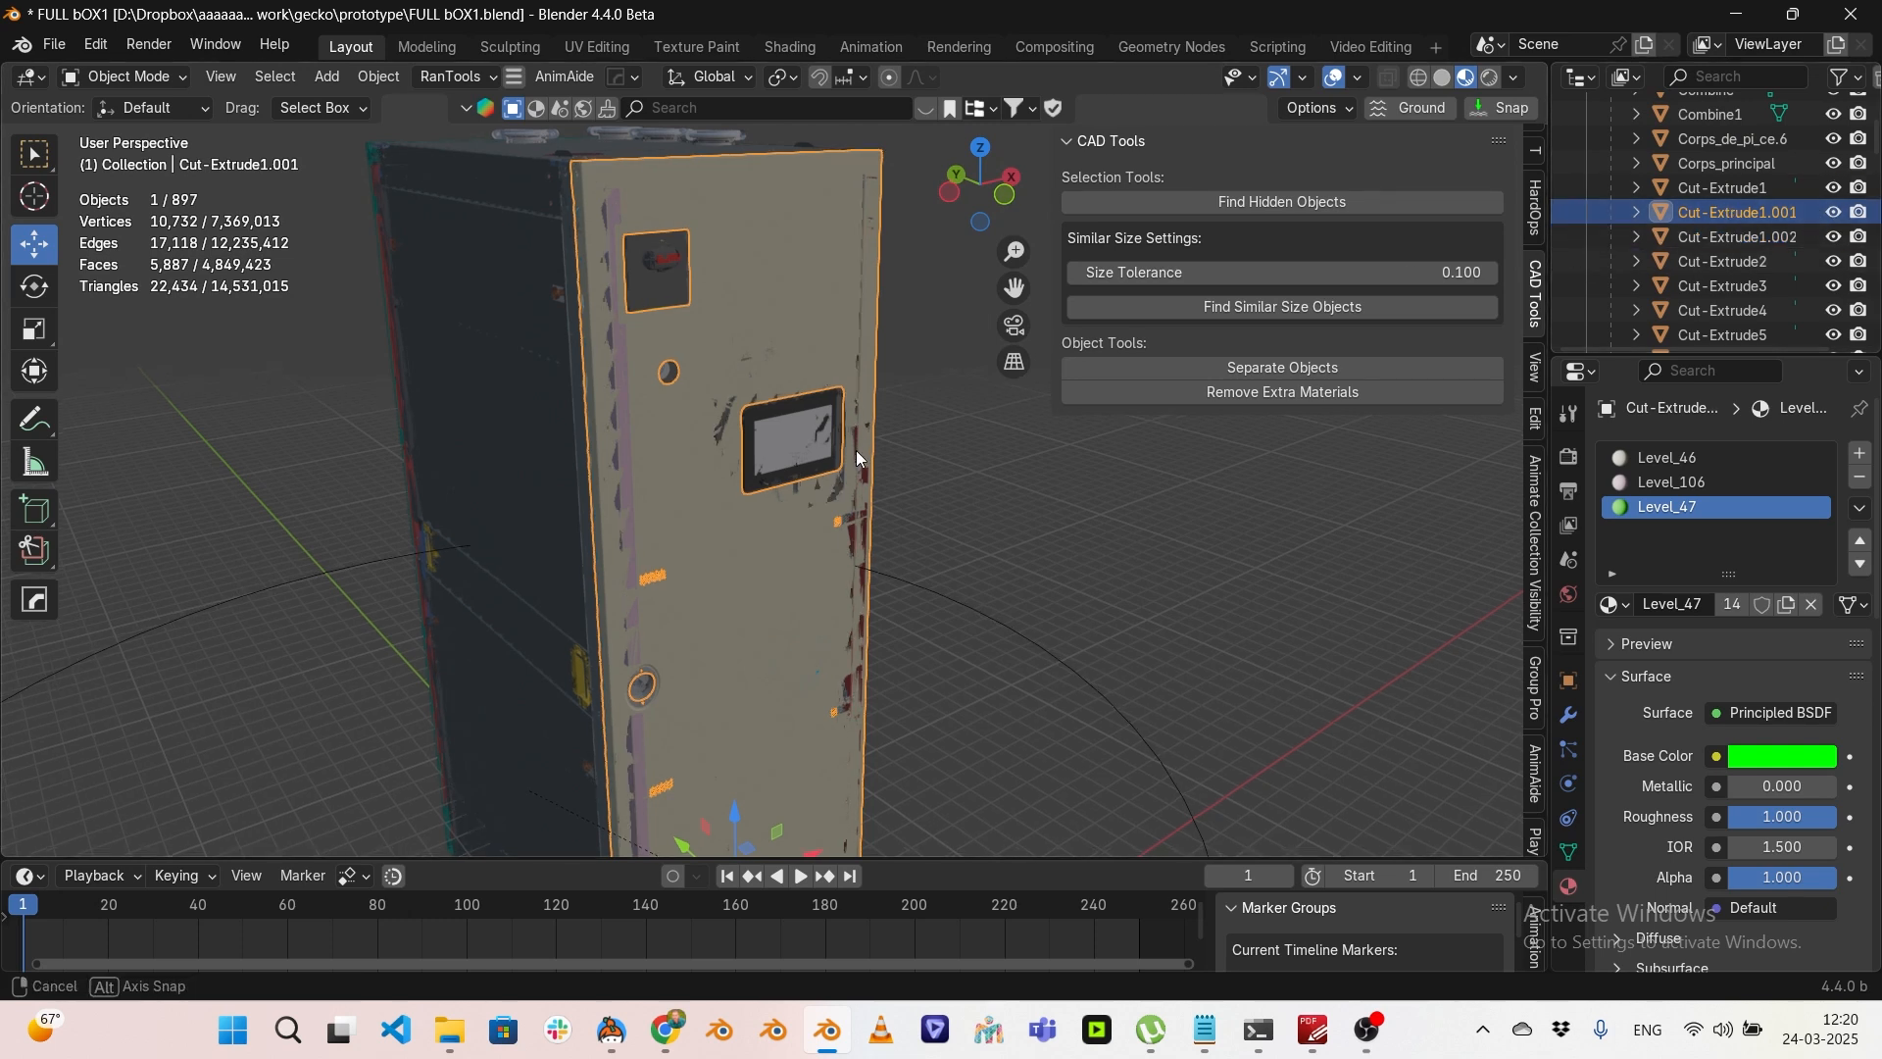
key(h)
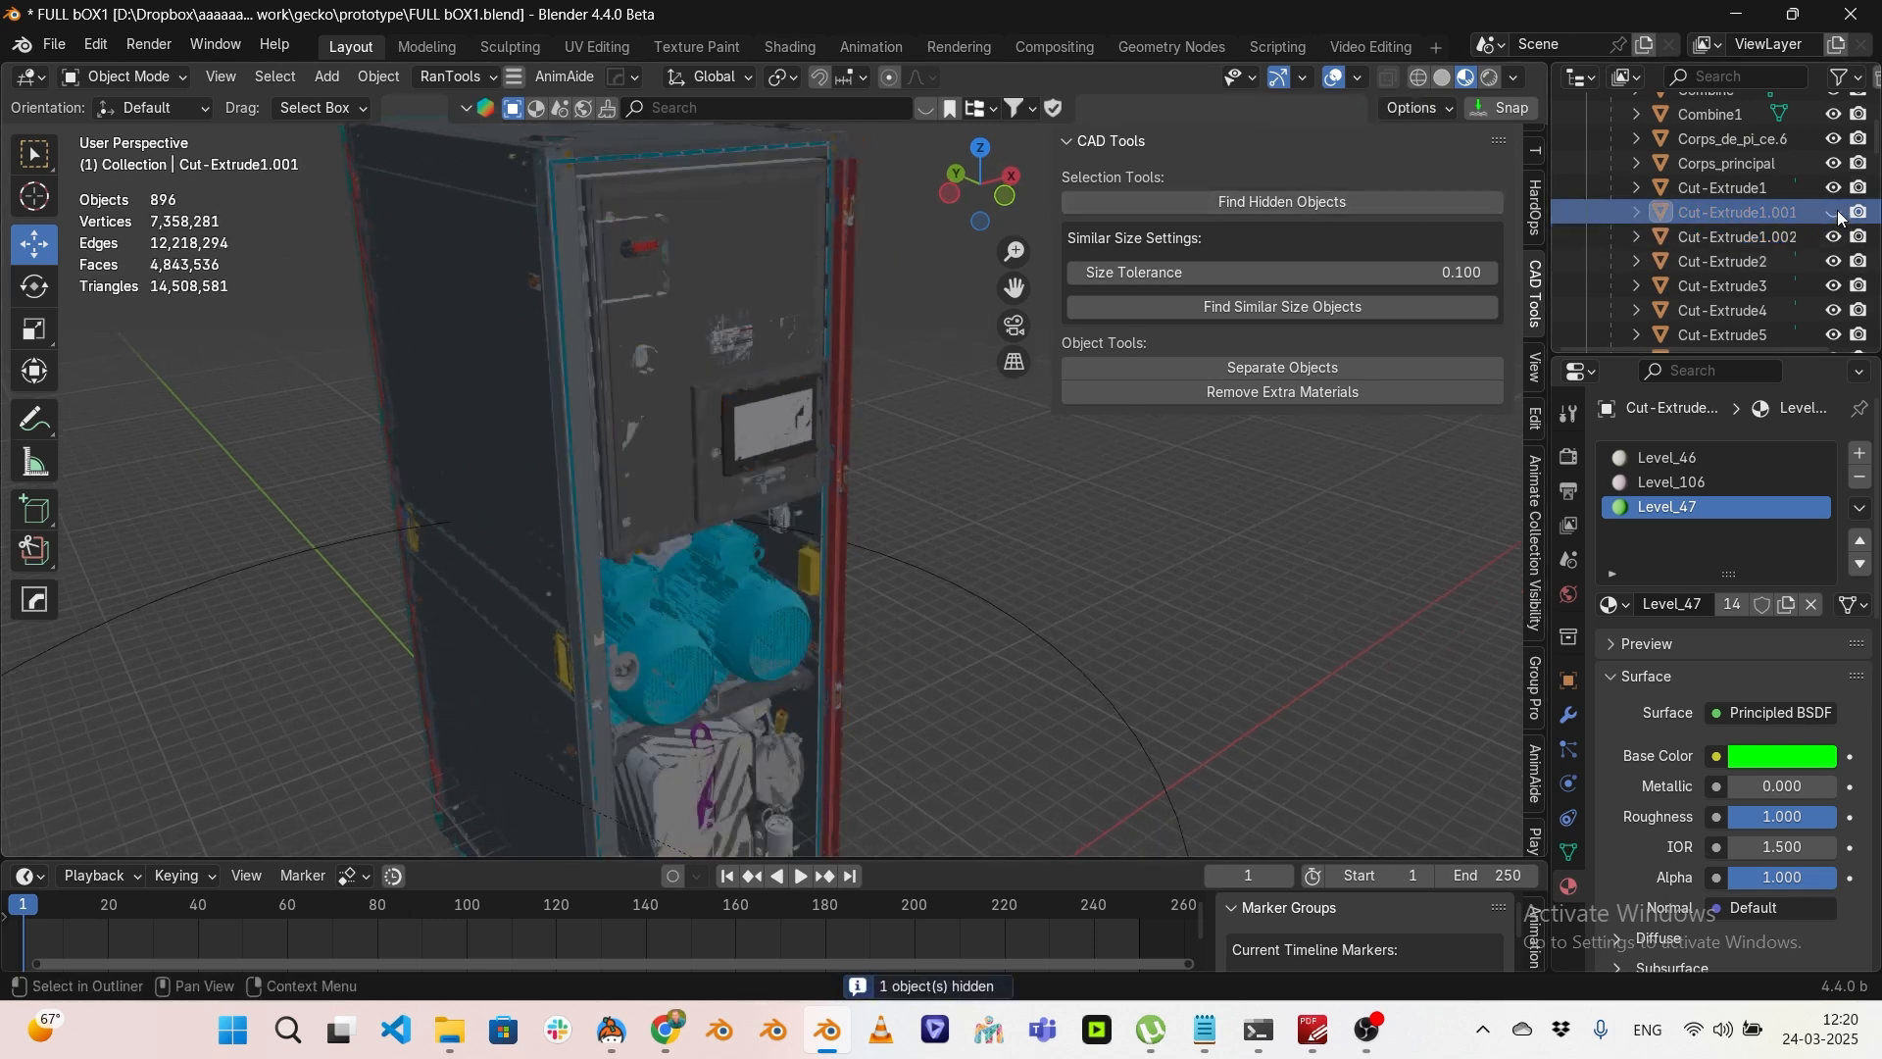
Step: Add a camera, lock it to the view and frame the whole opened cabinet from the front corner
scroll(856, 360, down, 4)
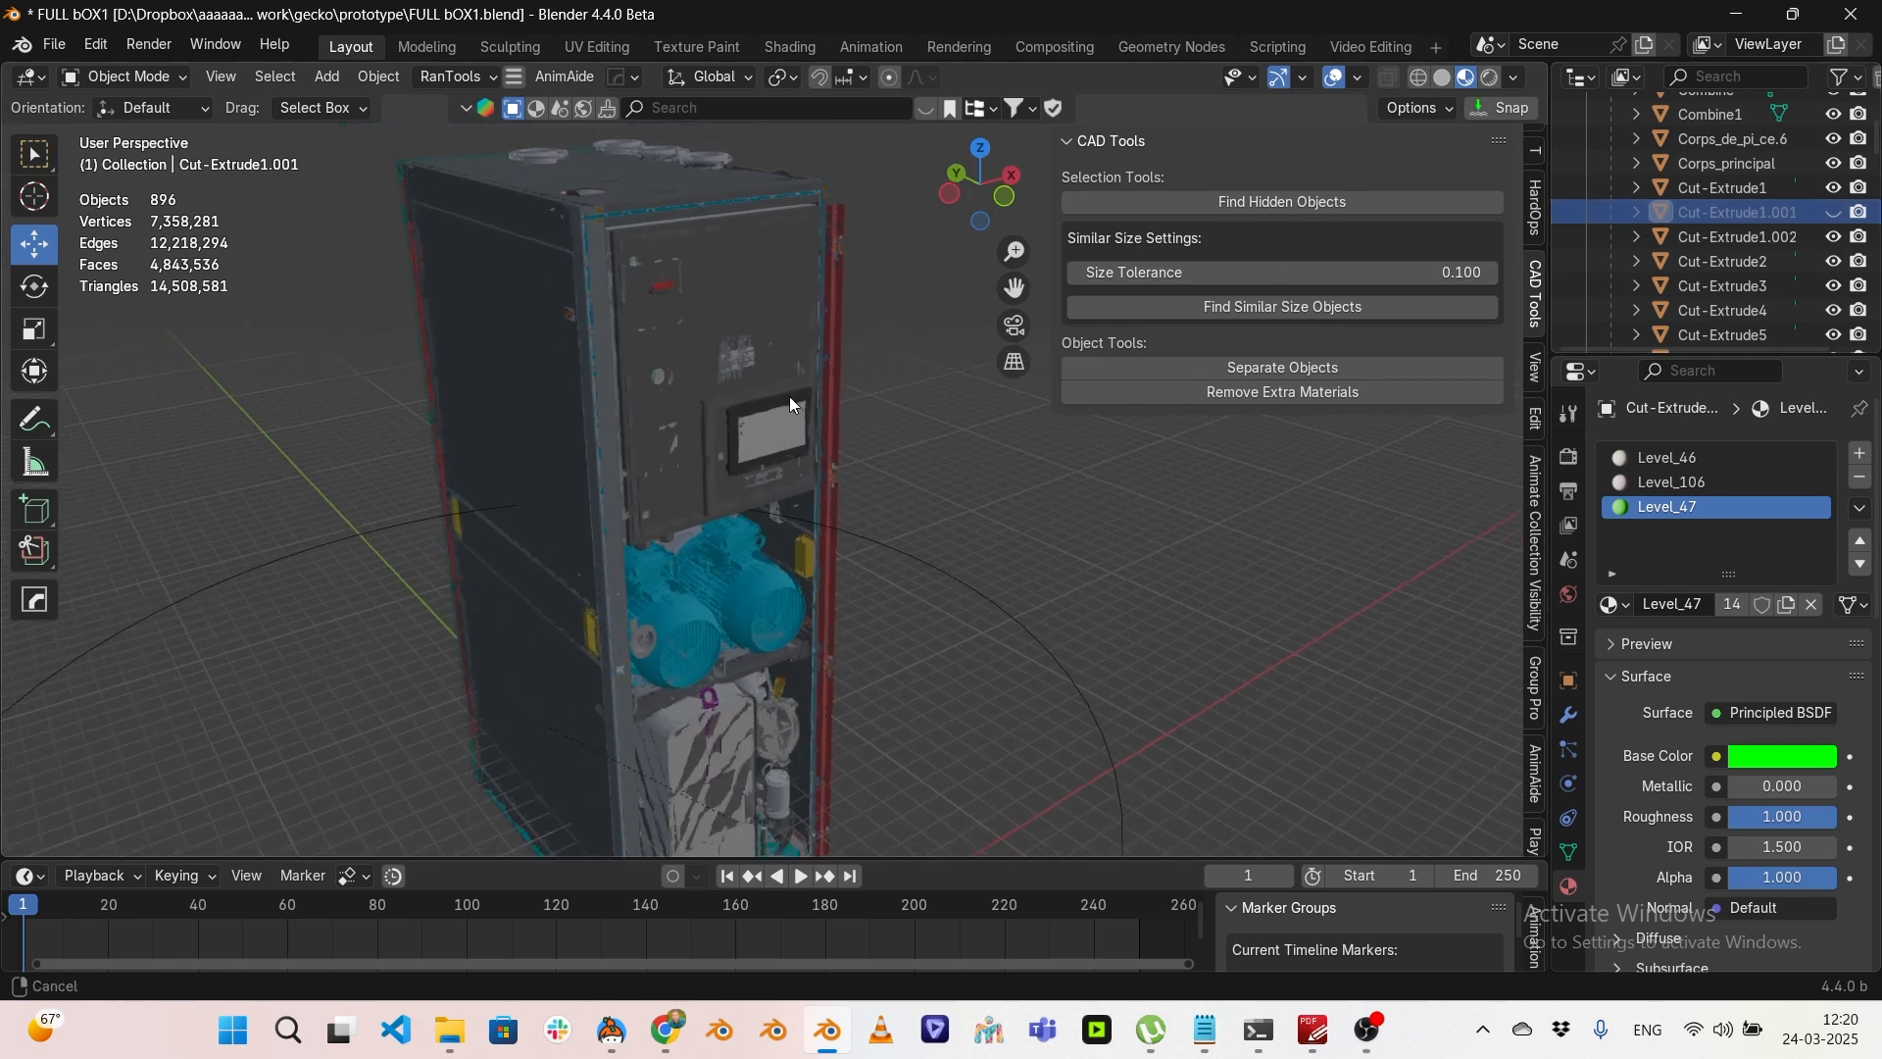
middle_drag(794, 423, 680, 432)
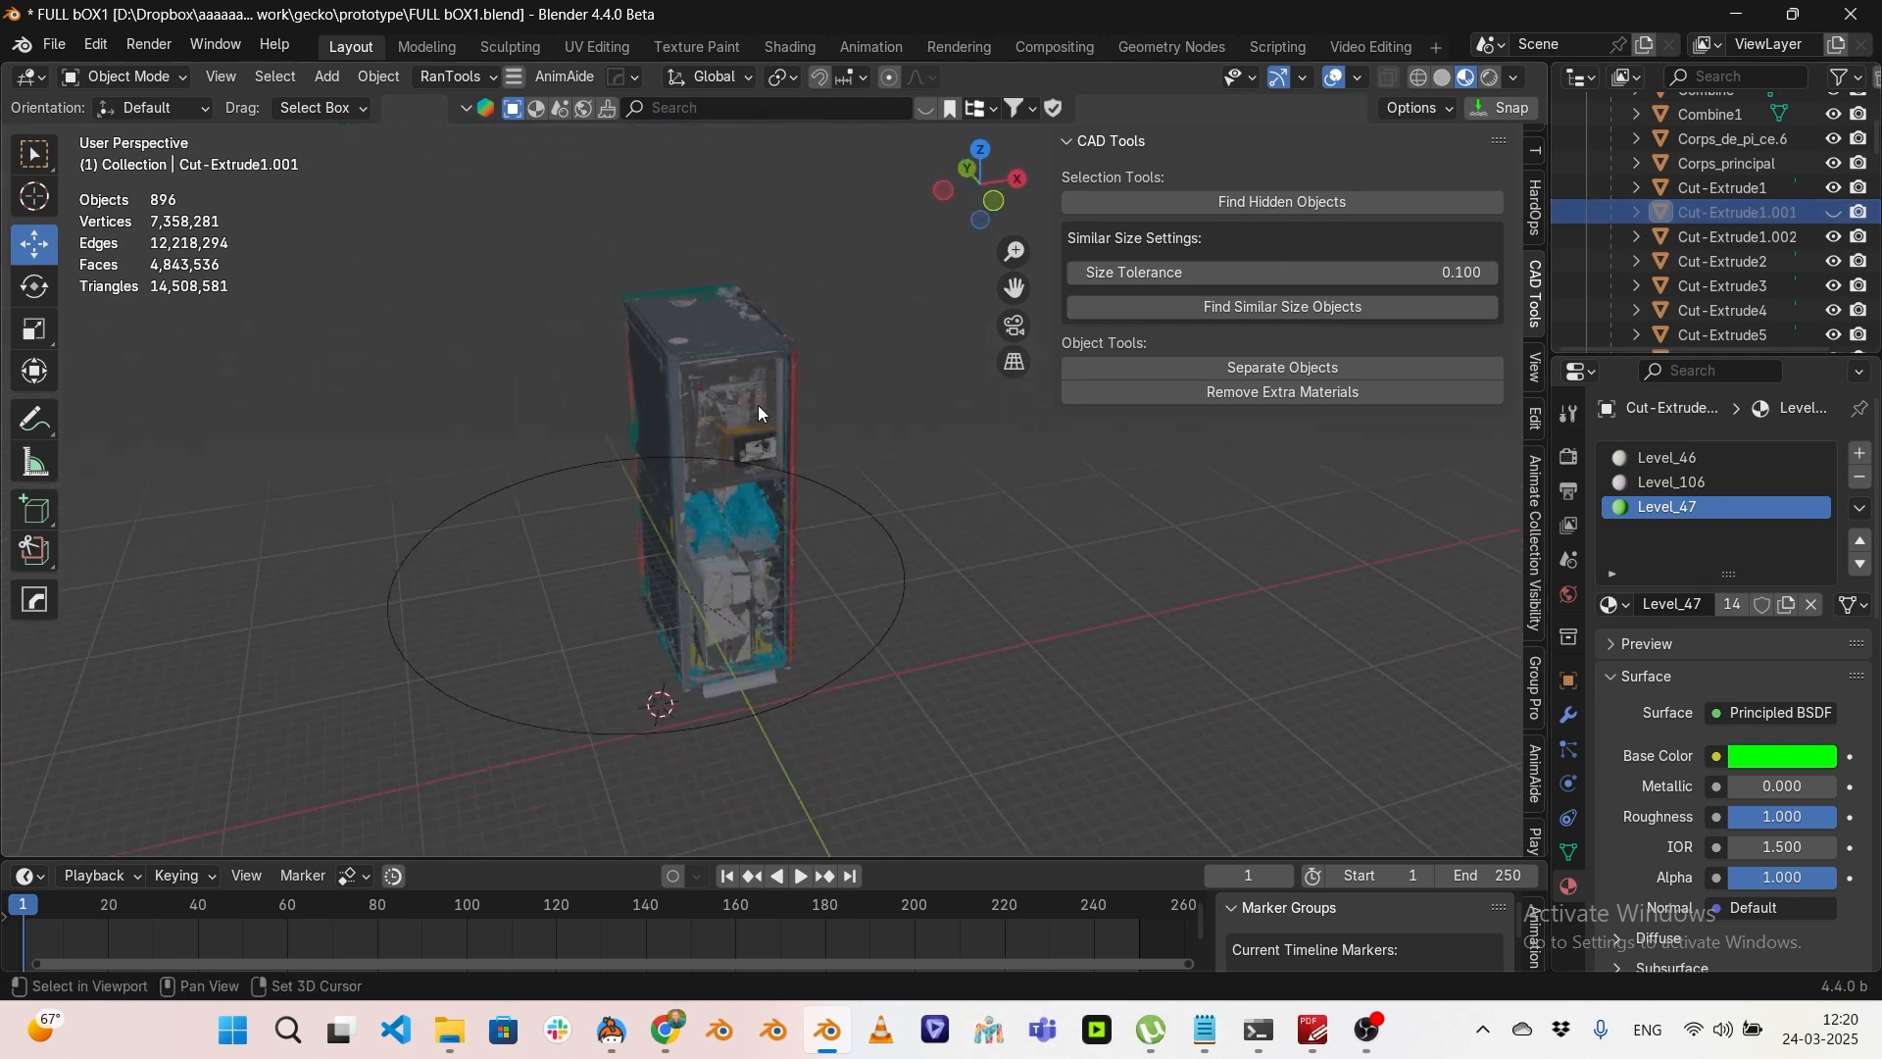
key(shift+a)
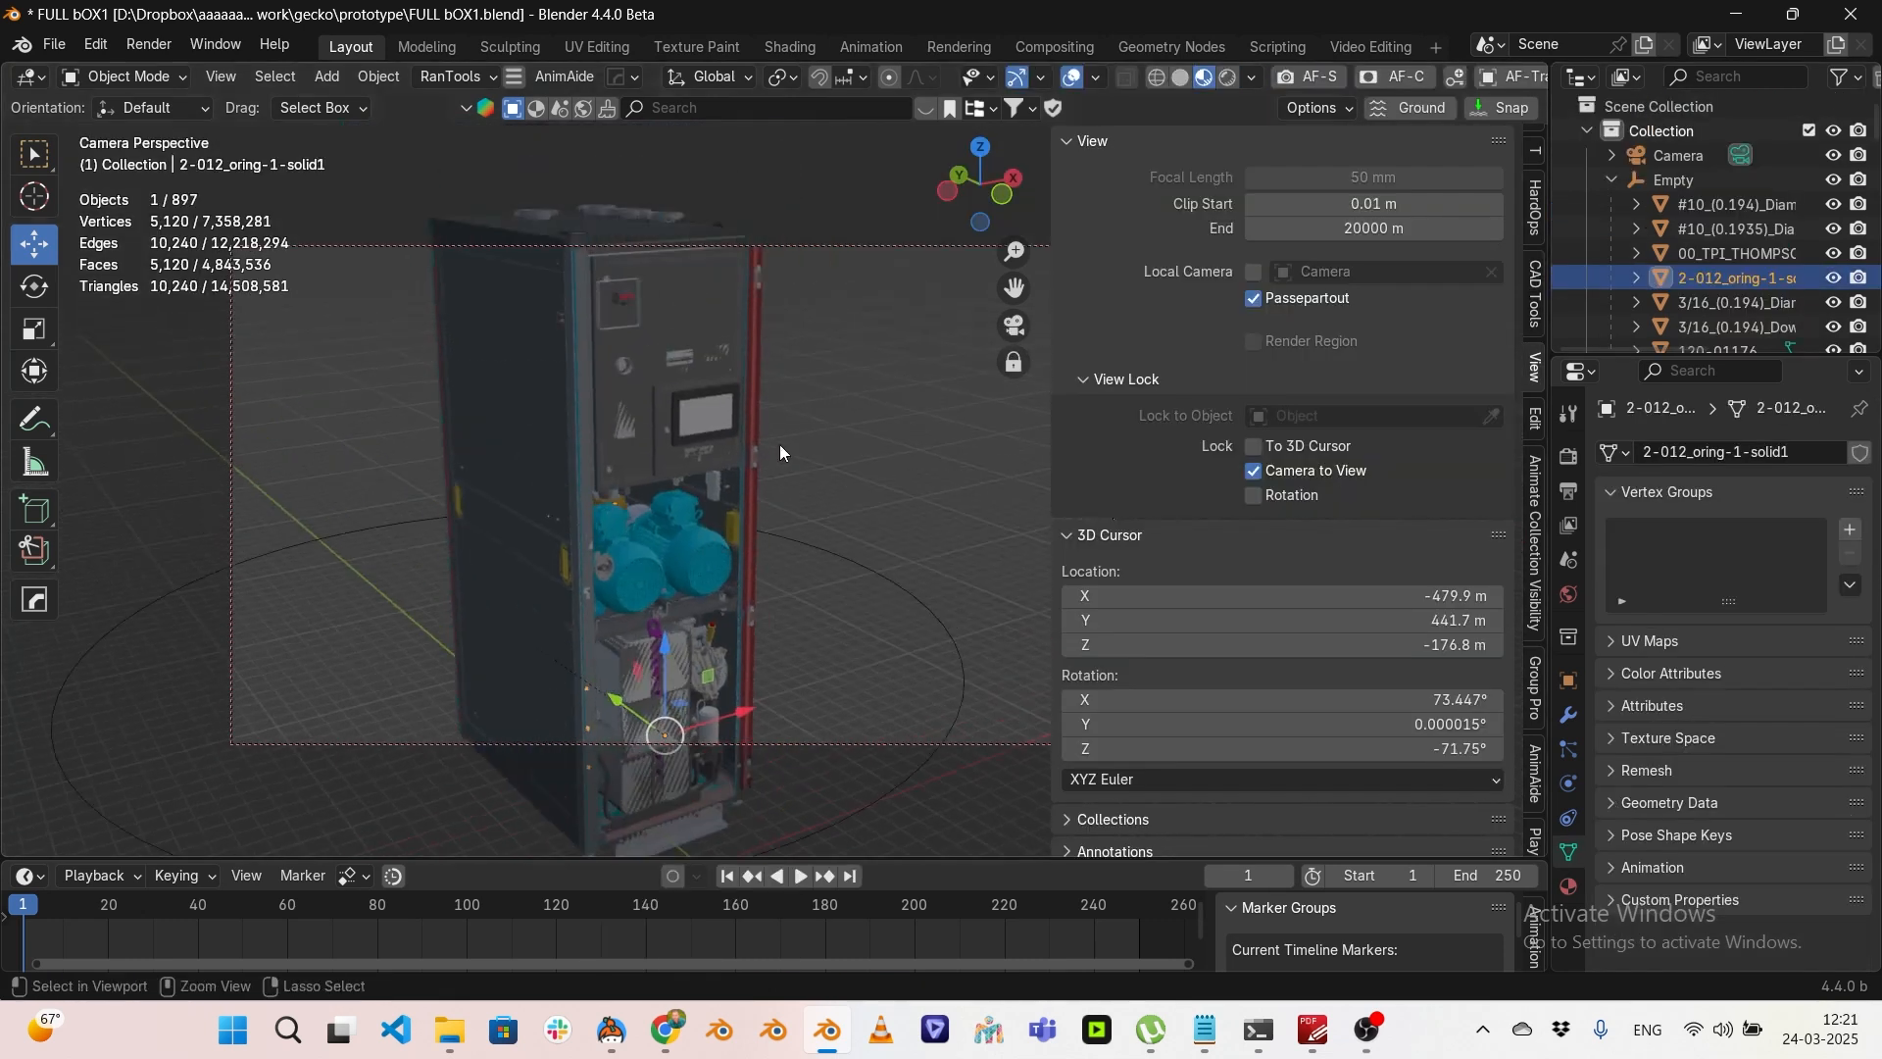
middle_drag(711, 468, 725, 417)
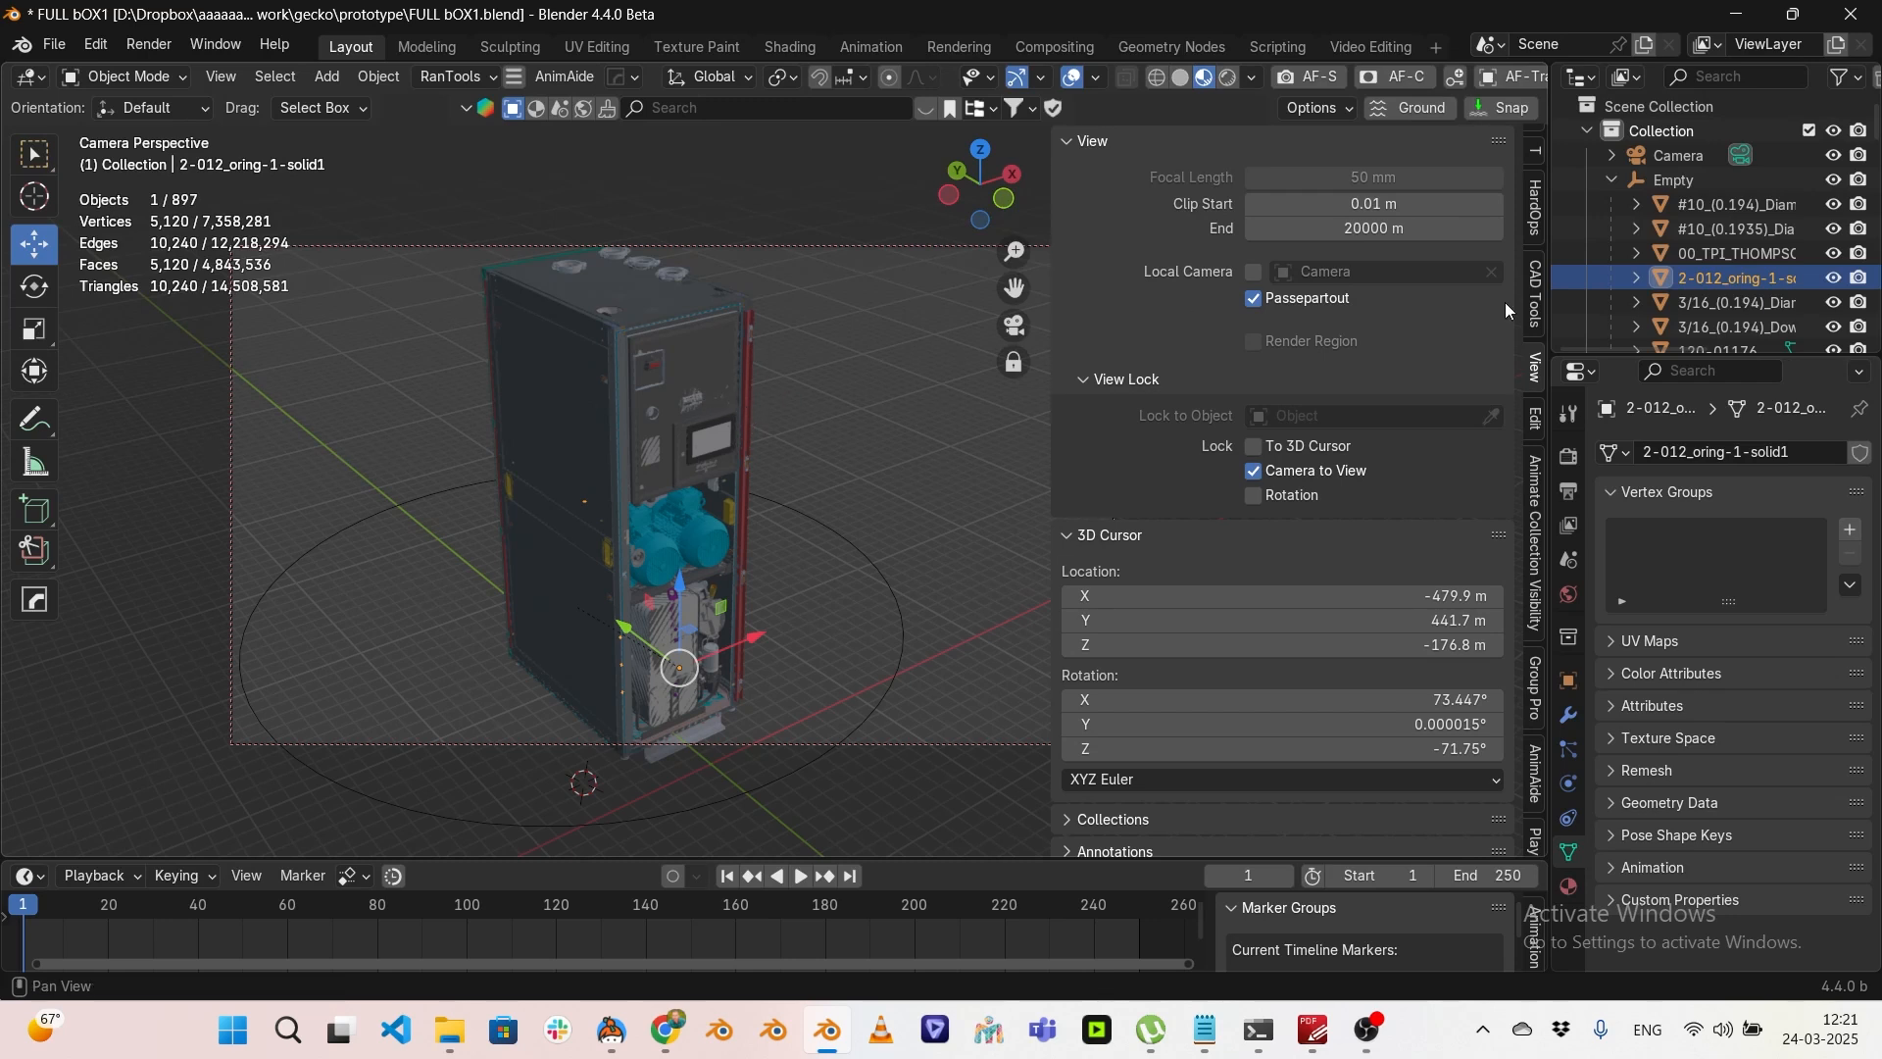
drag(1877, 119, 1876, 243)
mouse_move(744, 378)
middle_down()
mouse_move(732, 391)
mouse_move(743, 360)
middle_up()
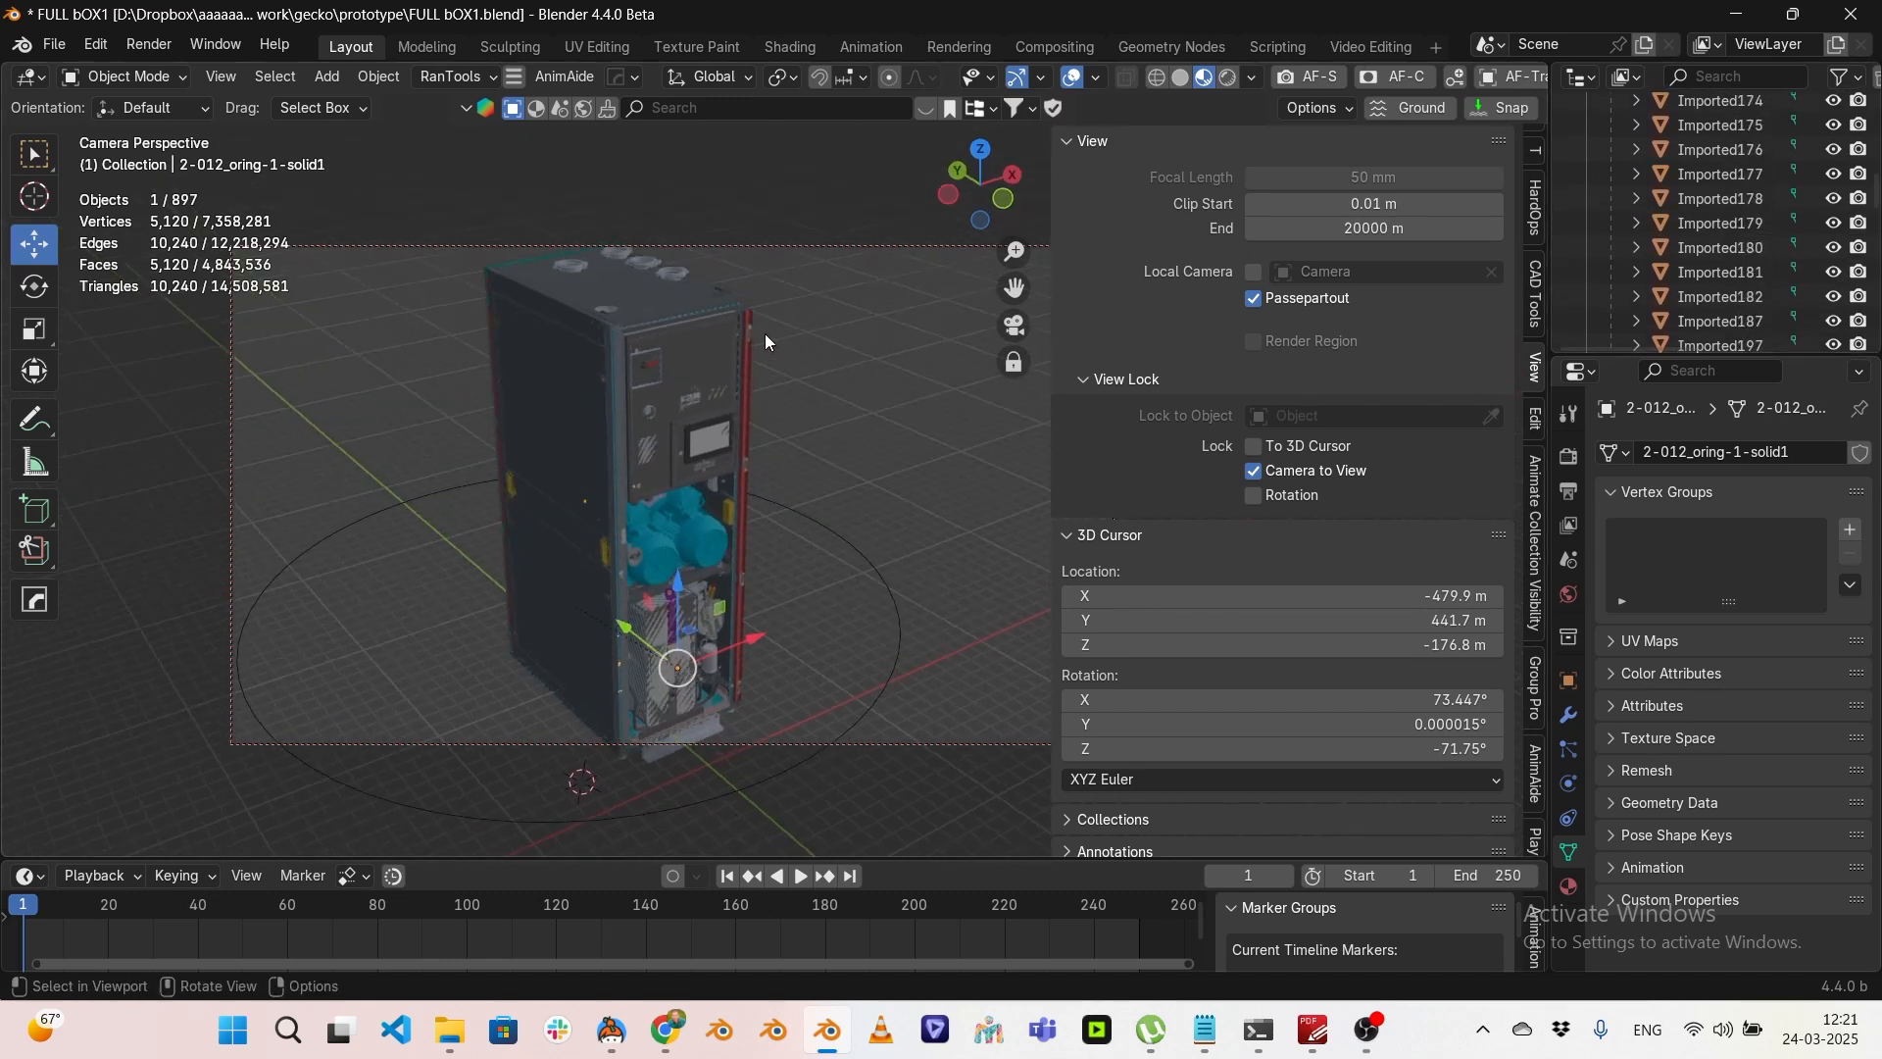
Step: Render the camera view to check how the hidden door is treated, then close the render window
key(F12)
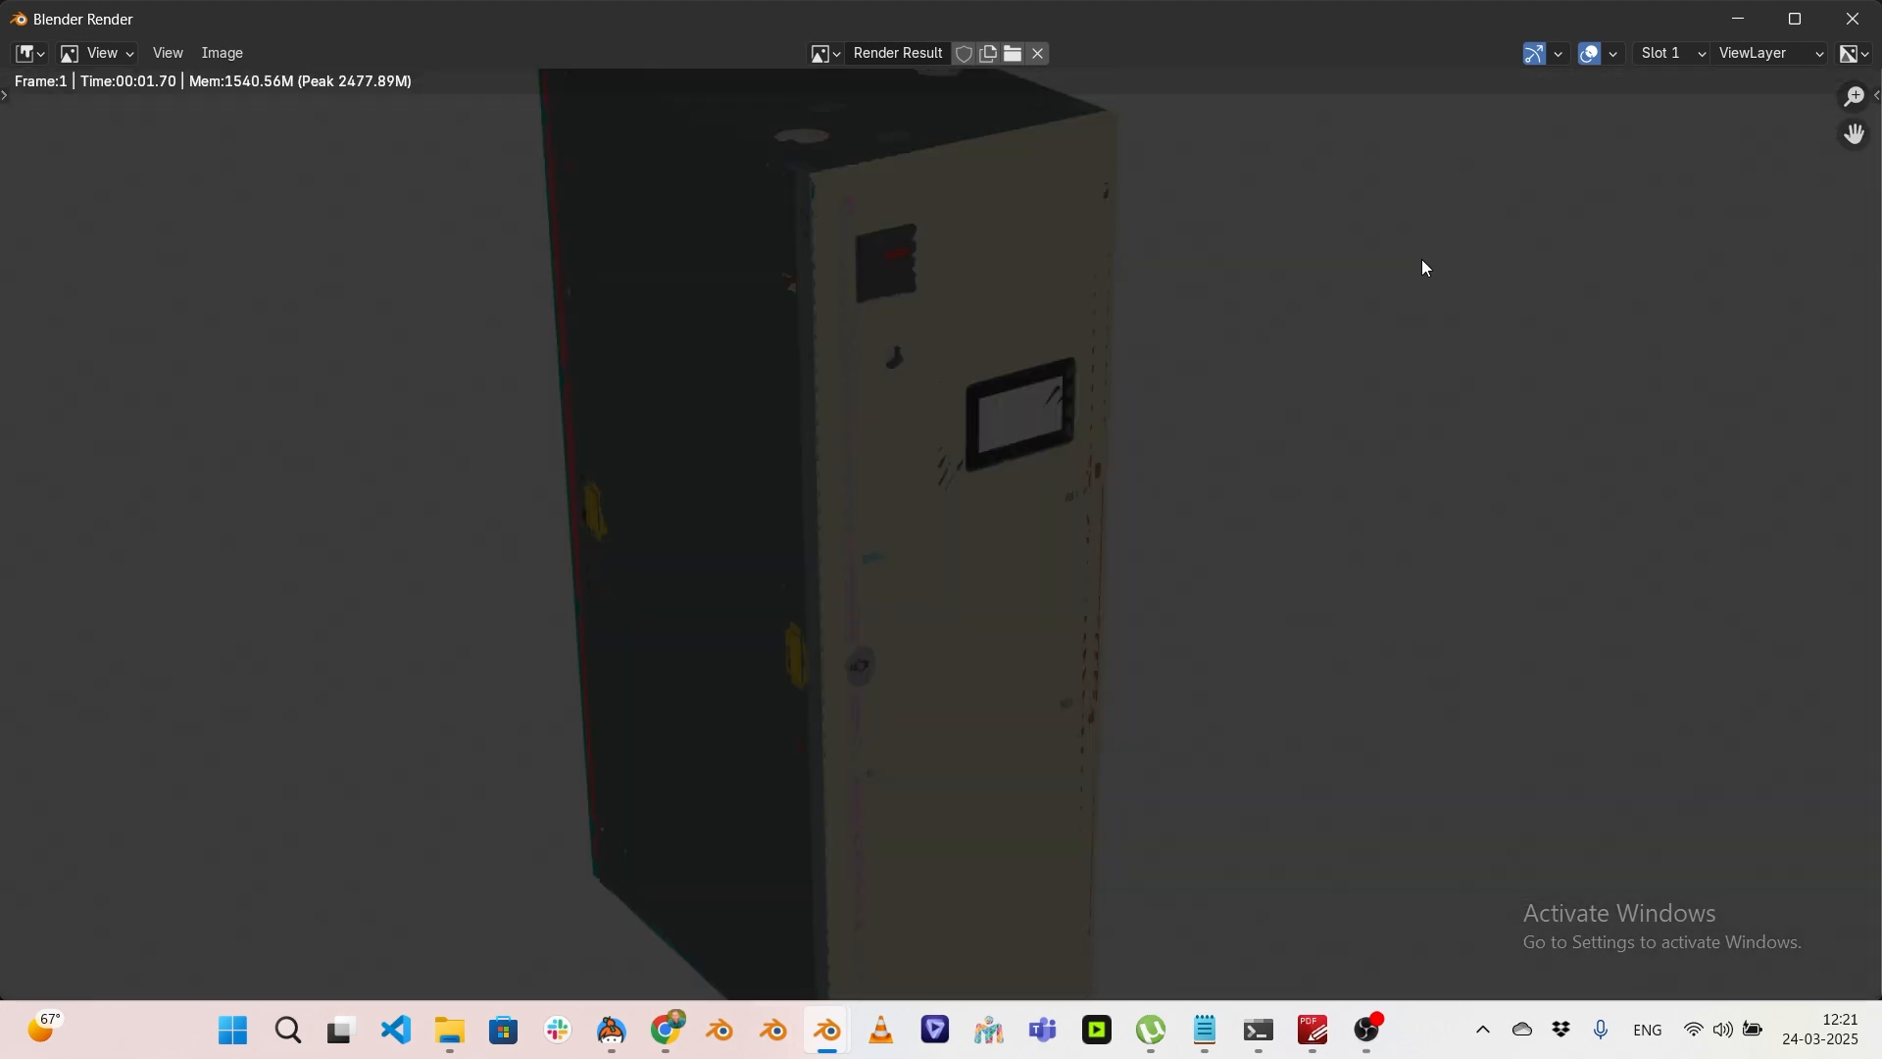
click(1855, 19)
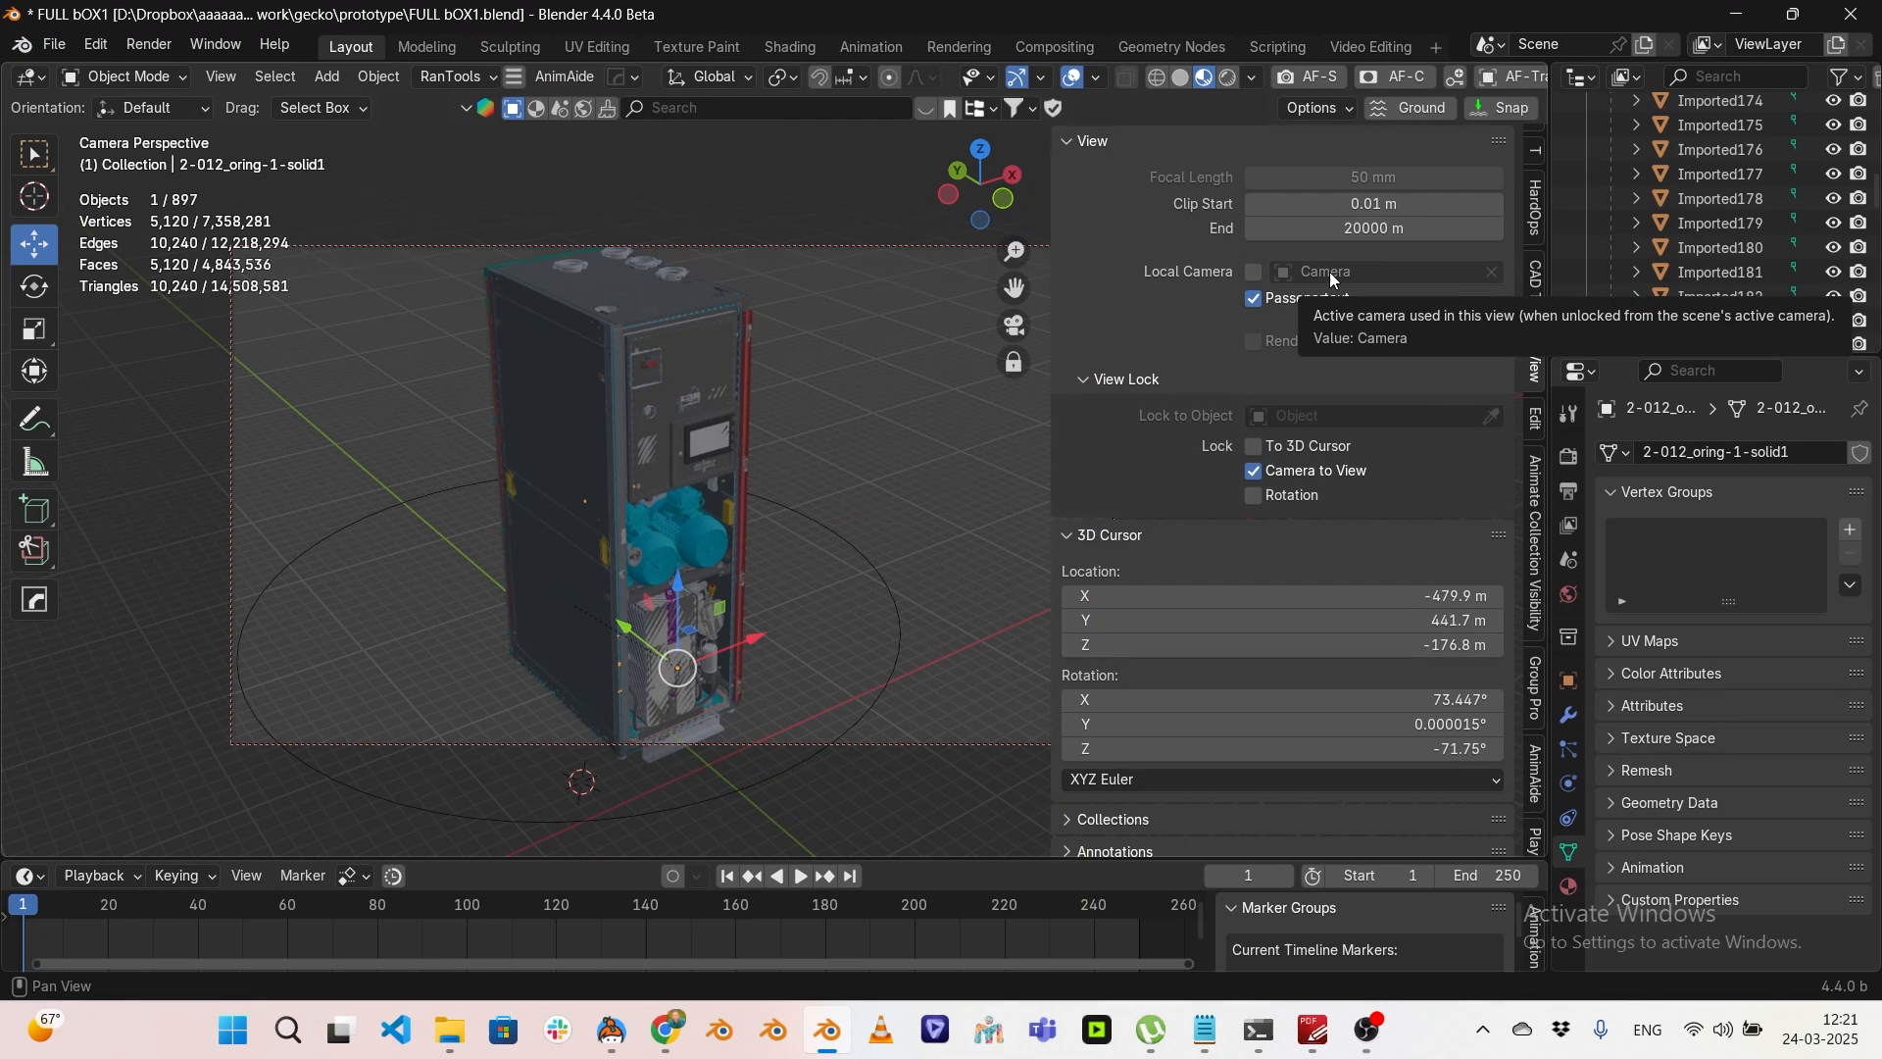
Step: Bring back the CAD Tools, then add a mesh cube beside the teal motors inside the cabinet and scale it
click(1535, 282)
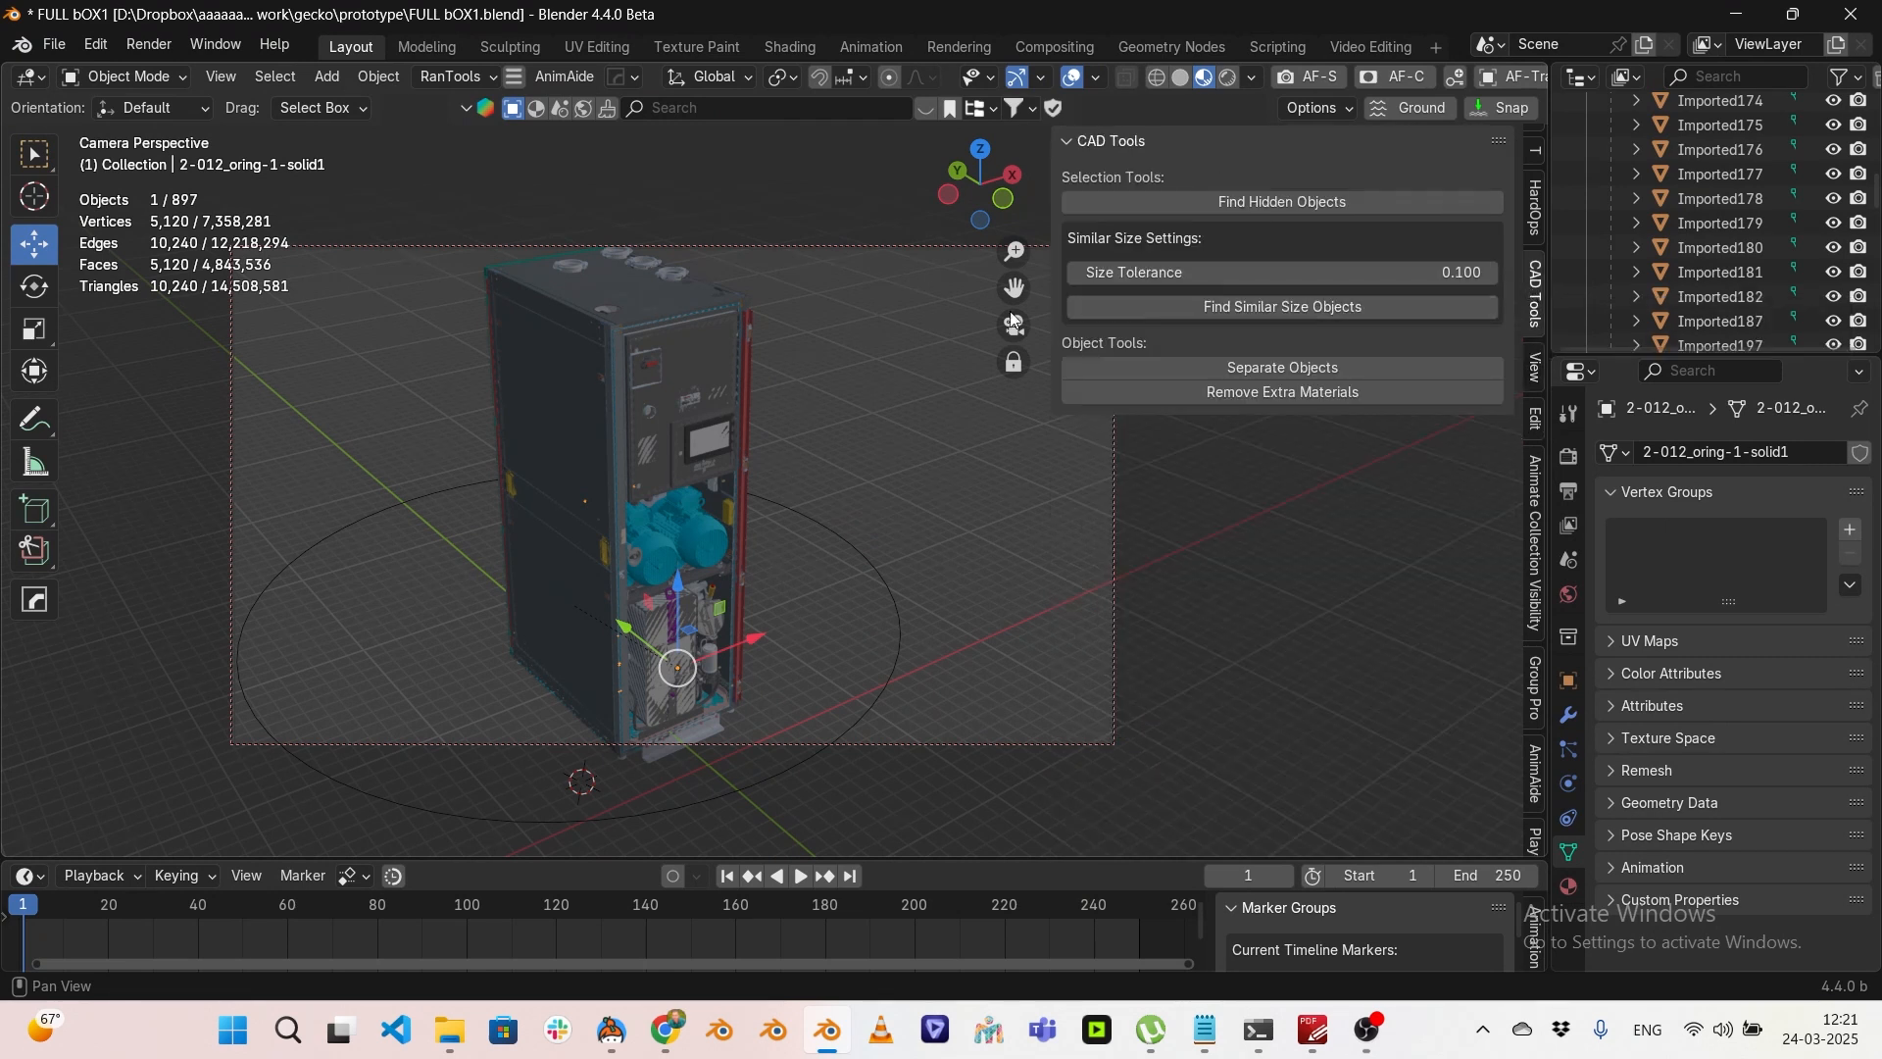
drag(1876, 186, 1876, 257)
middle_drag(642, 355, 798, 267)
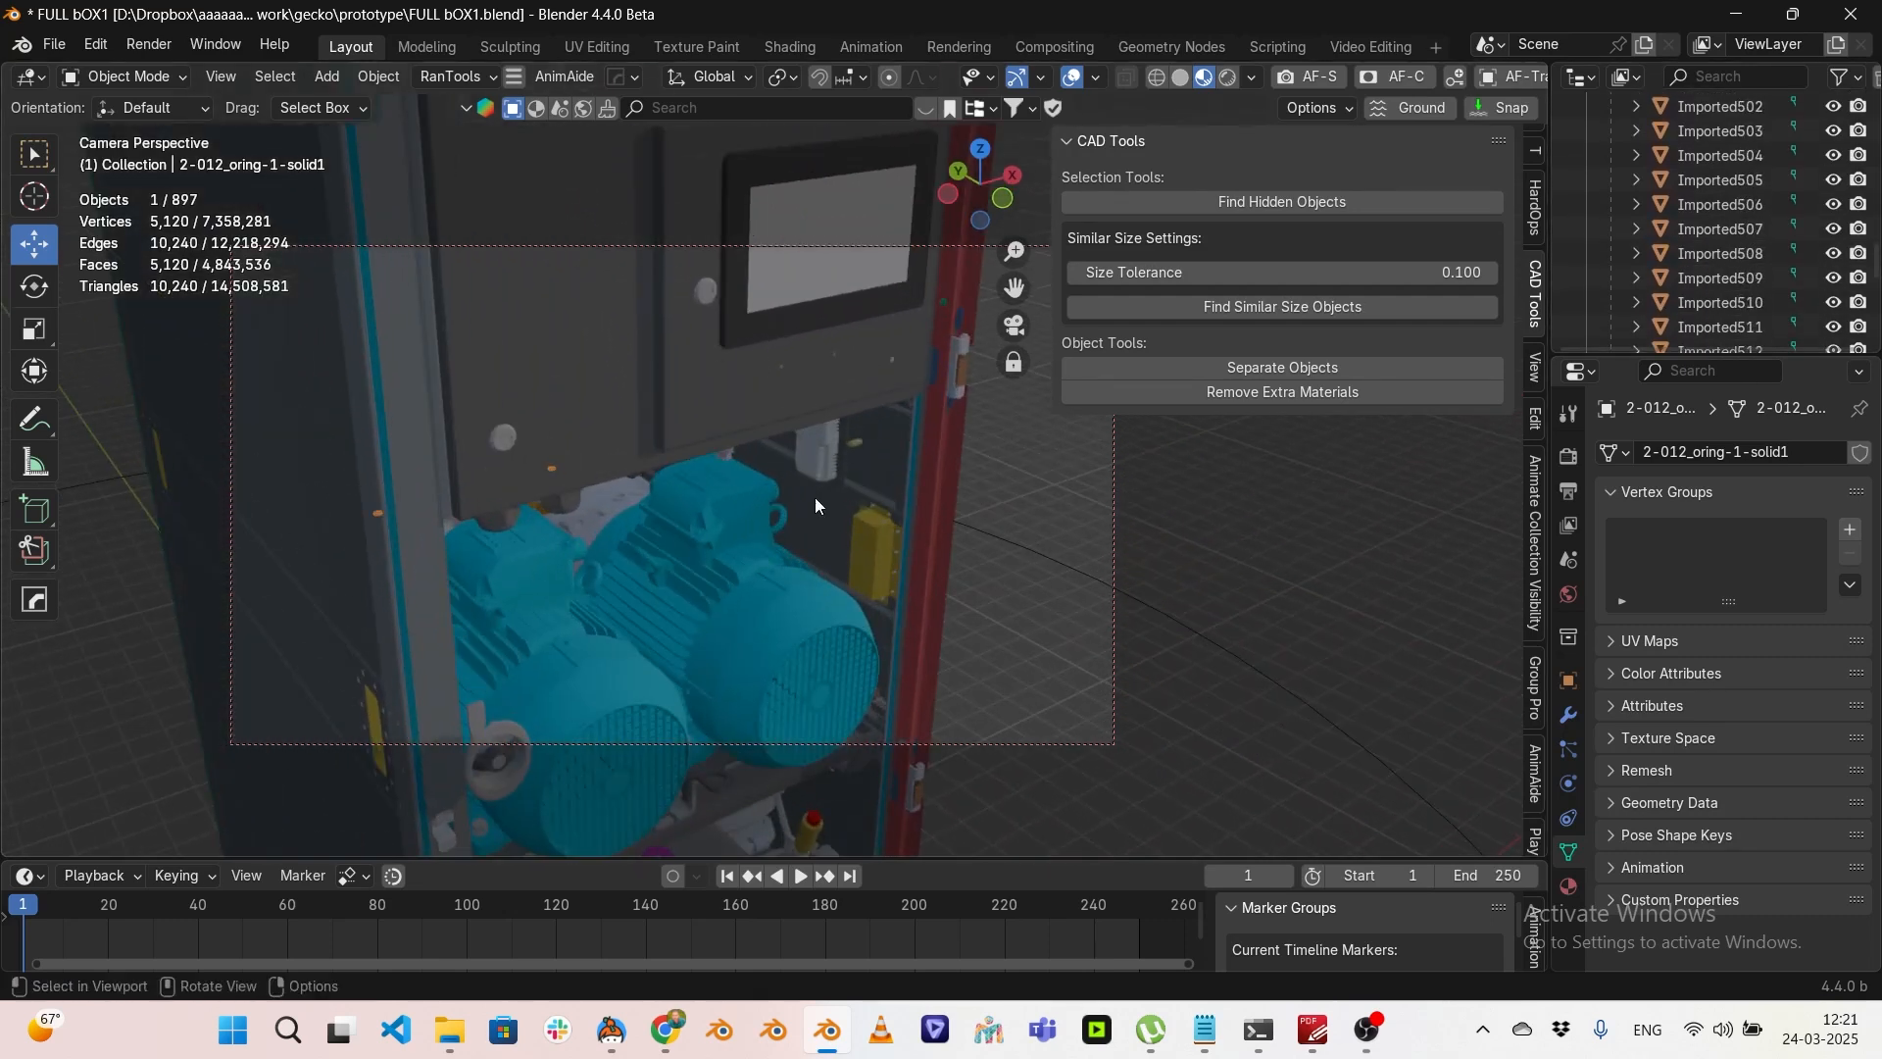
key(shift+a)
mouse_move(750, 257)
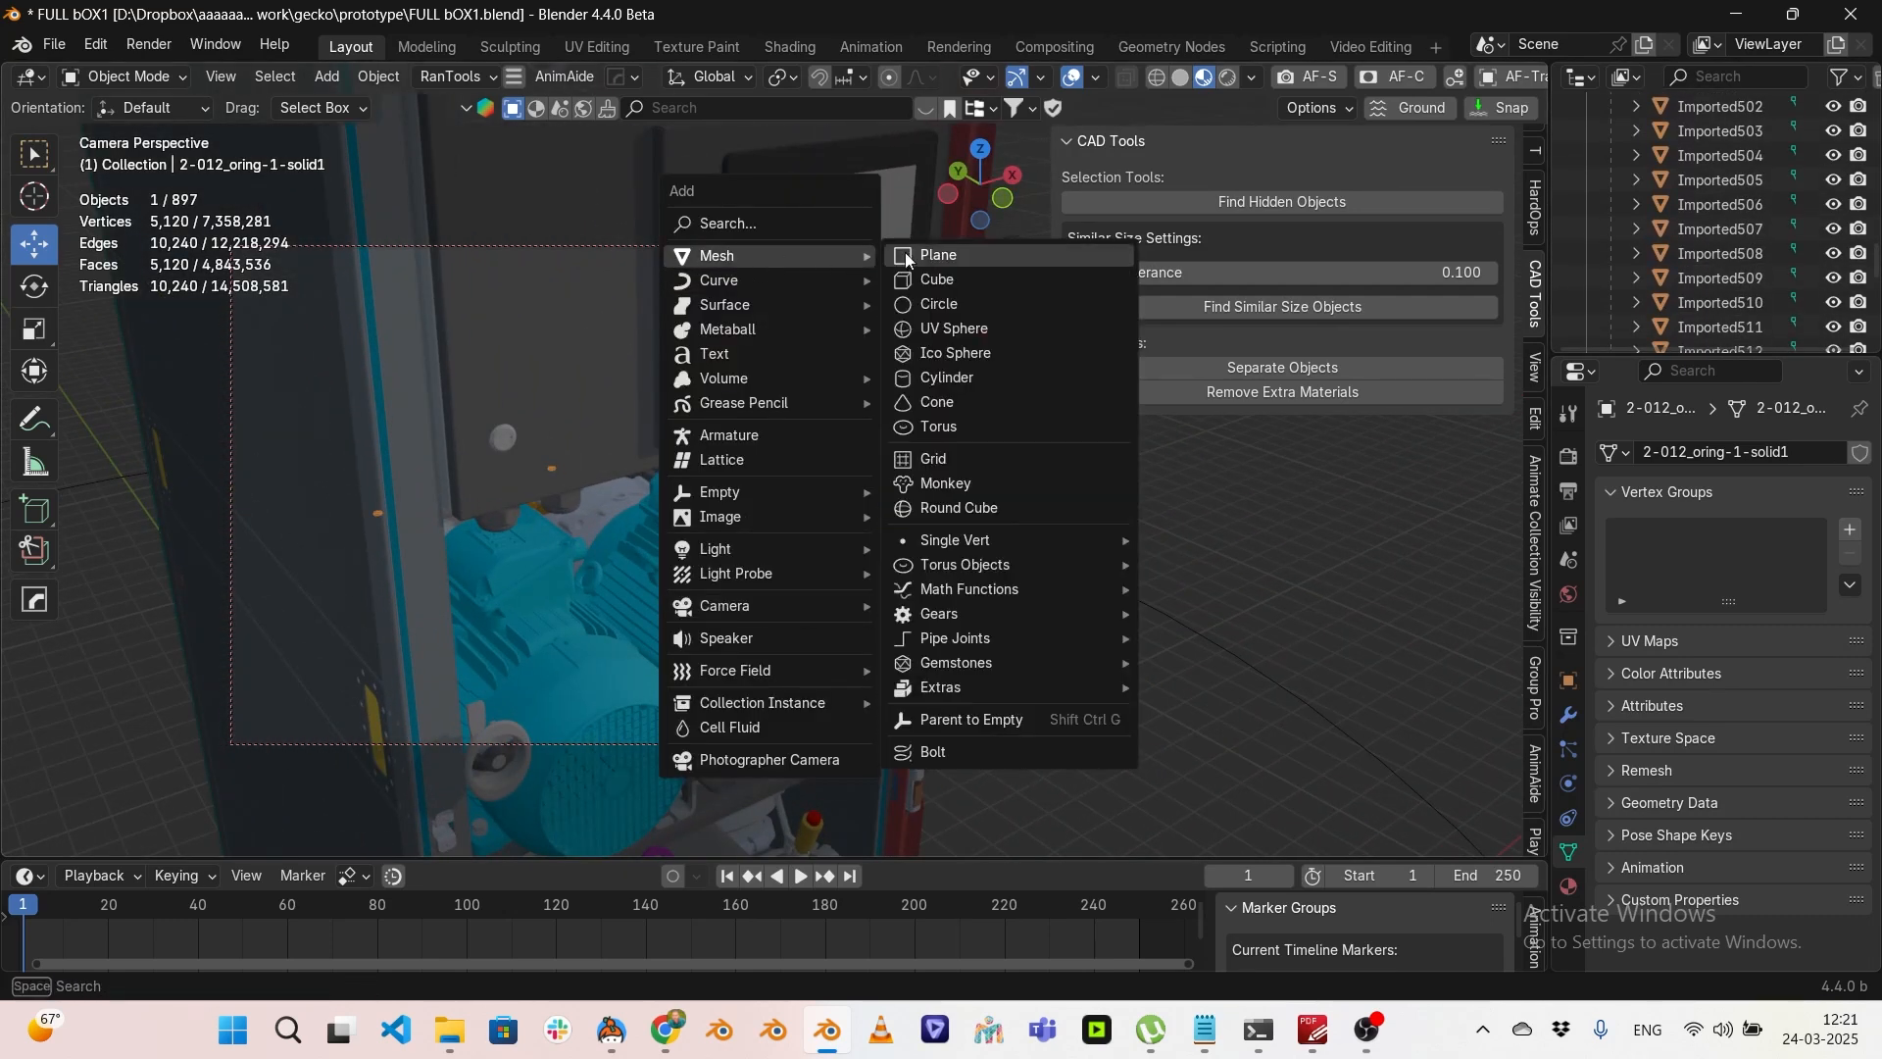
click(941, 279)
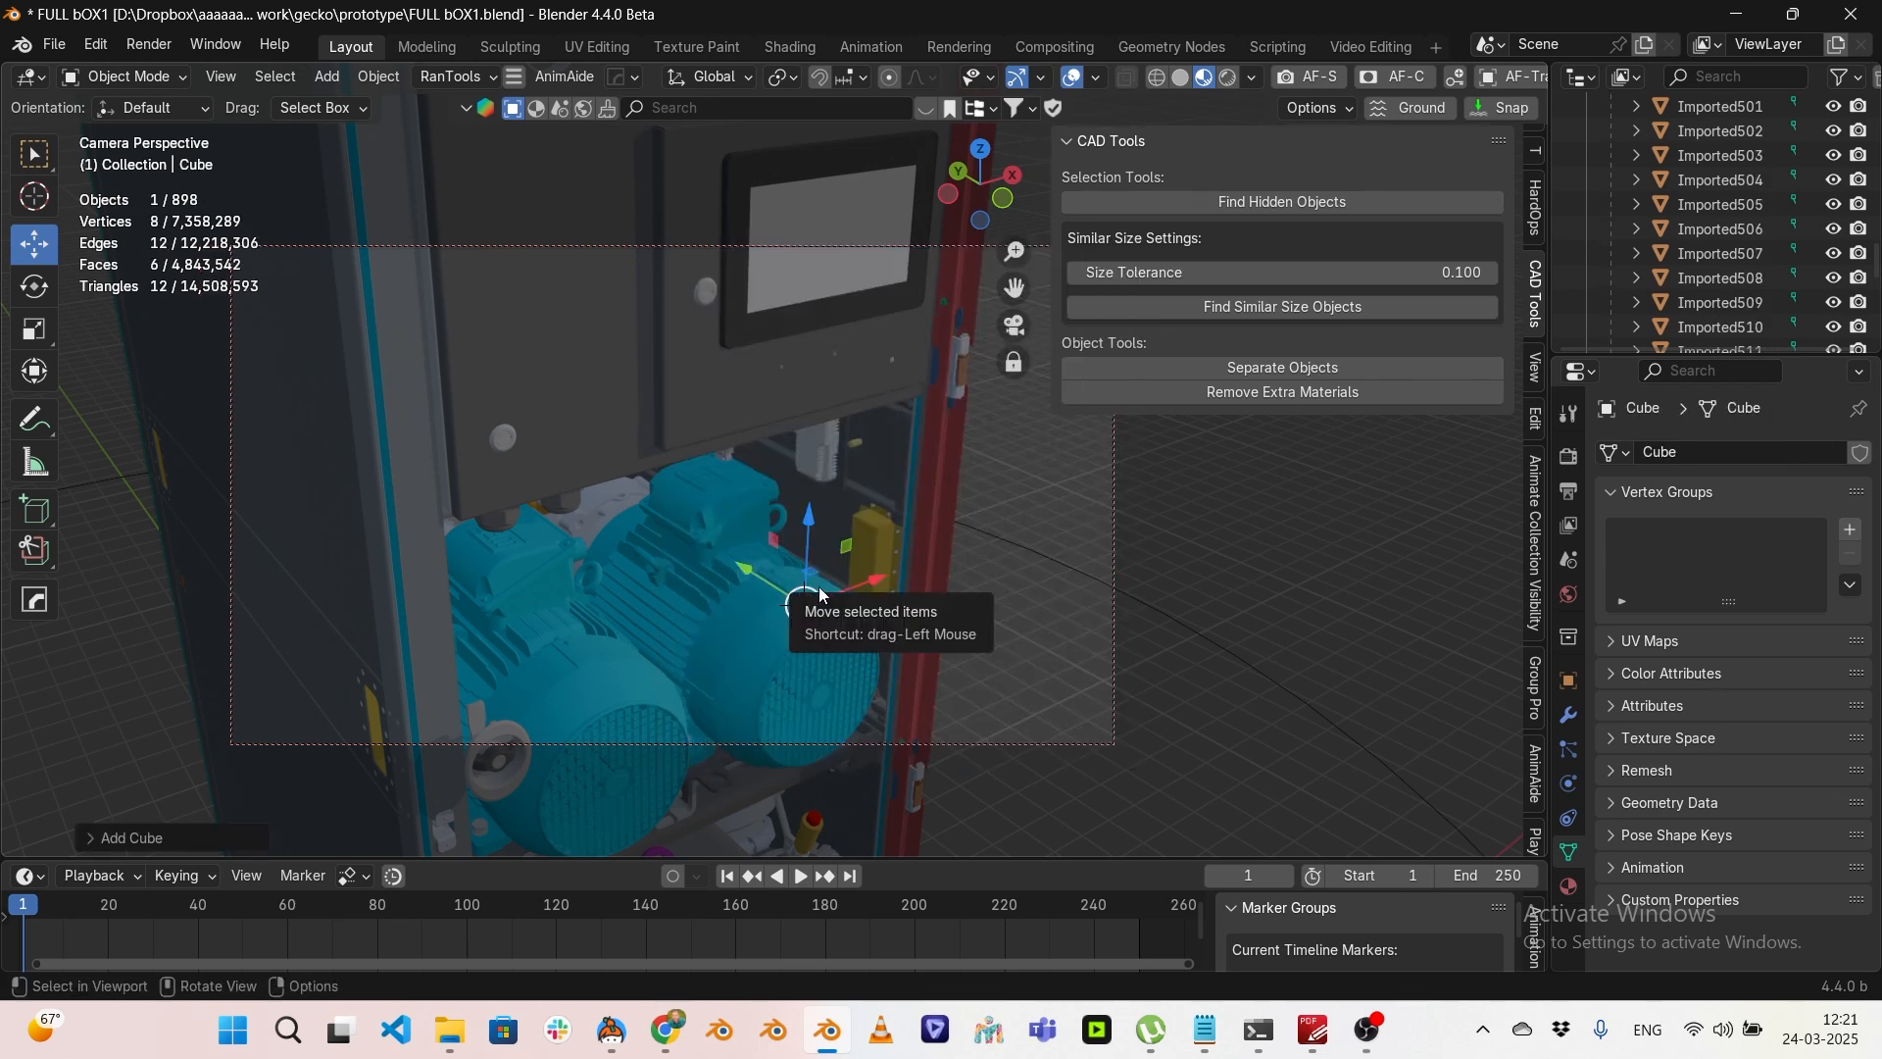
key(s)
click(1140, 519)
Step: Hide the new cube beside the motors in the viewport
middle_drag(933, 529, 807, 502)
scroll(925, 494, up, 2)
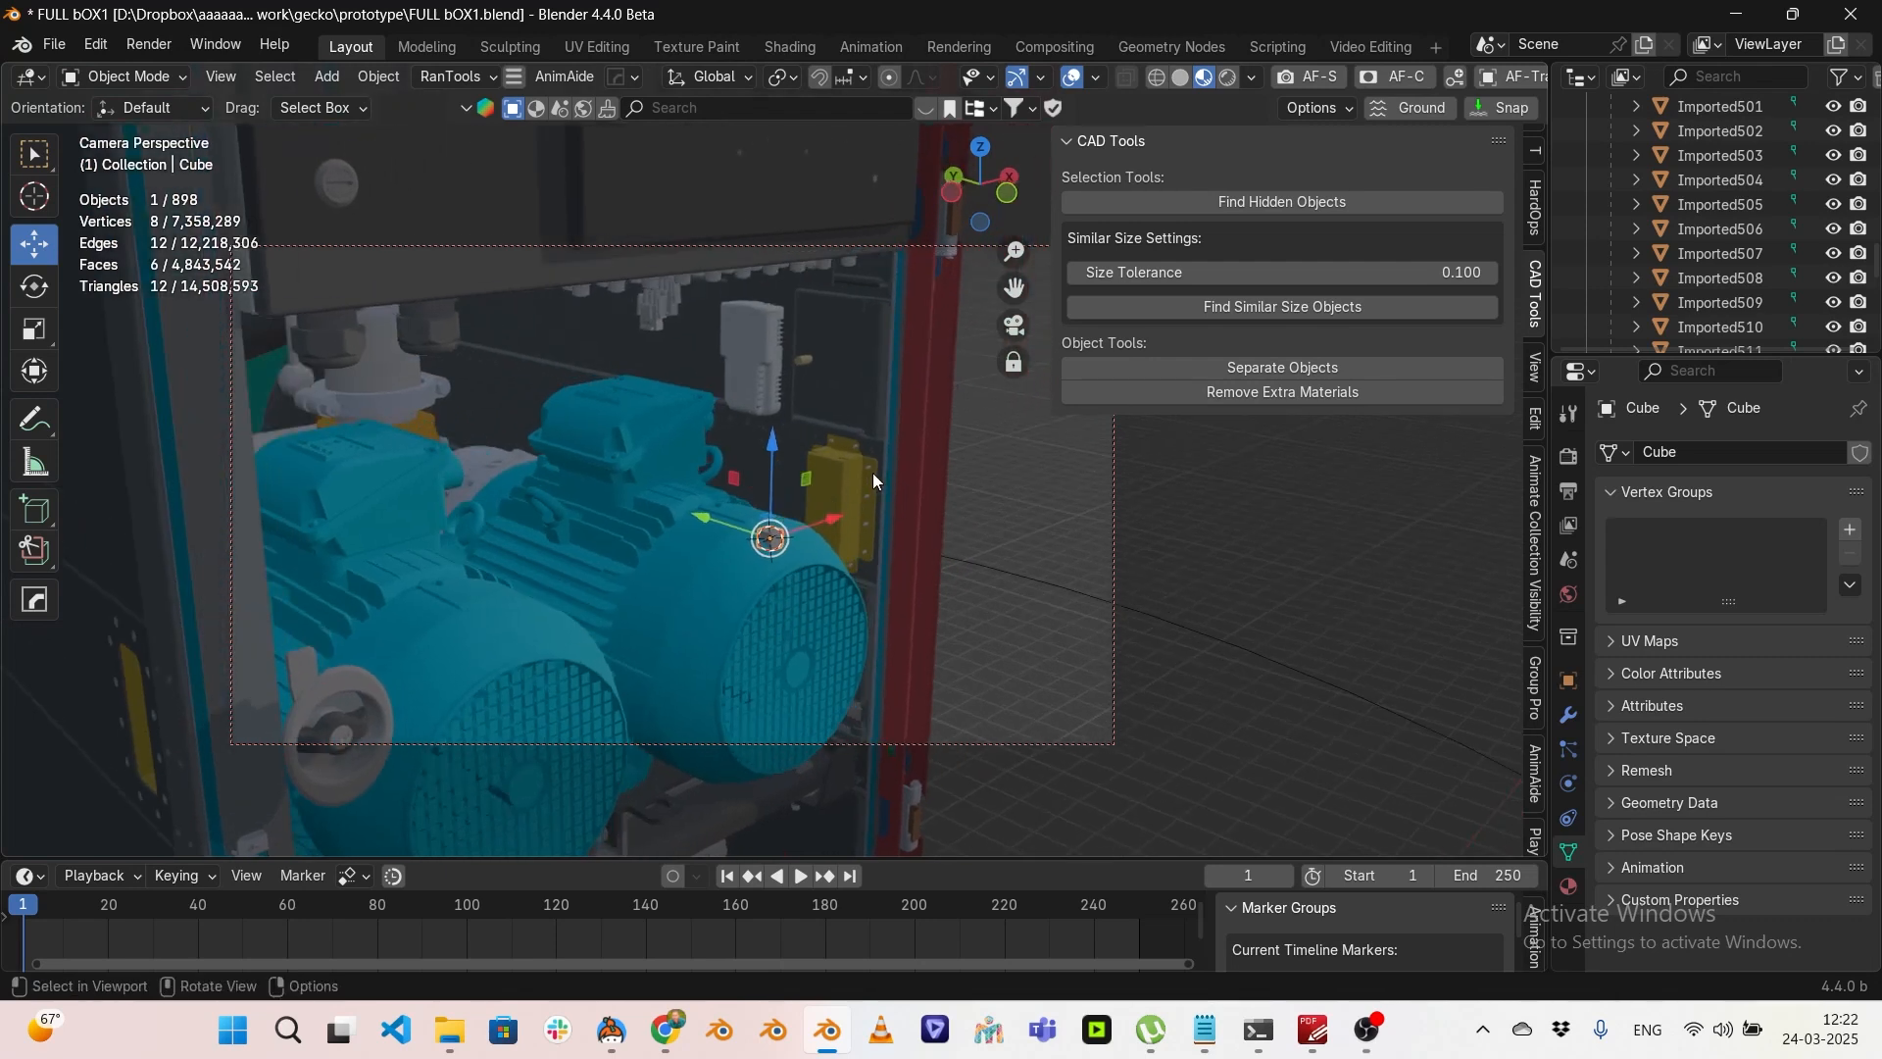
key(h)
Step: Reveal the hidden render-enabled objects with Find Hidden Objects and move them together well out in front of the cabinet
middle_drag(1060, 504, 838, 532)
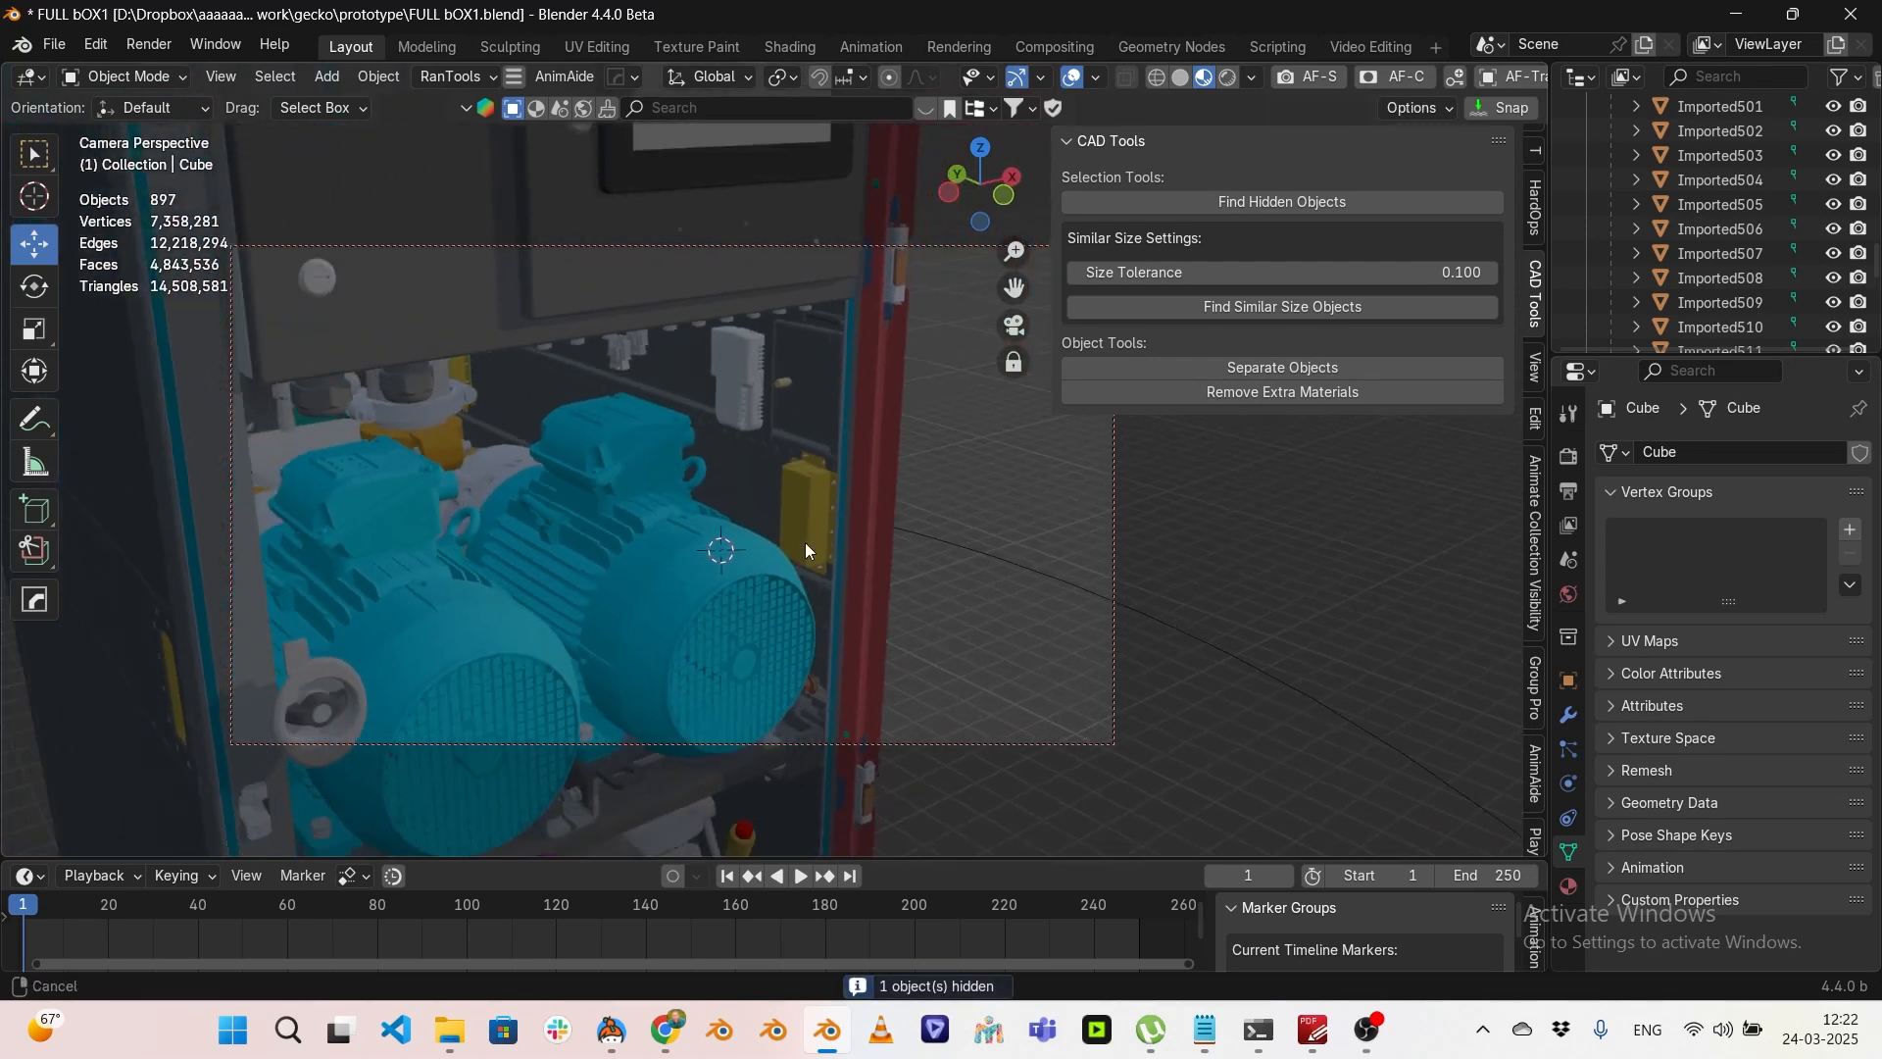
scroll(932, 435, down, 2)
scroll(763, 533, down, 5)
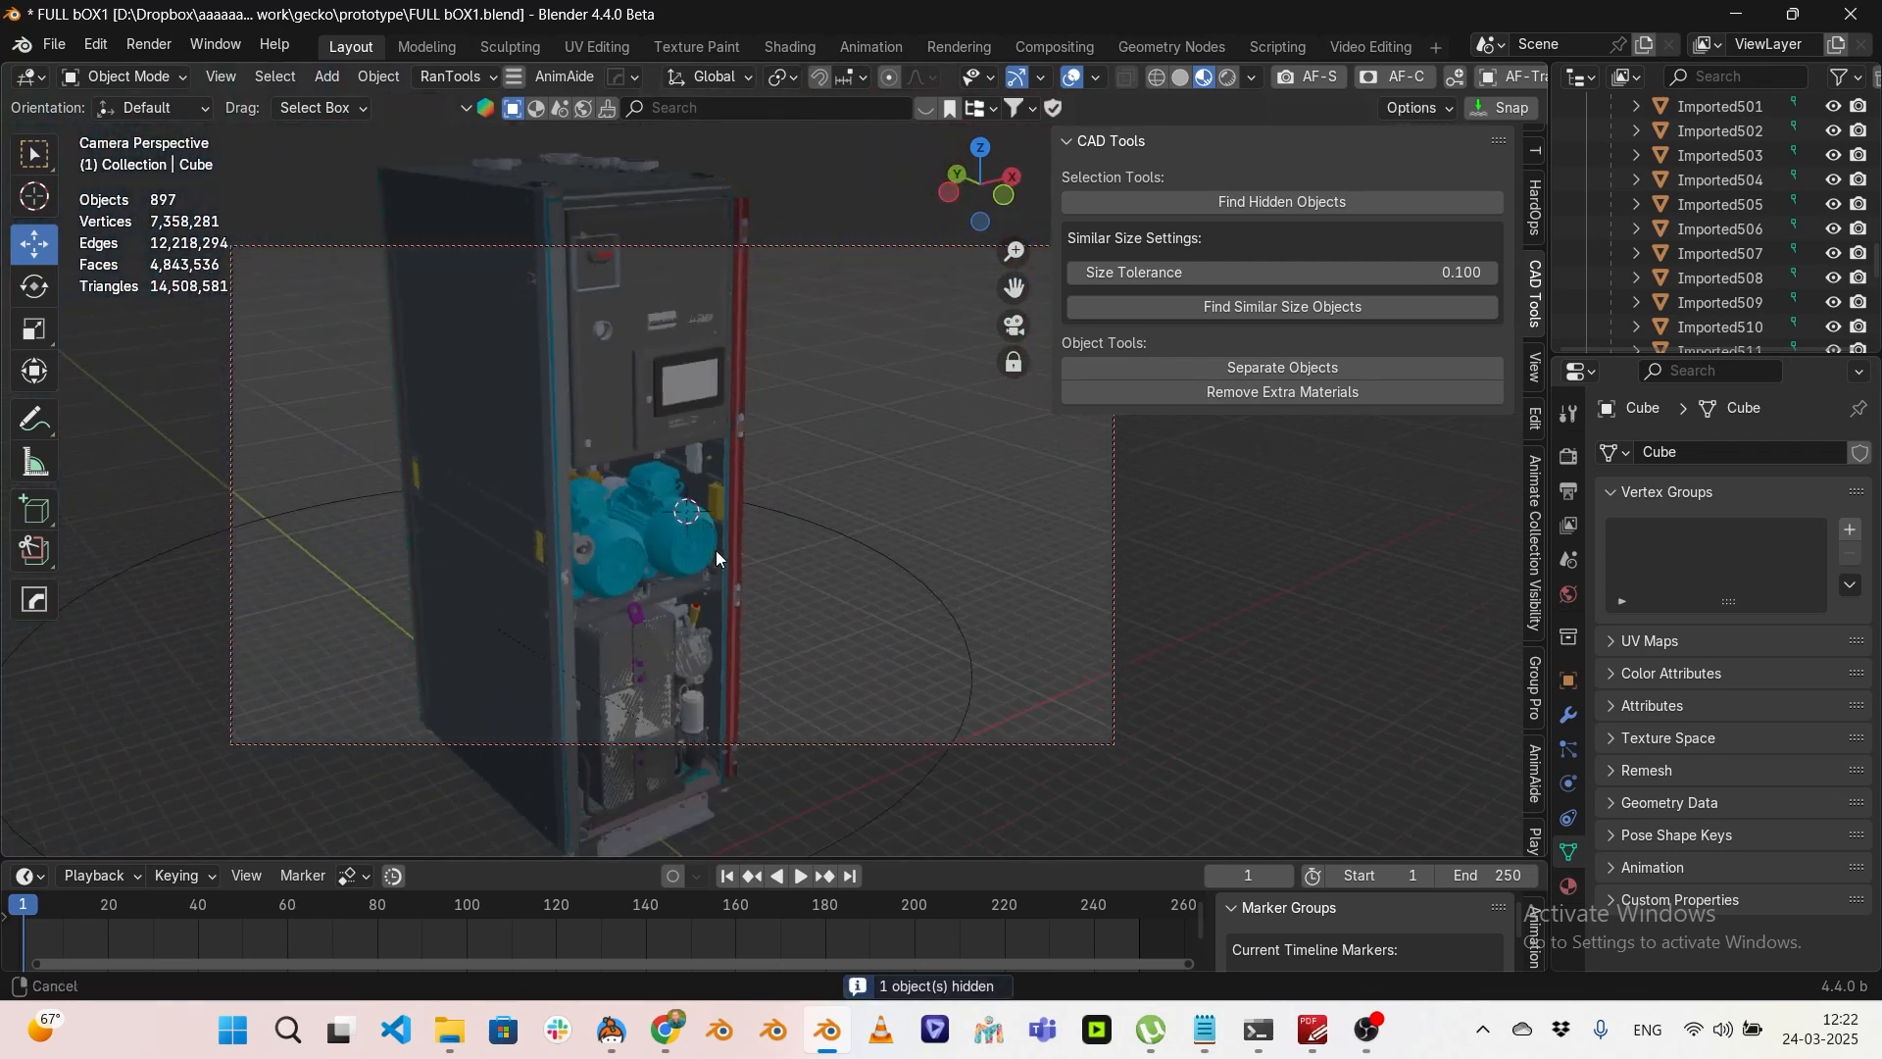
middle_drag(716, 556, 864, 378)
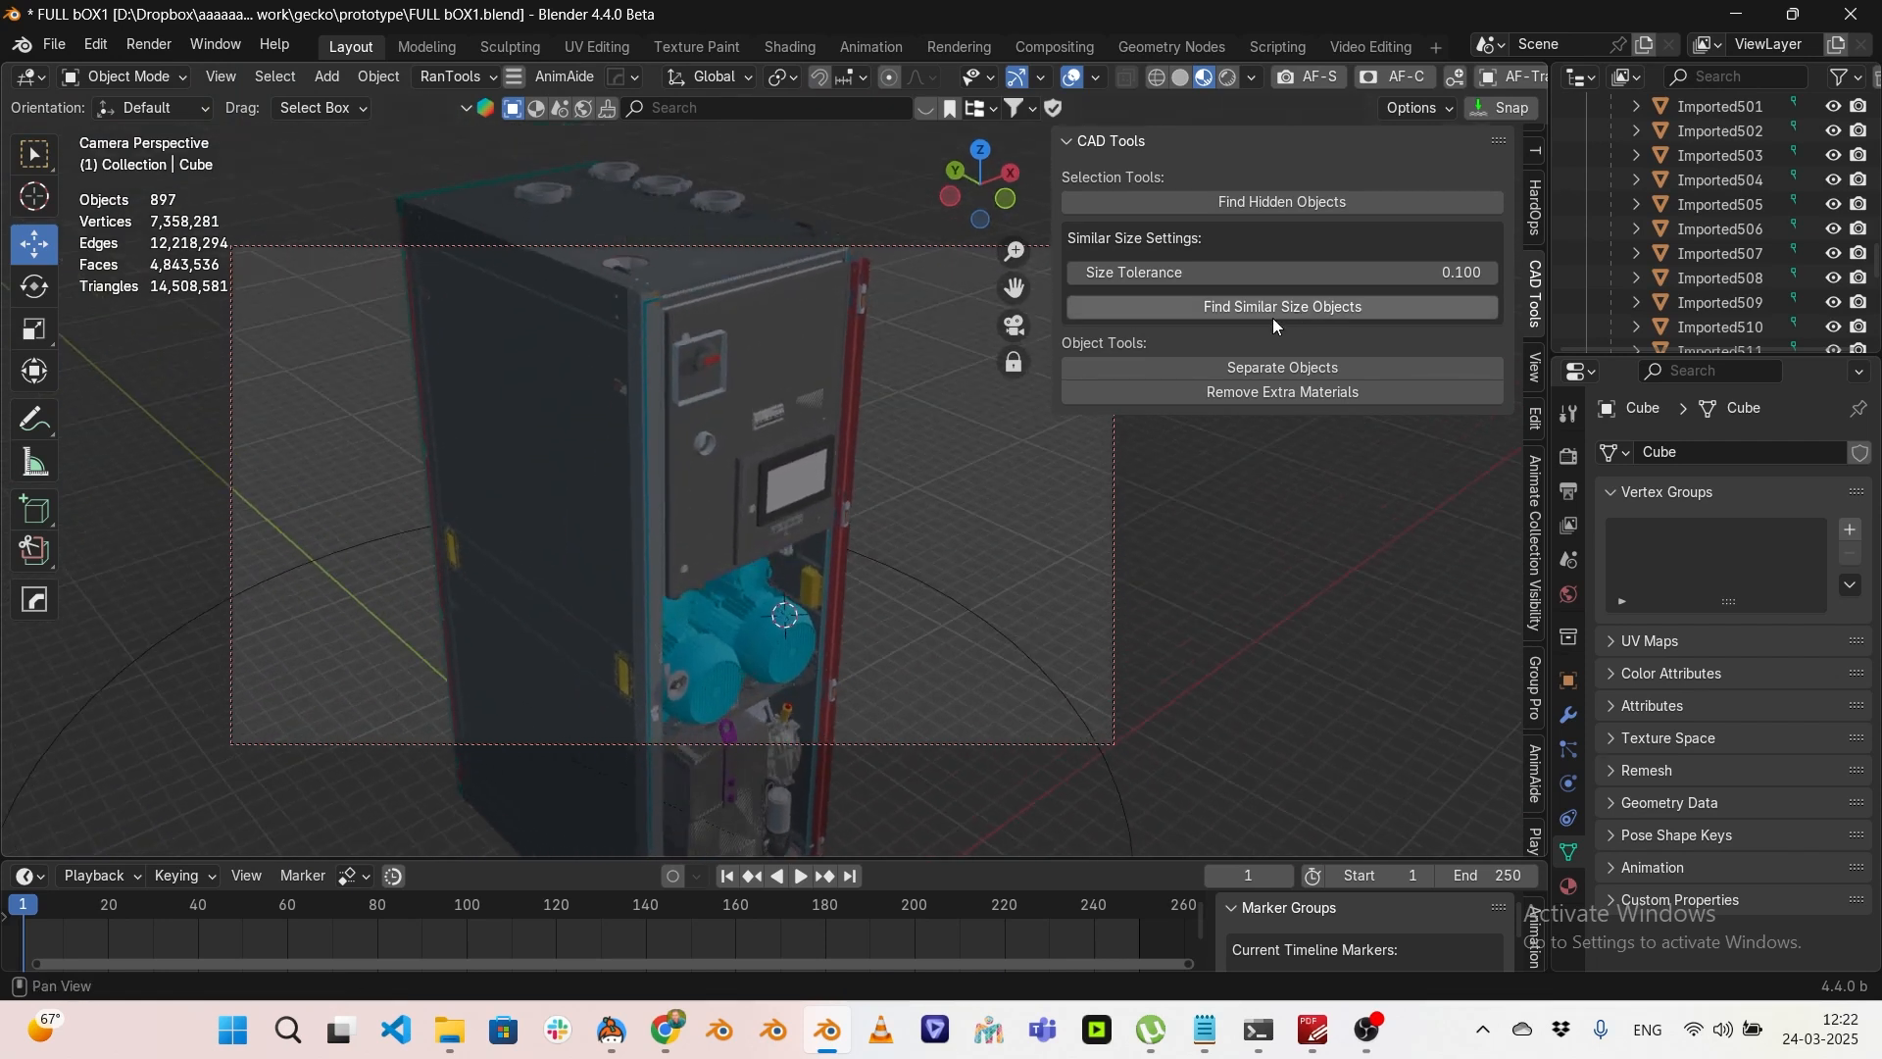
click(1333, 203)
key(g)
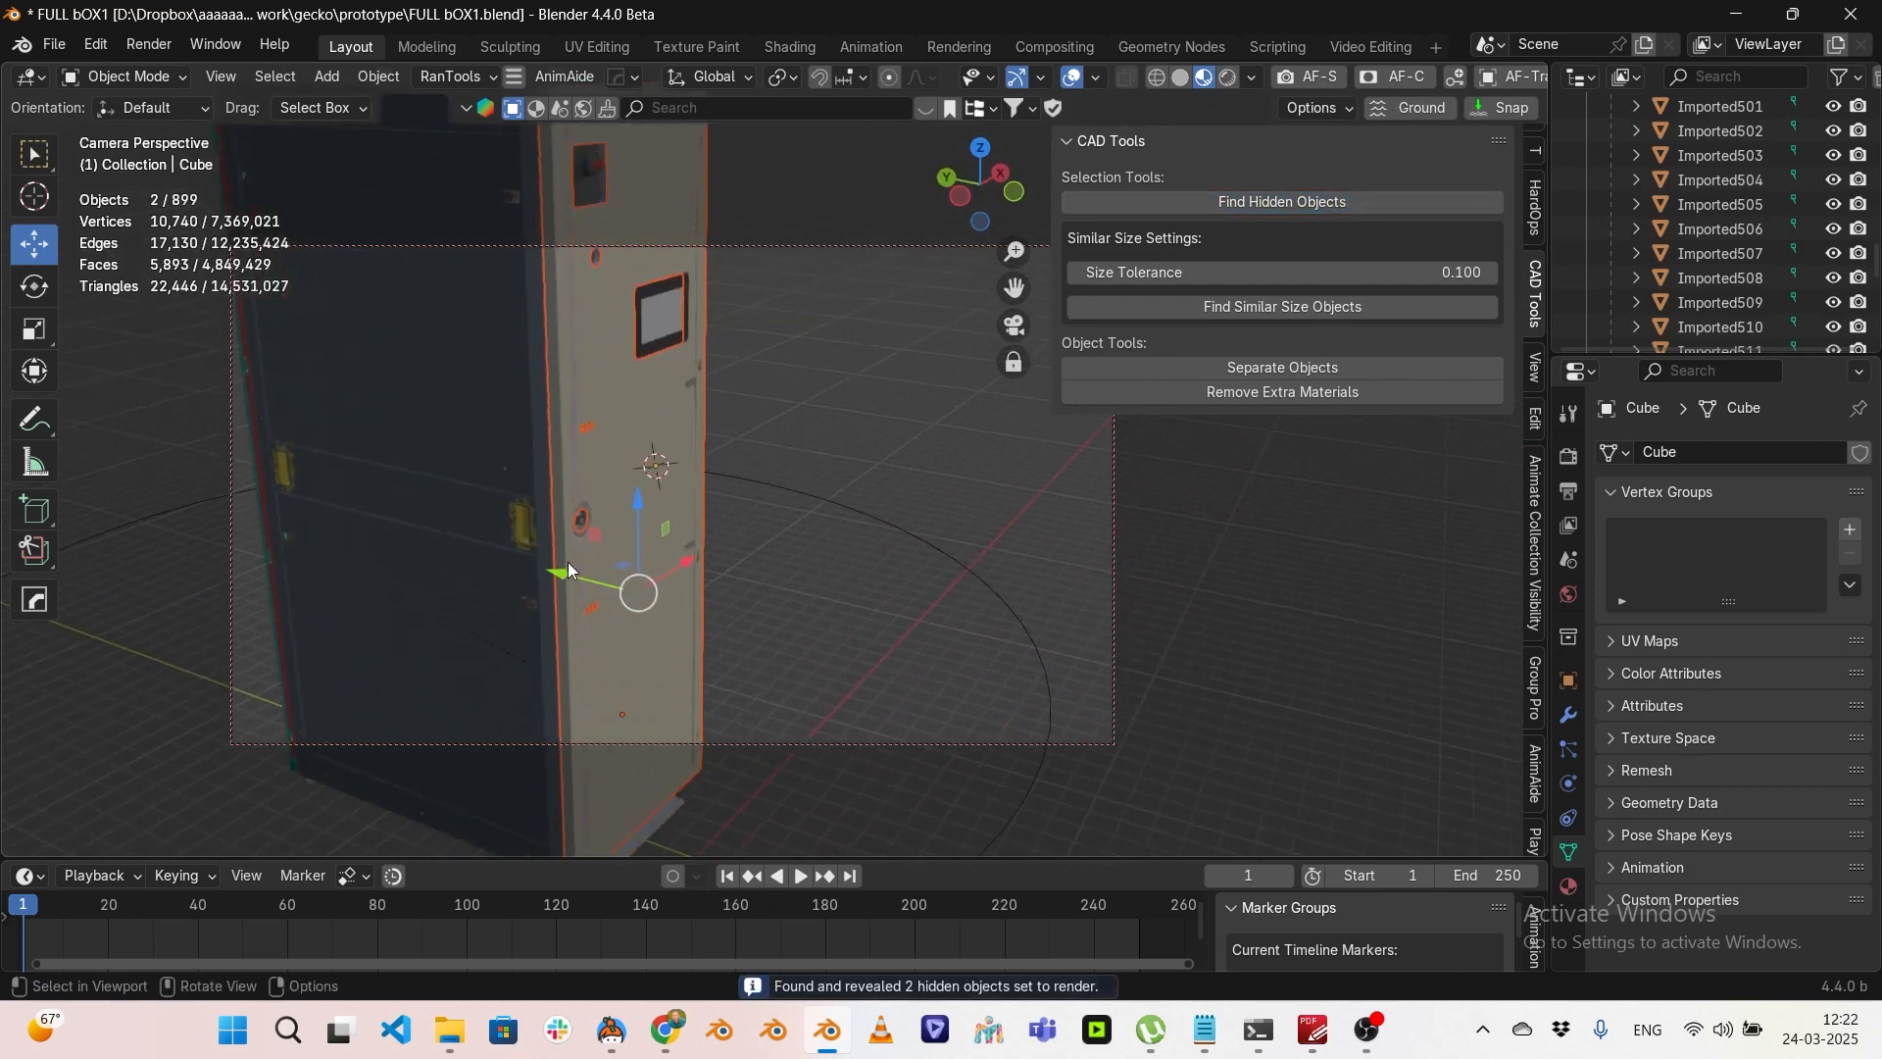
drag(612, 573, 875, 642)
middle_drag(875, 642, 871, 627)
scroll(971, 578, up, 3)
middle_drag(867, 515, 780, 443)
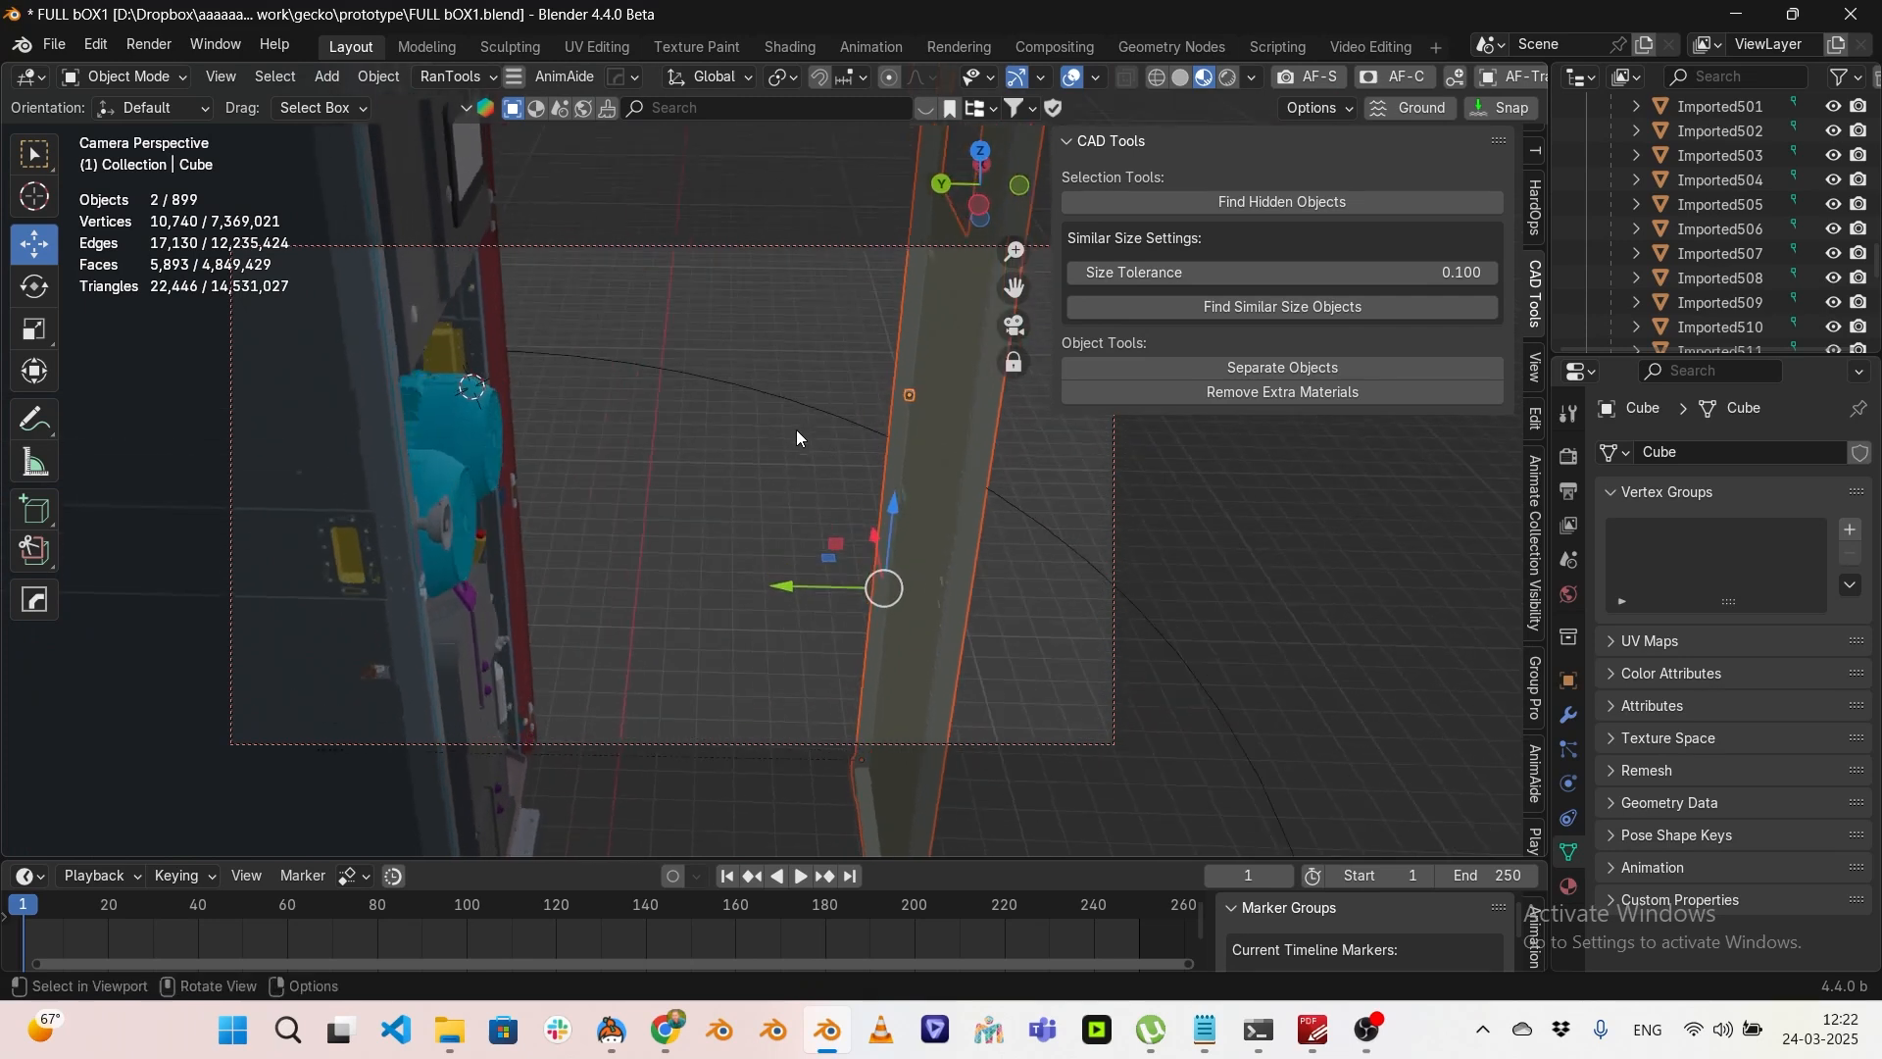
click(780, 443)
click(903, 390)
middle_drag(925, 414, 889, 432)
key(ctrl+z)
key(ctrl+z)
key(ctrl+z)
Step: Hide the selected front door and cube in the viewport again
middle_drag(752, 379, 790, 411)
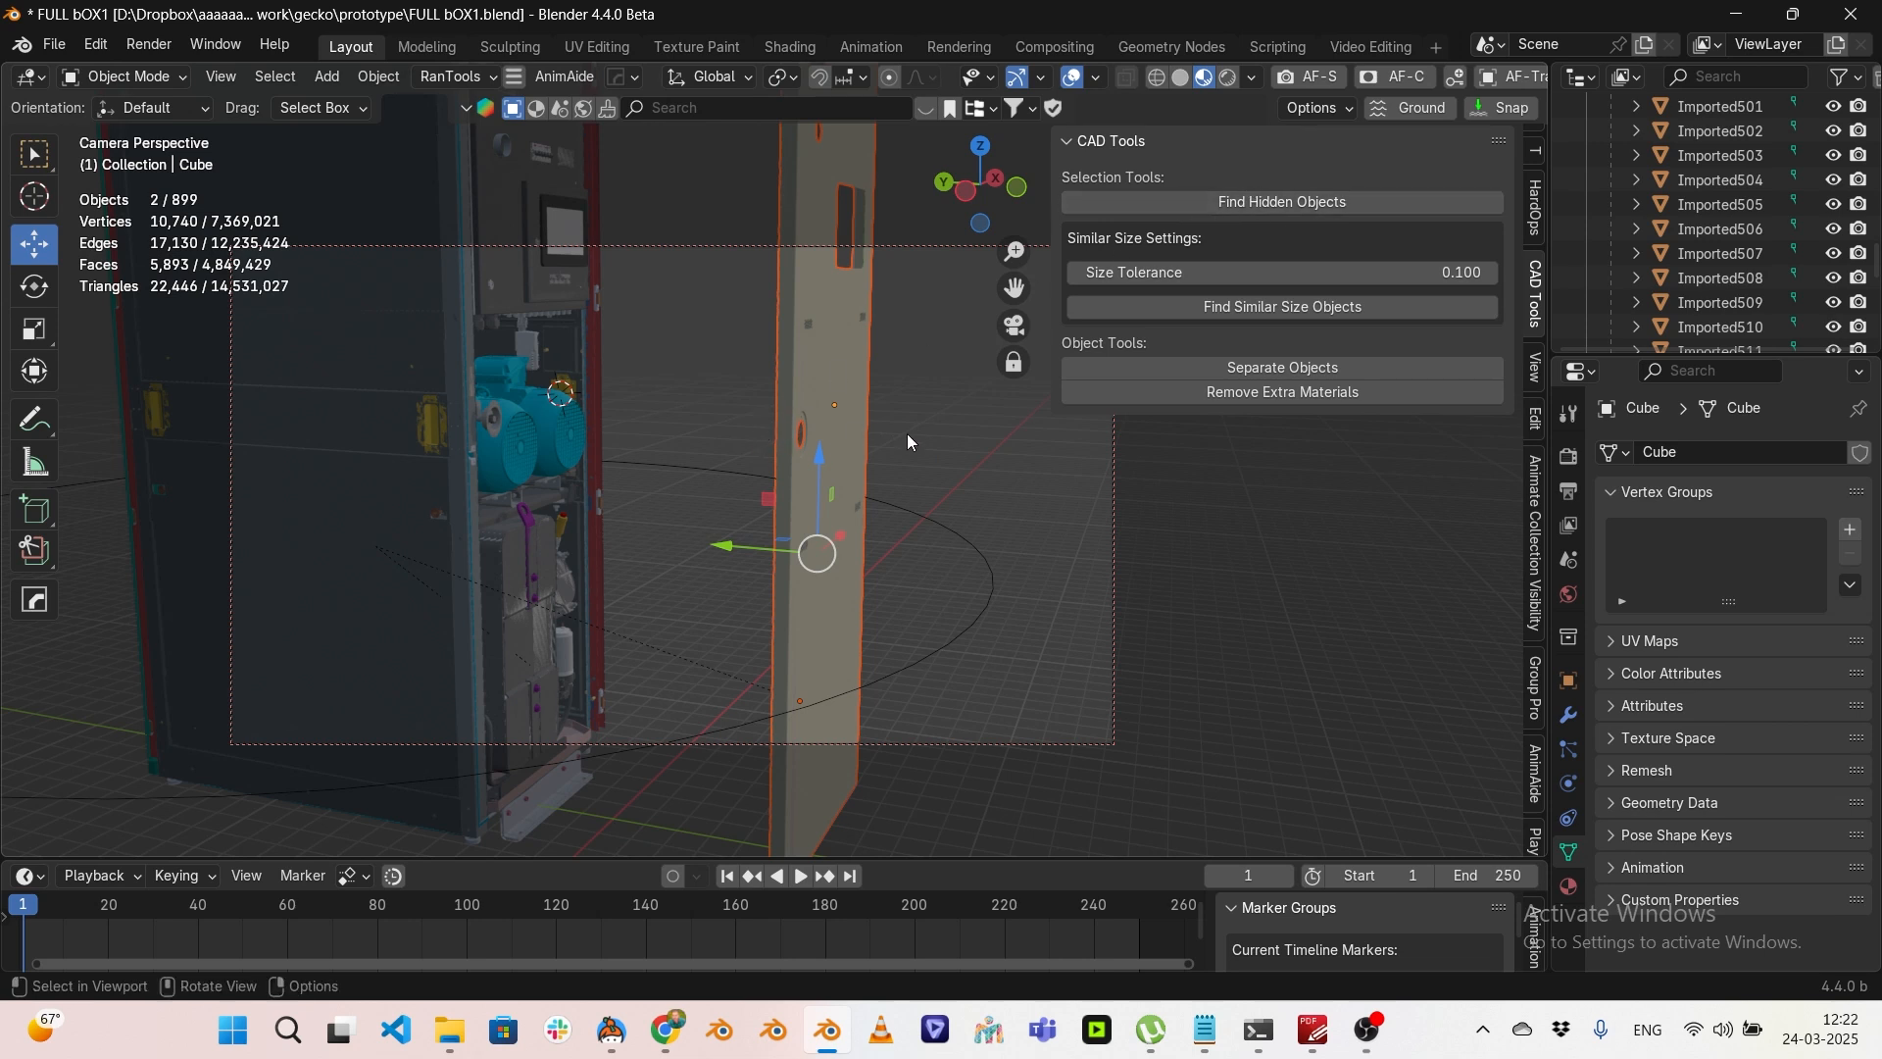
key(h)
Step: Select the teal motor assembly, display its materials and separate it by loose parts with Separate Objects
scroll(520, 433, up, 5)
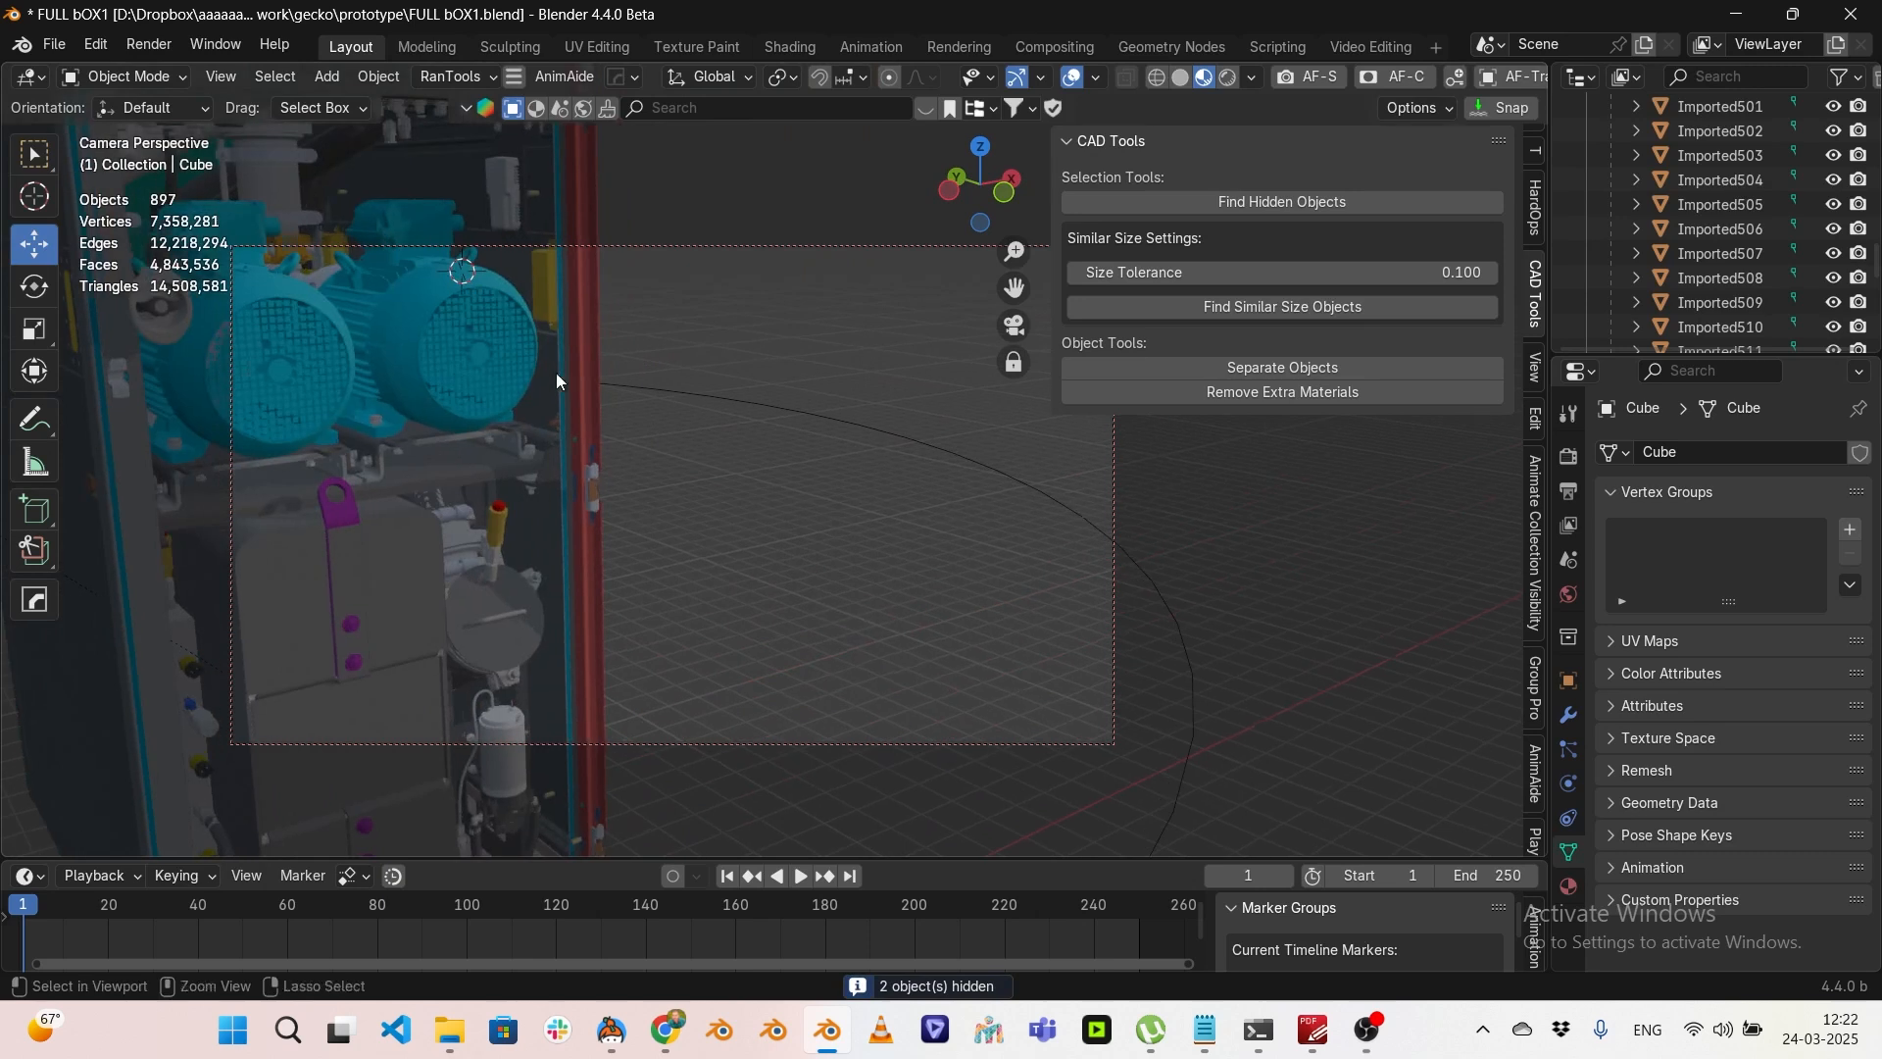
click(443, 333)
shift+middle_drag(457, 329, 719, 432)
middle_drag(712, 345, 667, 410)
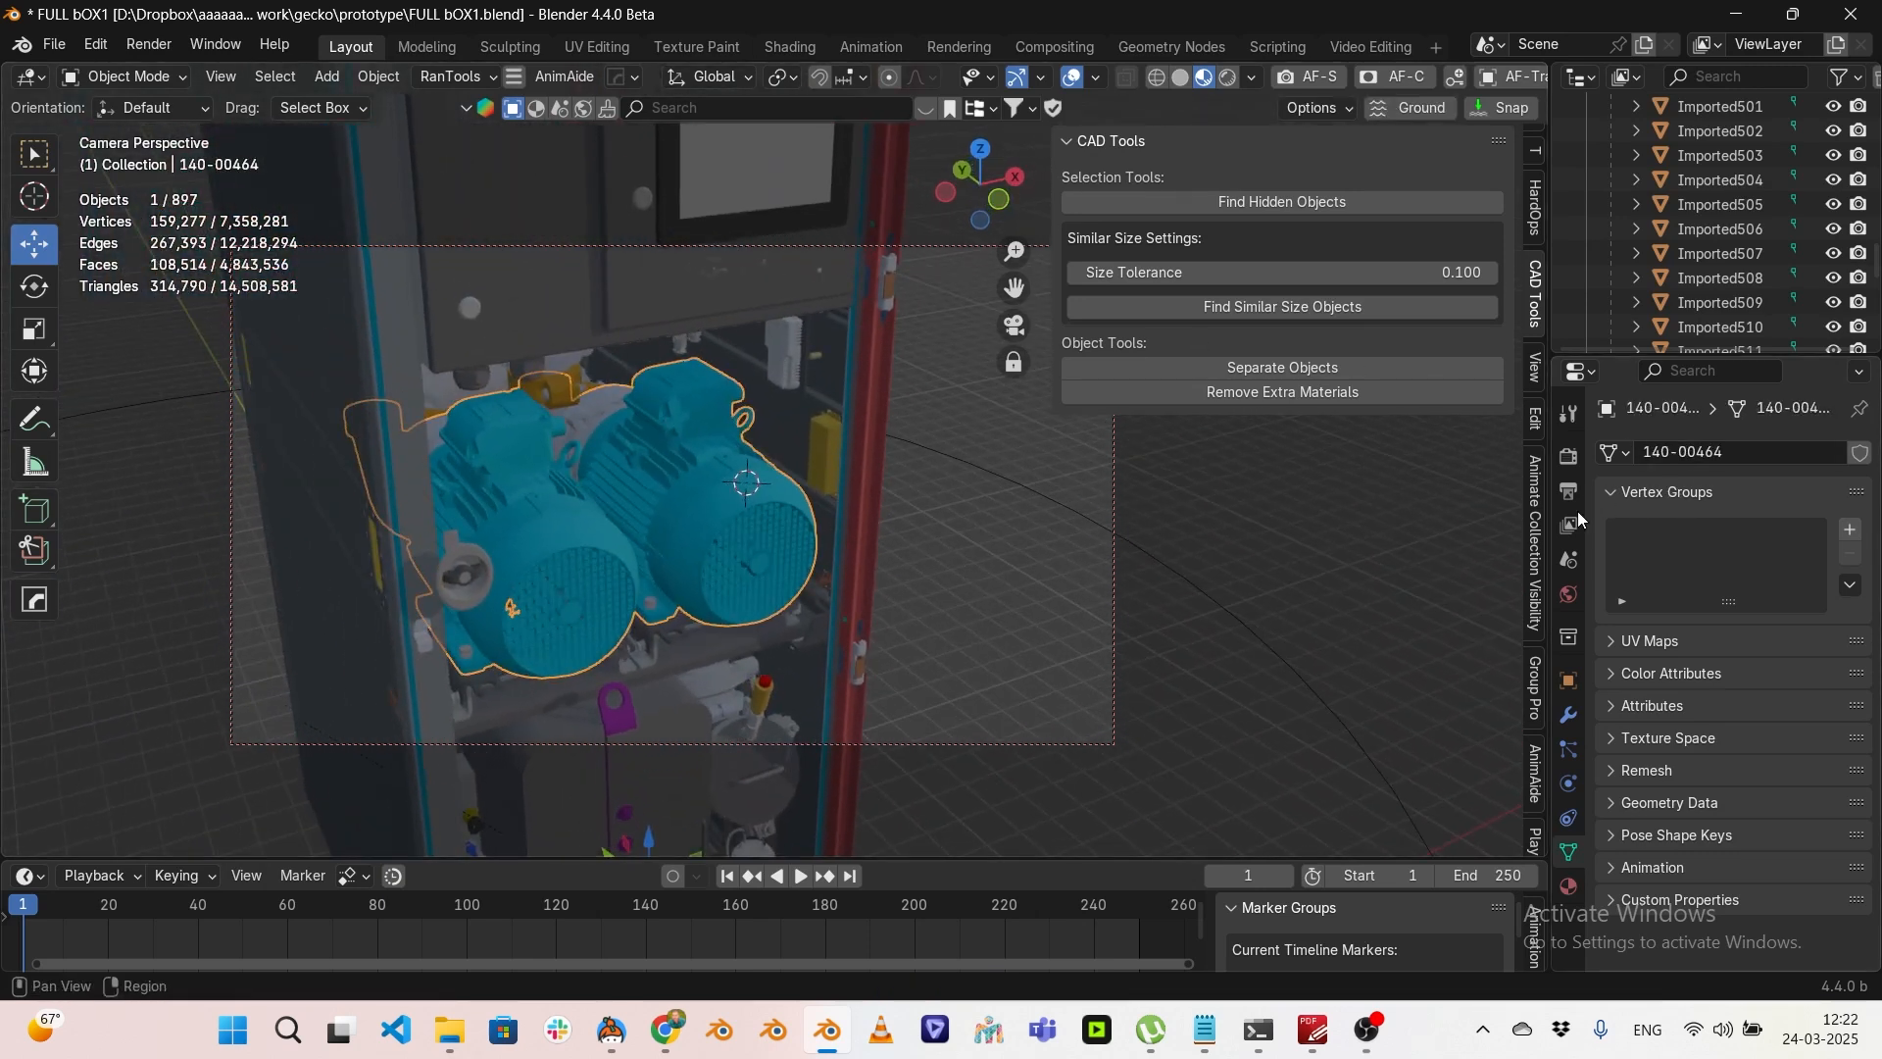
click(1569, 886)
middle_drag(870, 404, 686, 402)
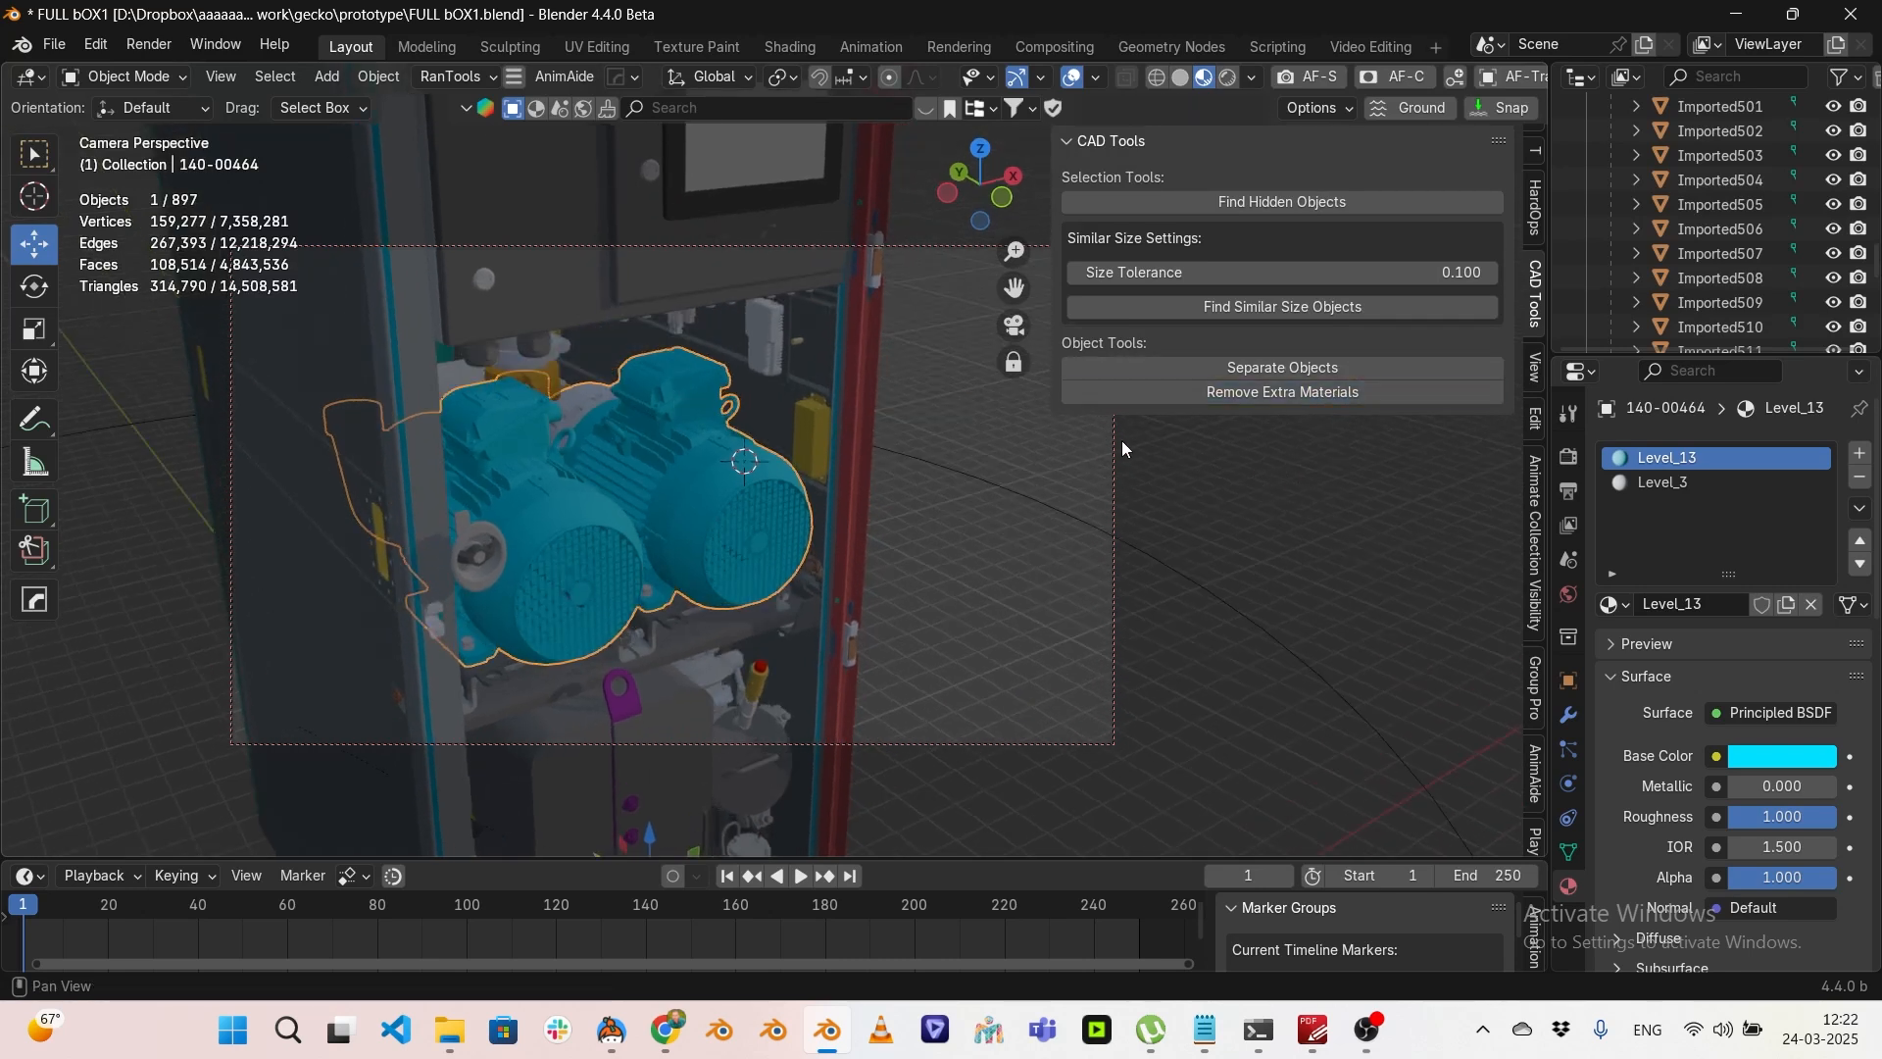
click(1200, 369)
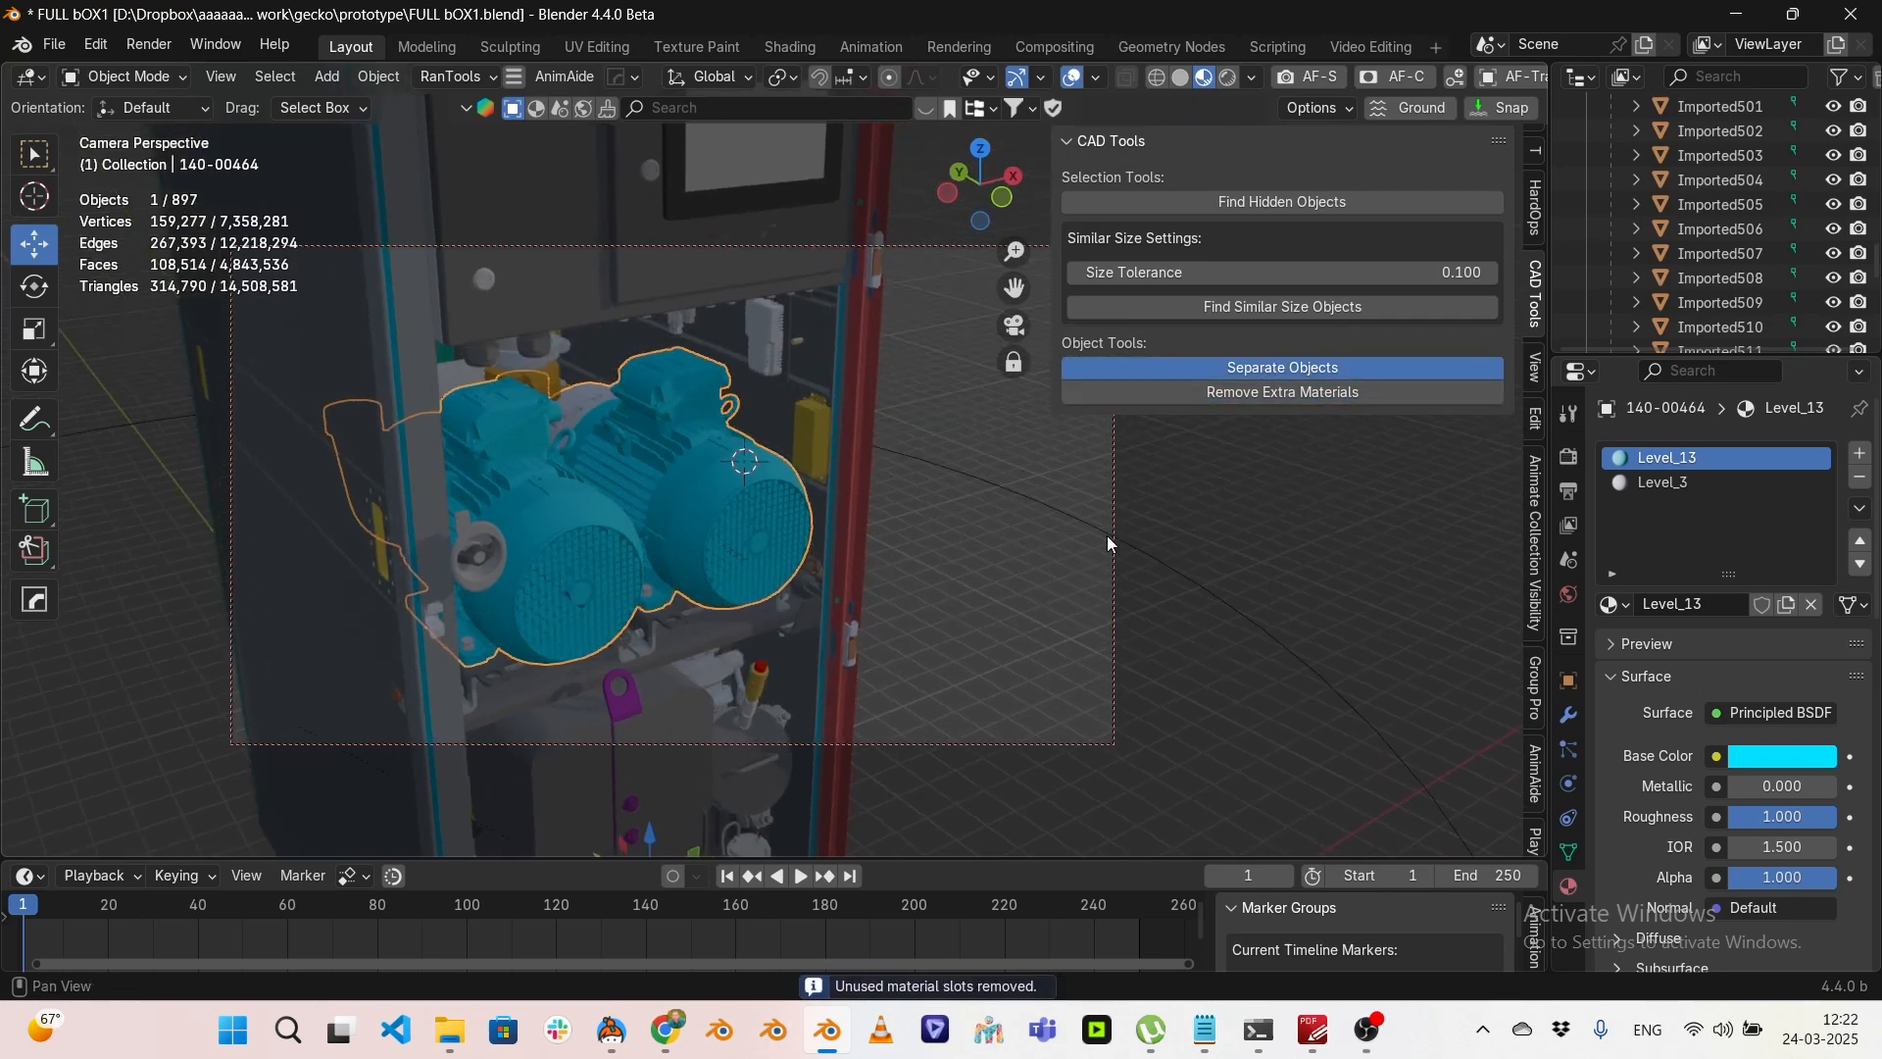
Step: Select the separated front motor body nearest the red frame post and remove its extra materials
click(753, 477)
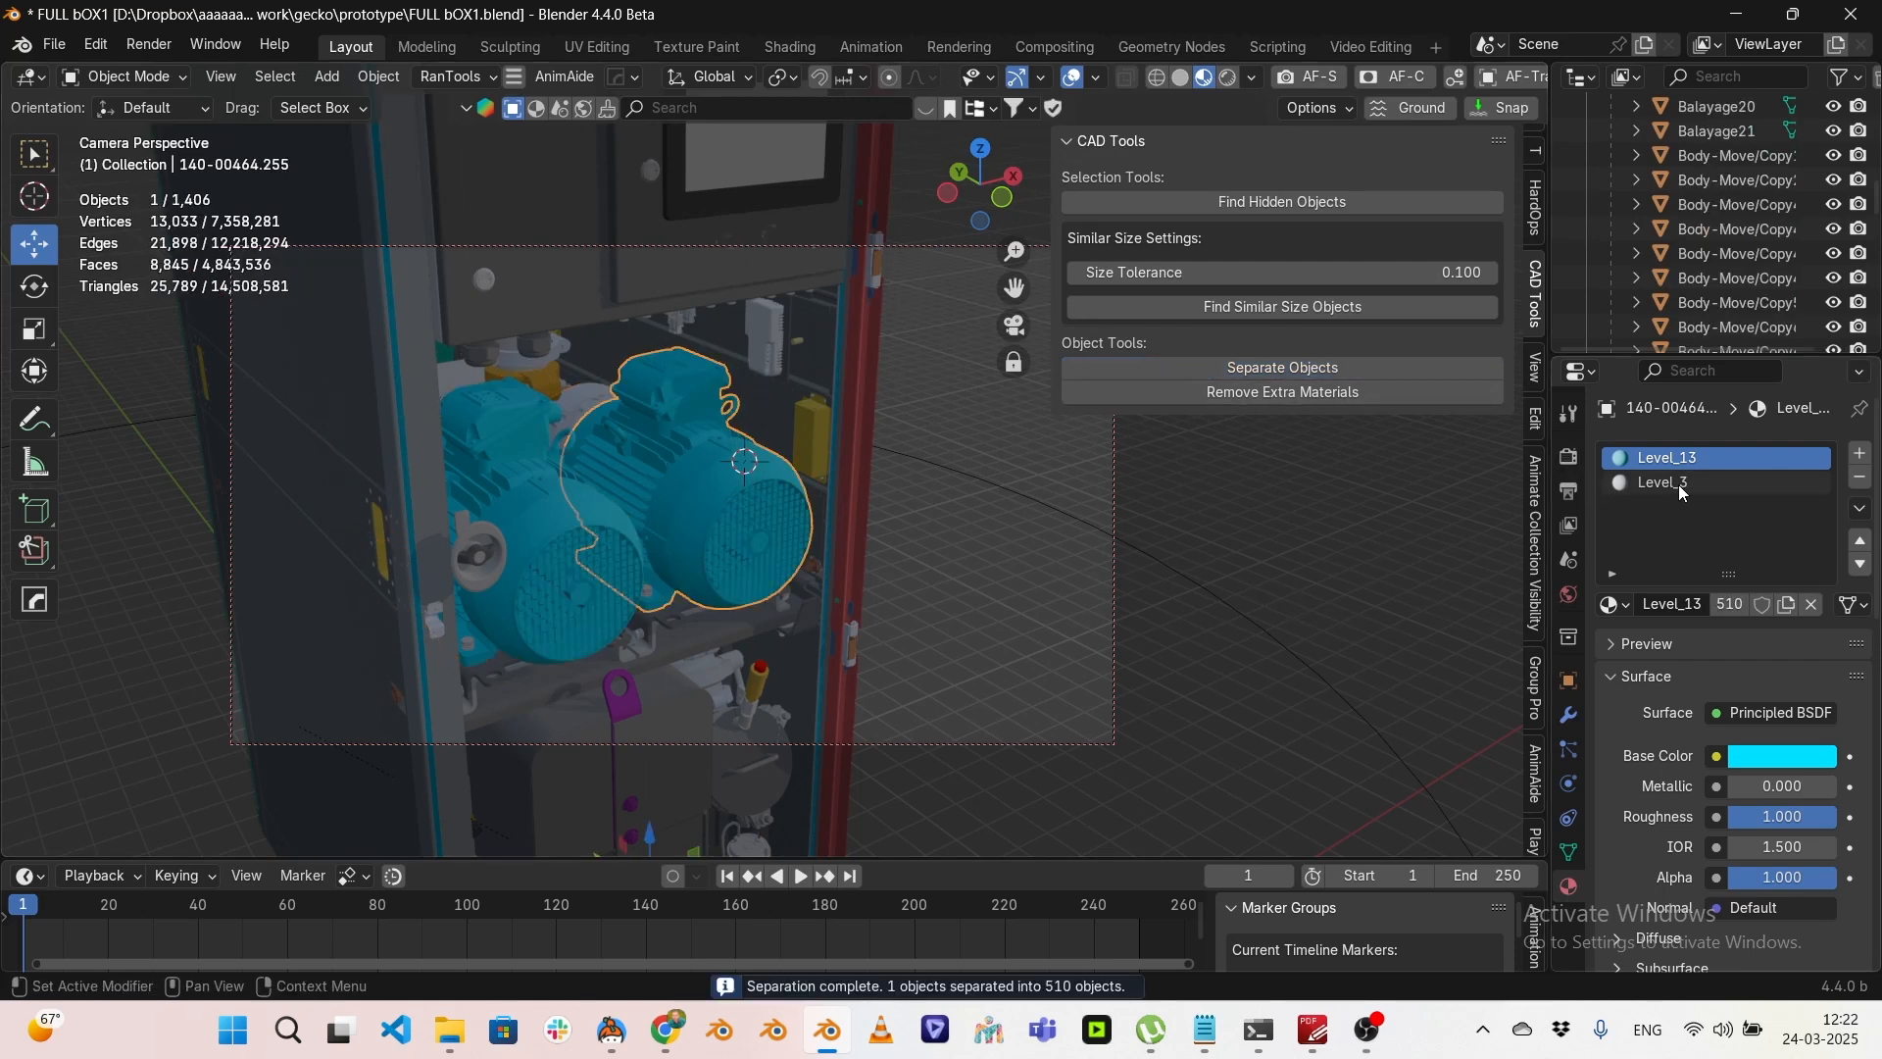
click(1333, 392)
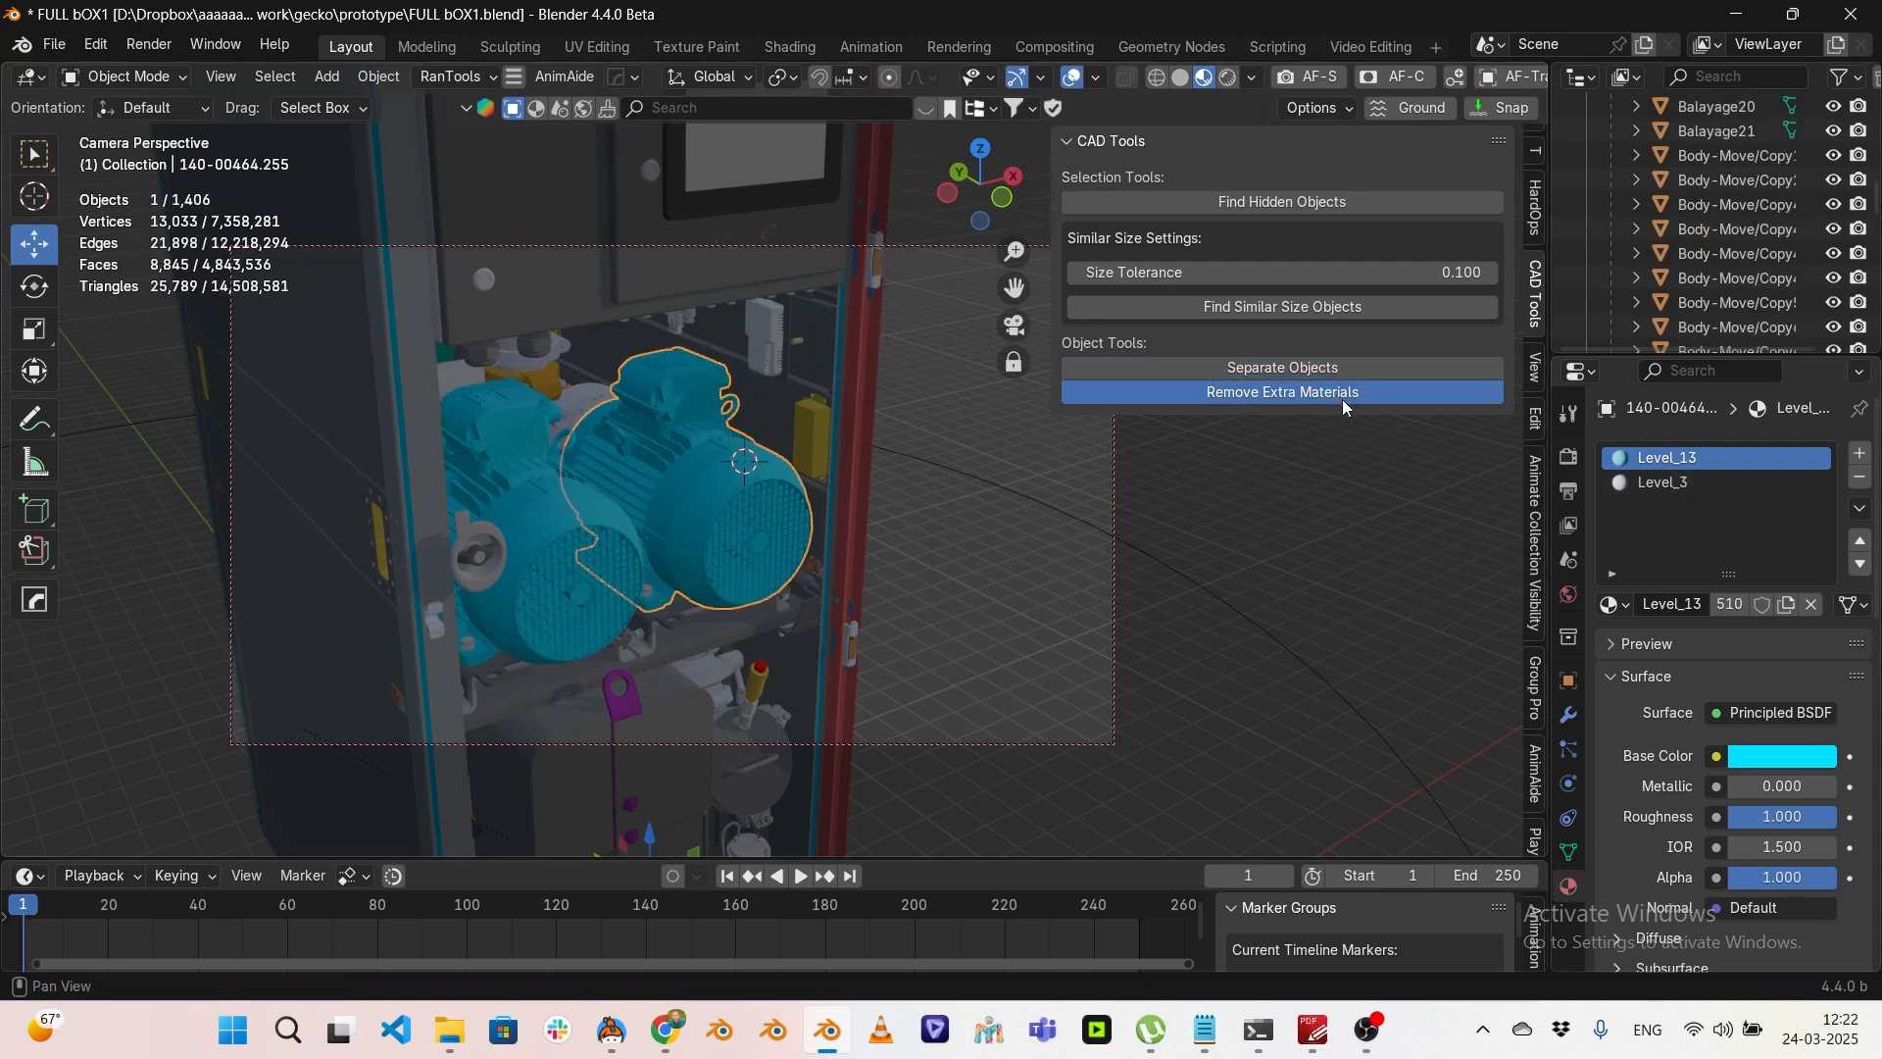
Step: Select the Imported1 object spanning the control box fittings, check its material slots and remove its extra materials
middle_drag(998, 509, 833, 407)
click(838, 471)
click(808, 369)
click(773, 308)
middle_drag(737, 349, 784, 372)
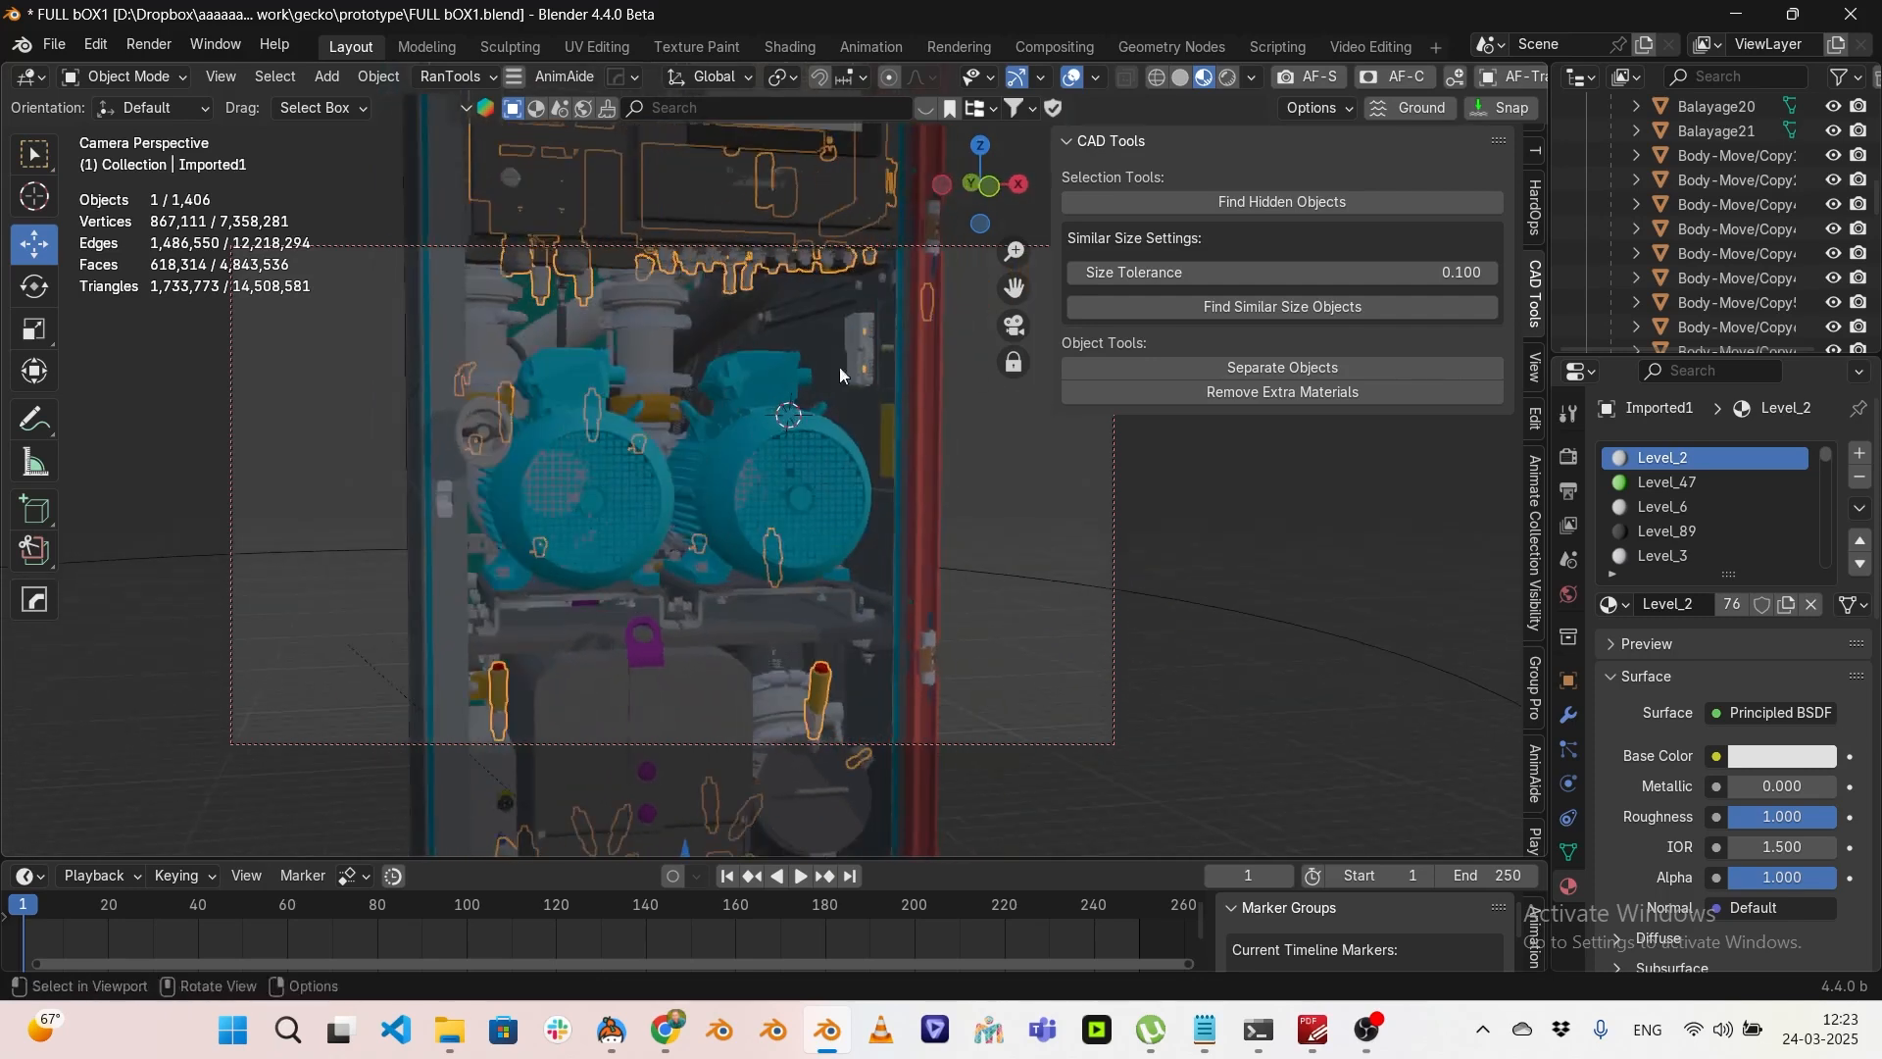
mouse_move(1826, 461)
mouse_down()
mouse_move(1823, 541)
mouse_move(1825, 456)
mouse_up()
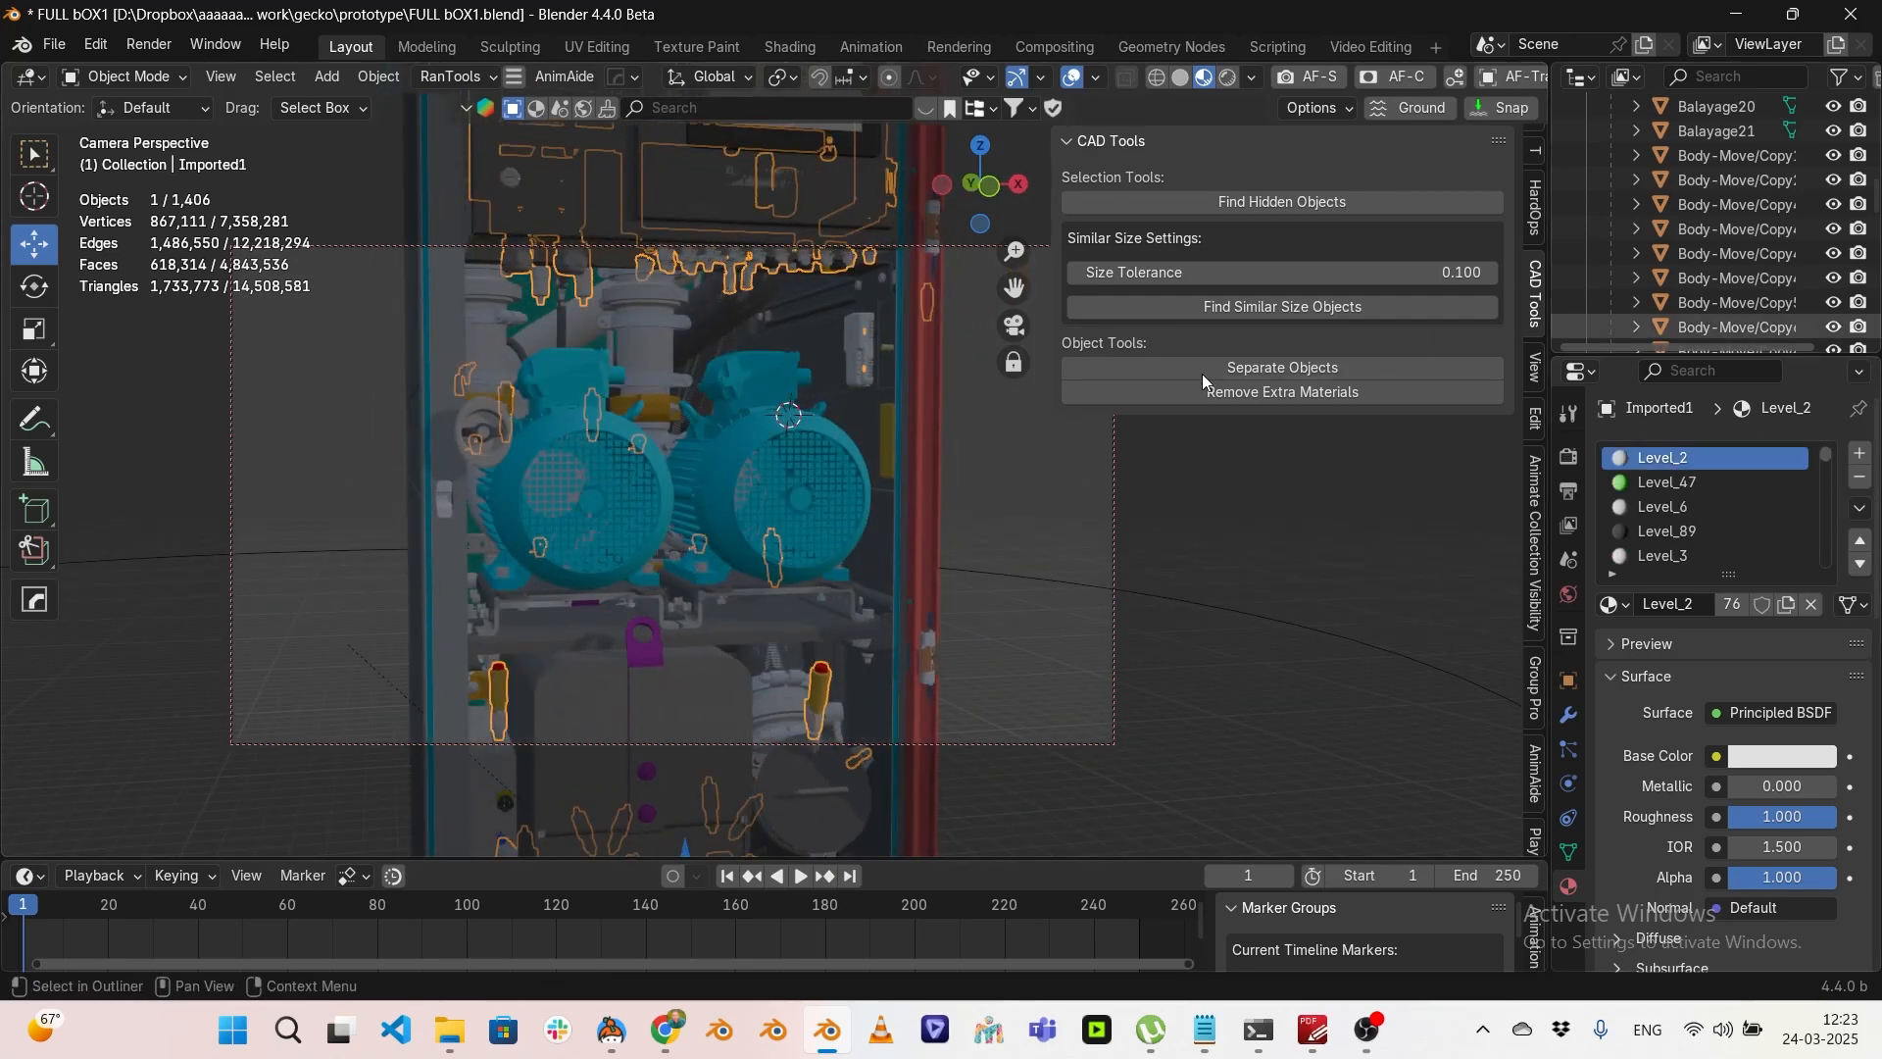
click(1284, 394)
Step: Separate the Imported1 object into individual parts and remove the extra materials from one fitting beneath the control box
middle_drag(818, 449, 872, 544)
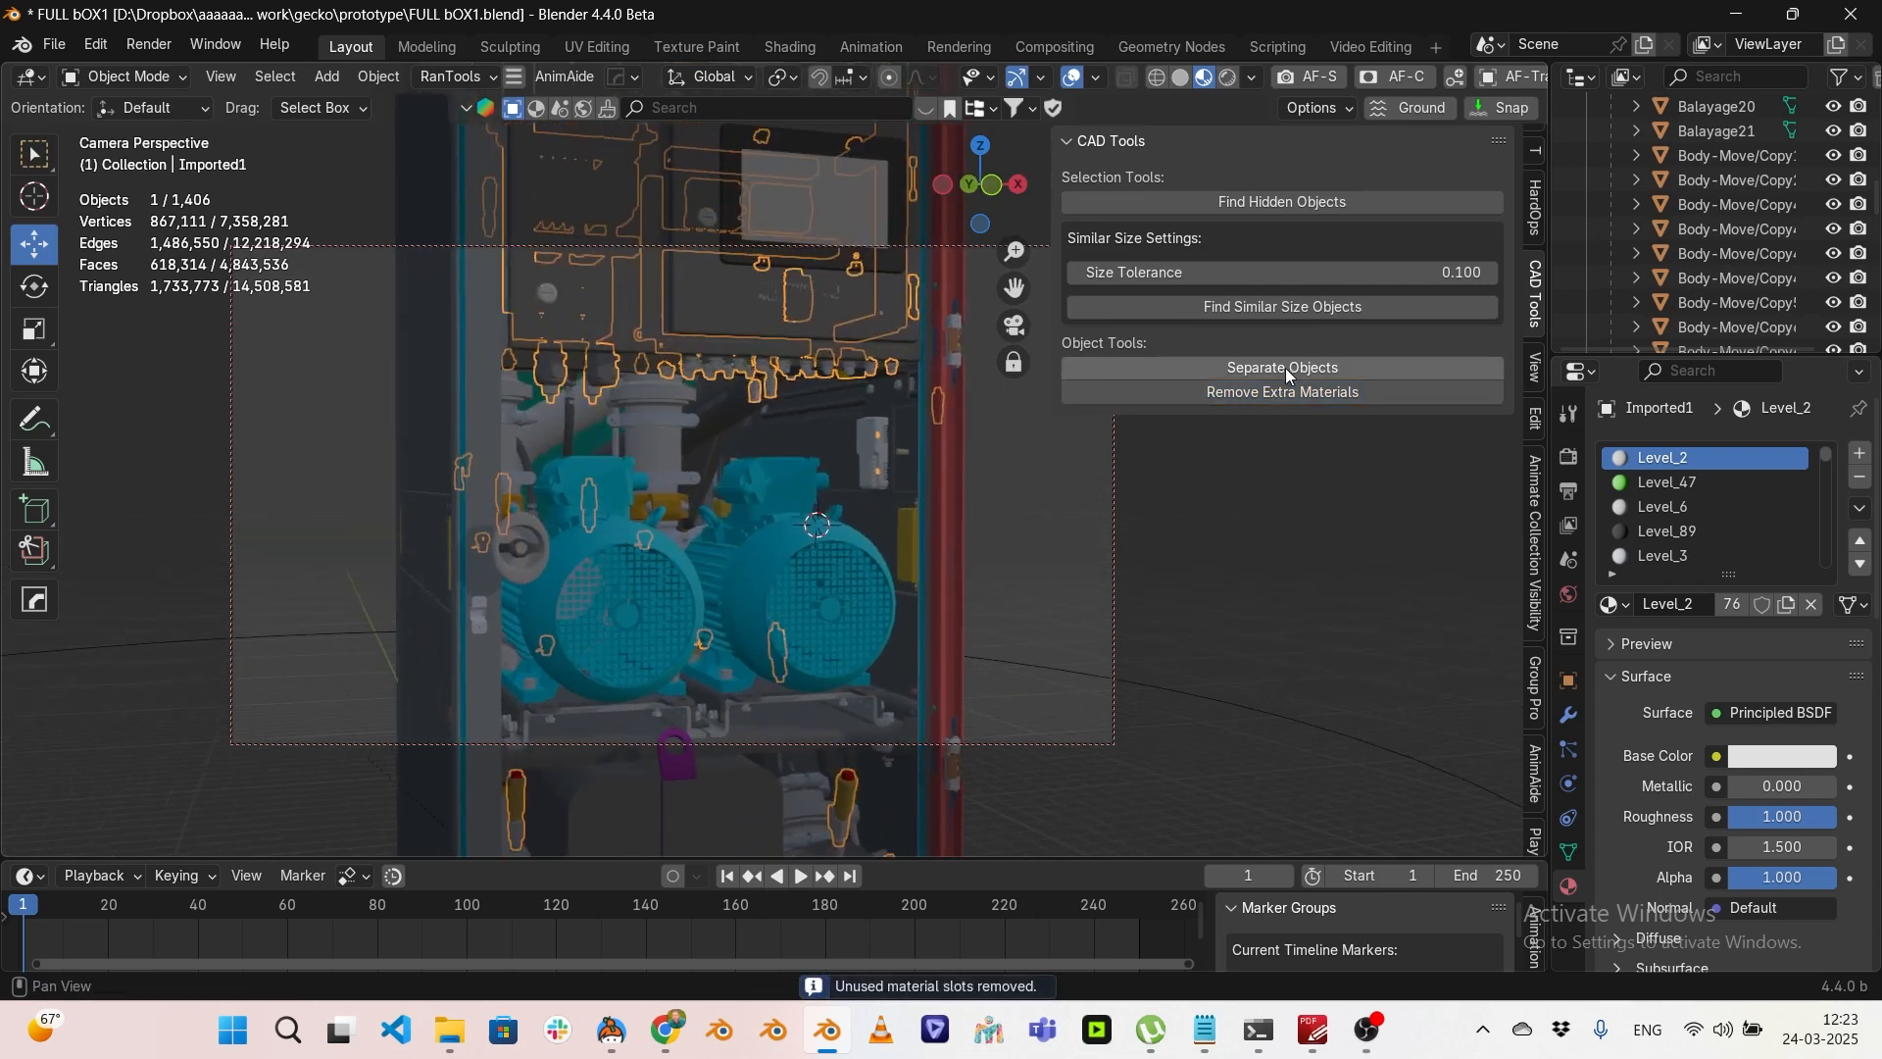
middle_drag(920, 420, 822, 399)
scroll(873, 349, up, 4)
click(751, 394)
middle_drag(745, 385, 784, 402)
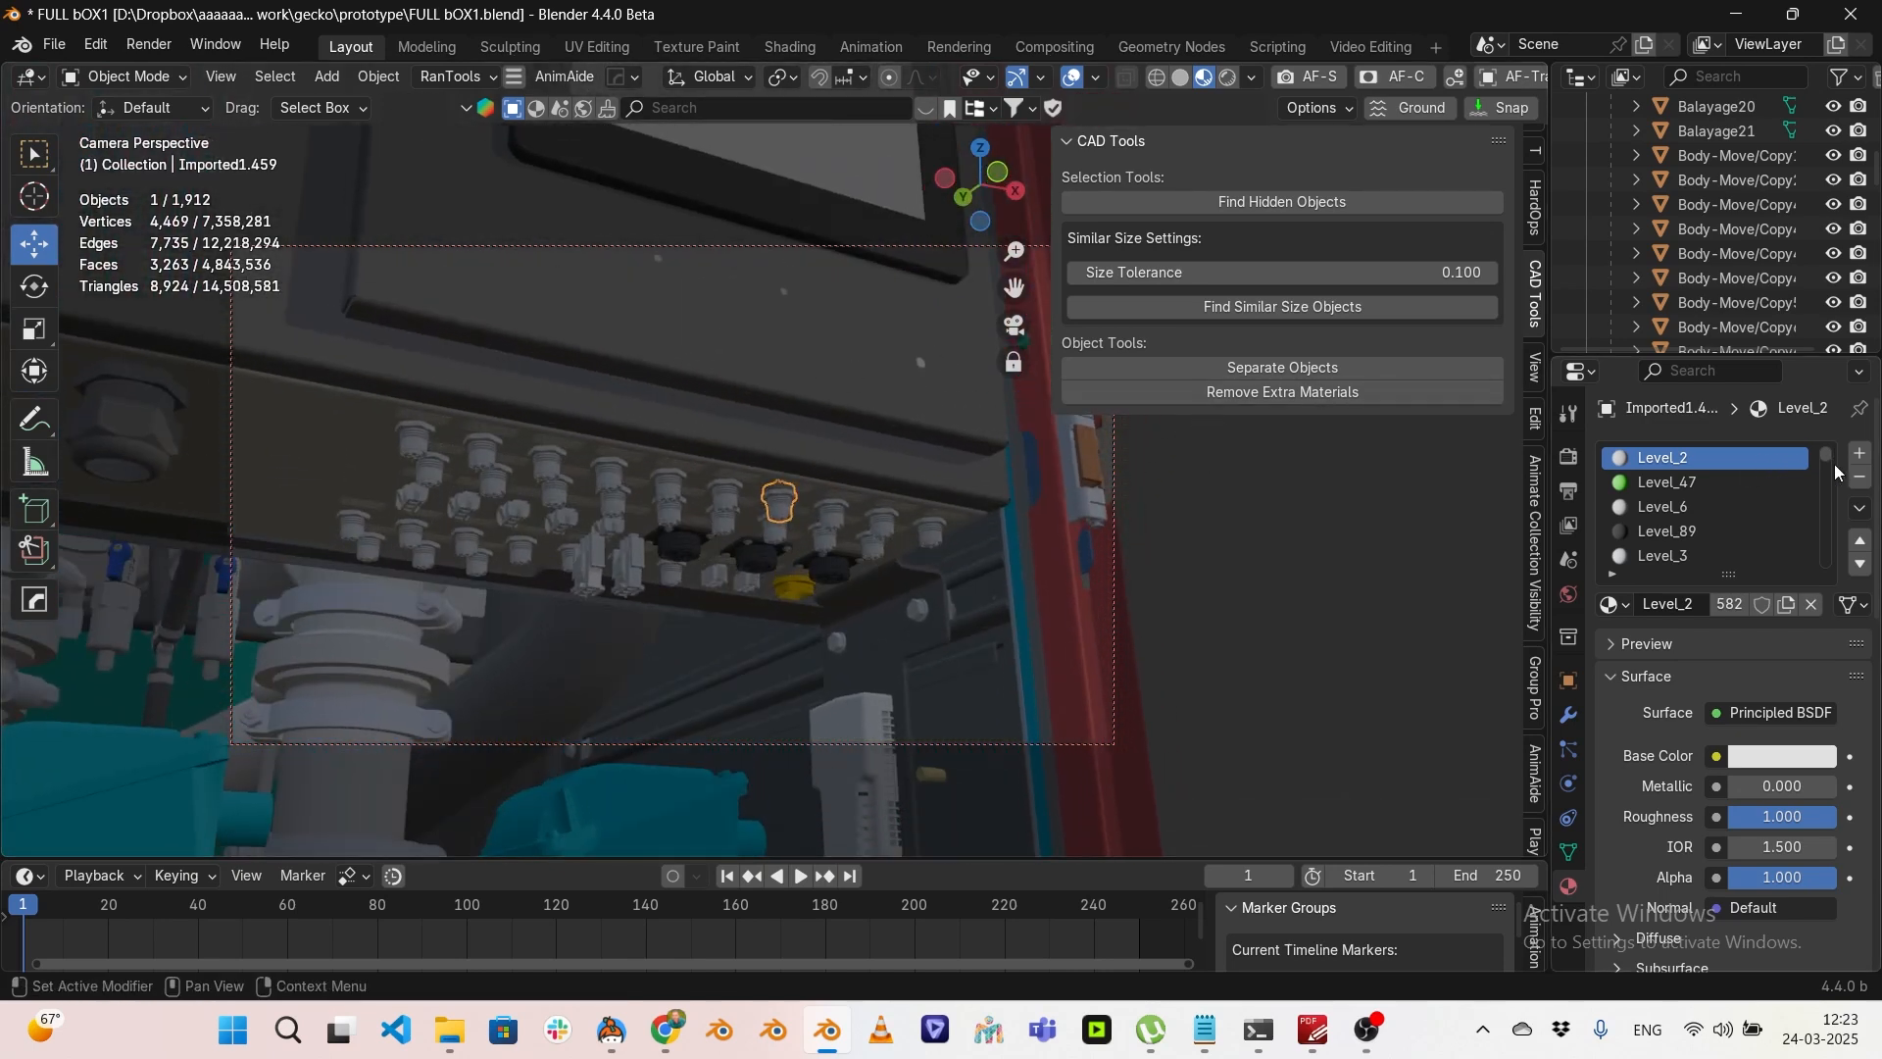
drag(1827, 463, 1774, 414)
click(1288, 392)
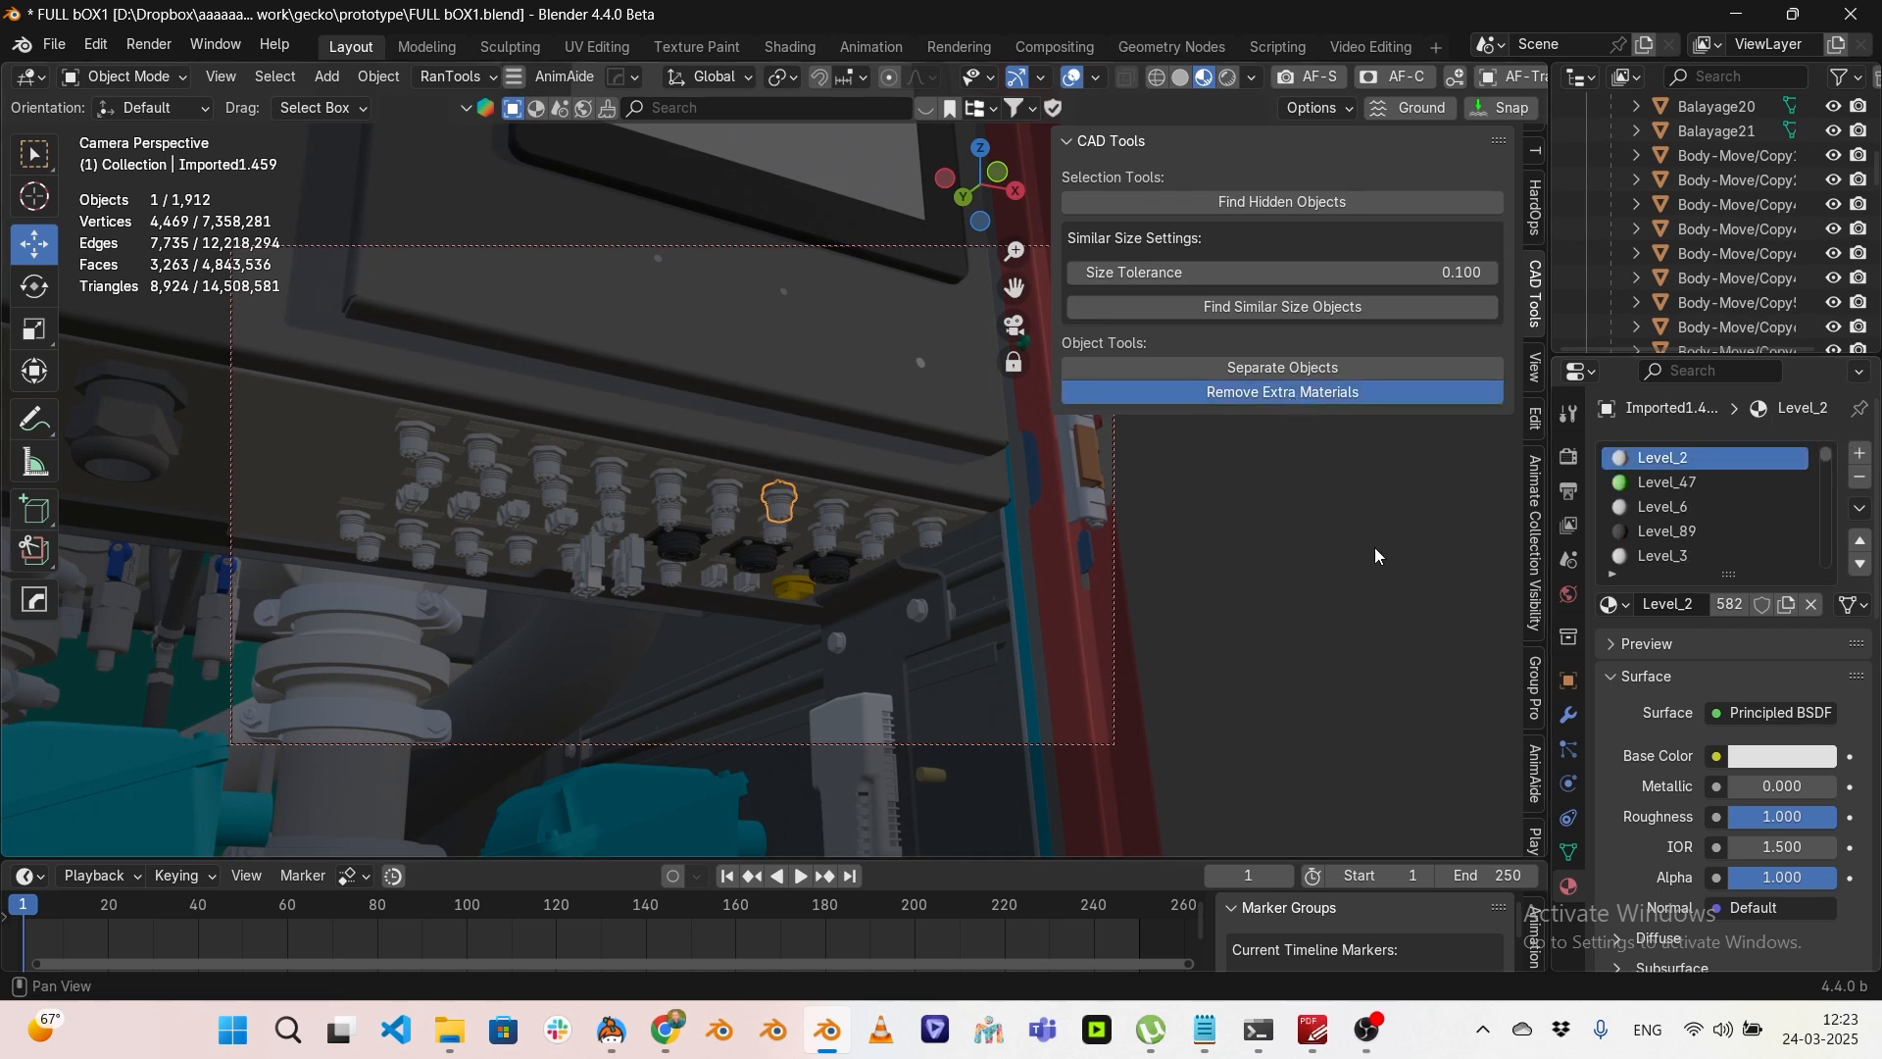
Step: Select another fitting in the upper row beneath the control box and find similar size objects with a size tolerance of 0.100
middle_drag(933, 501, 805, 478)
click(801, 476)
click(864, 481)
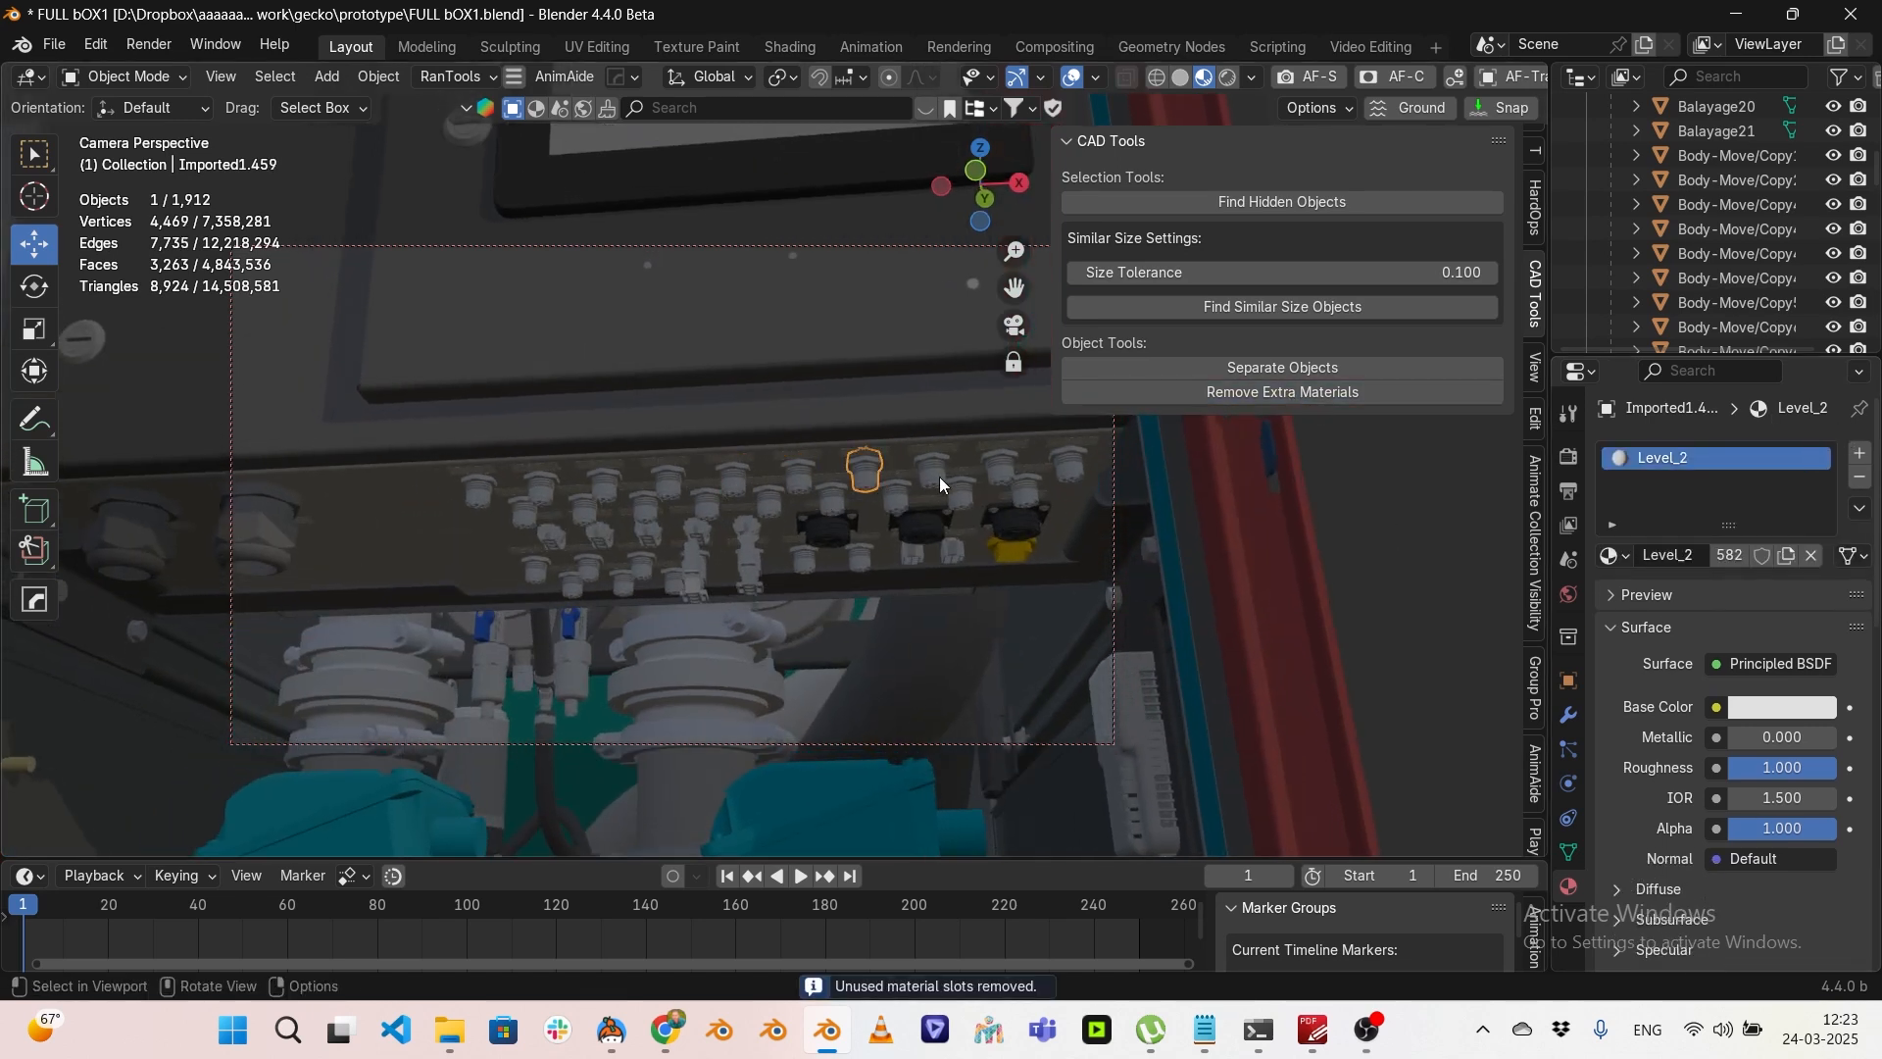
click(939, 474)
click(1010, 474)
middle_drag(931, 489, 1015, 484)
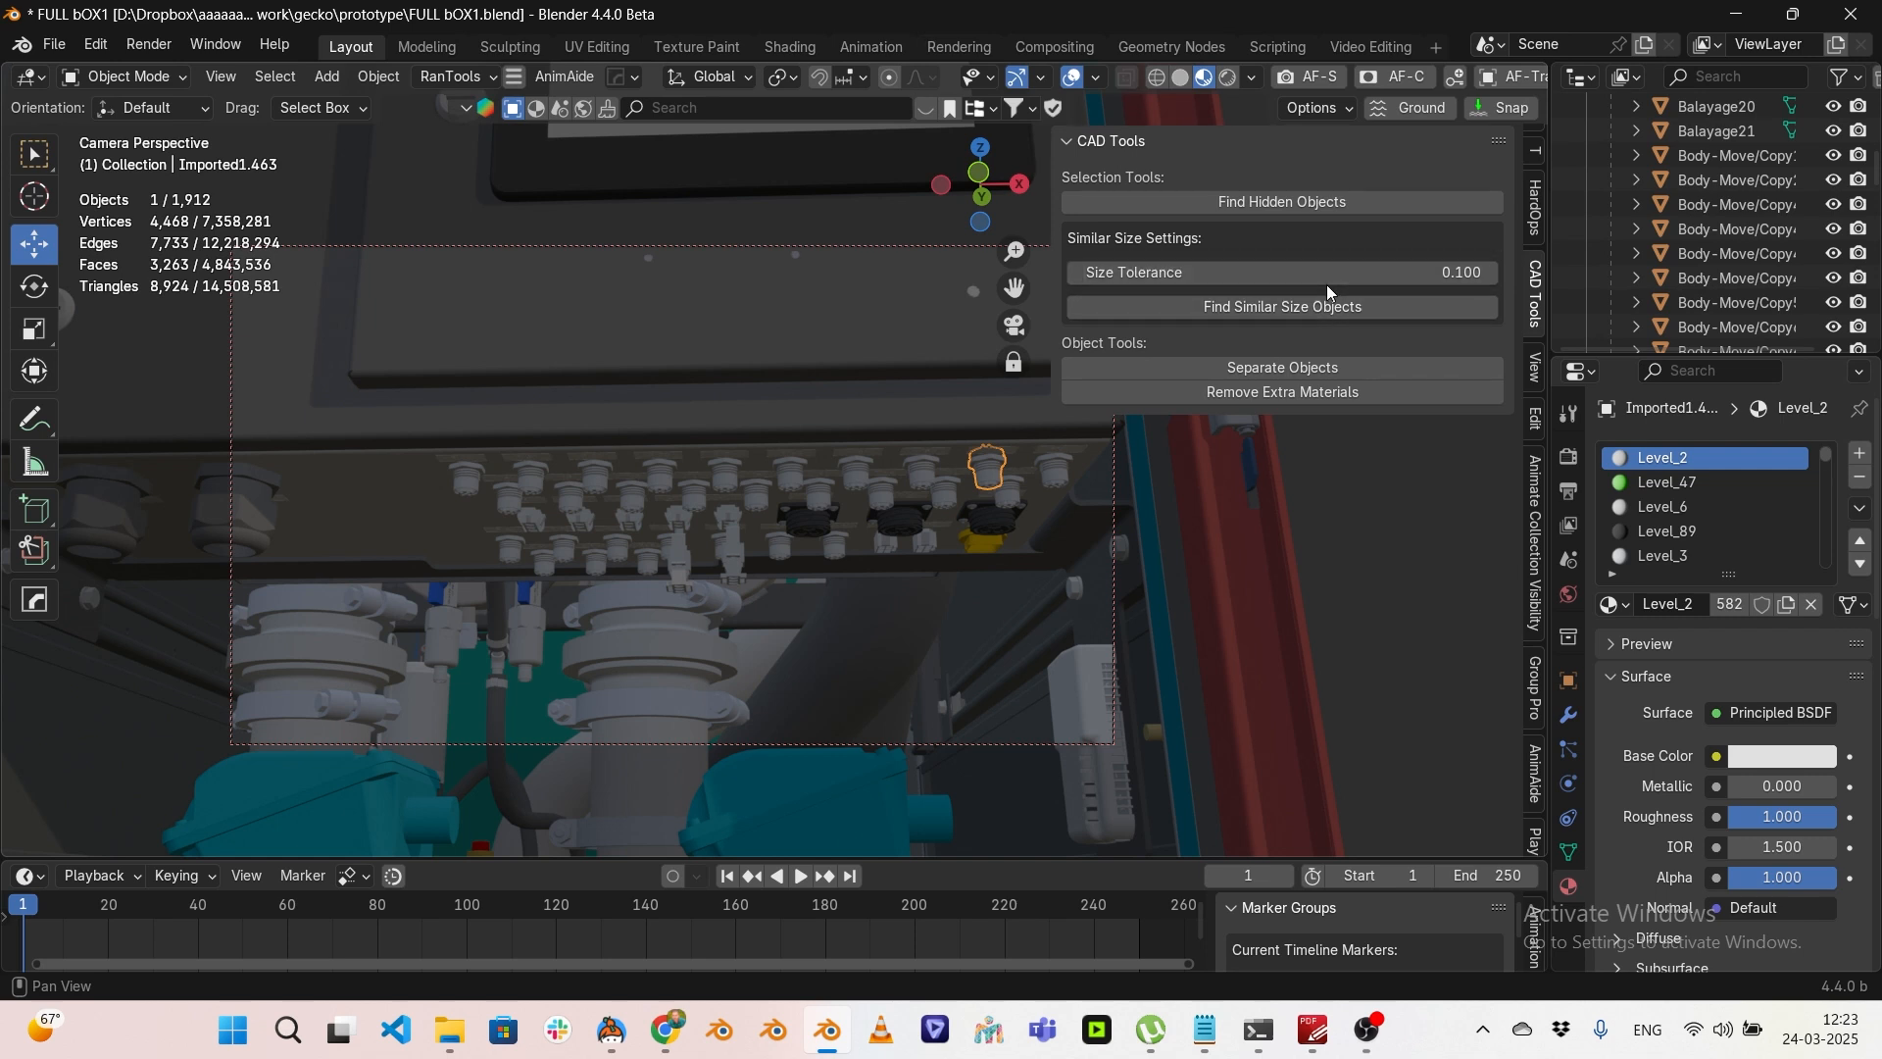
middle_drag(915, 455, 955, 442)
click(1305, 306)
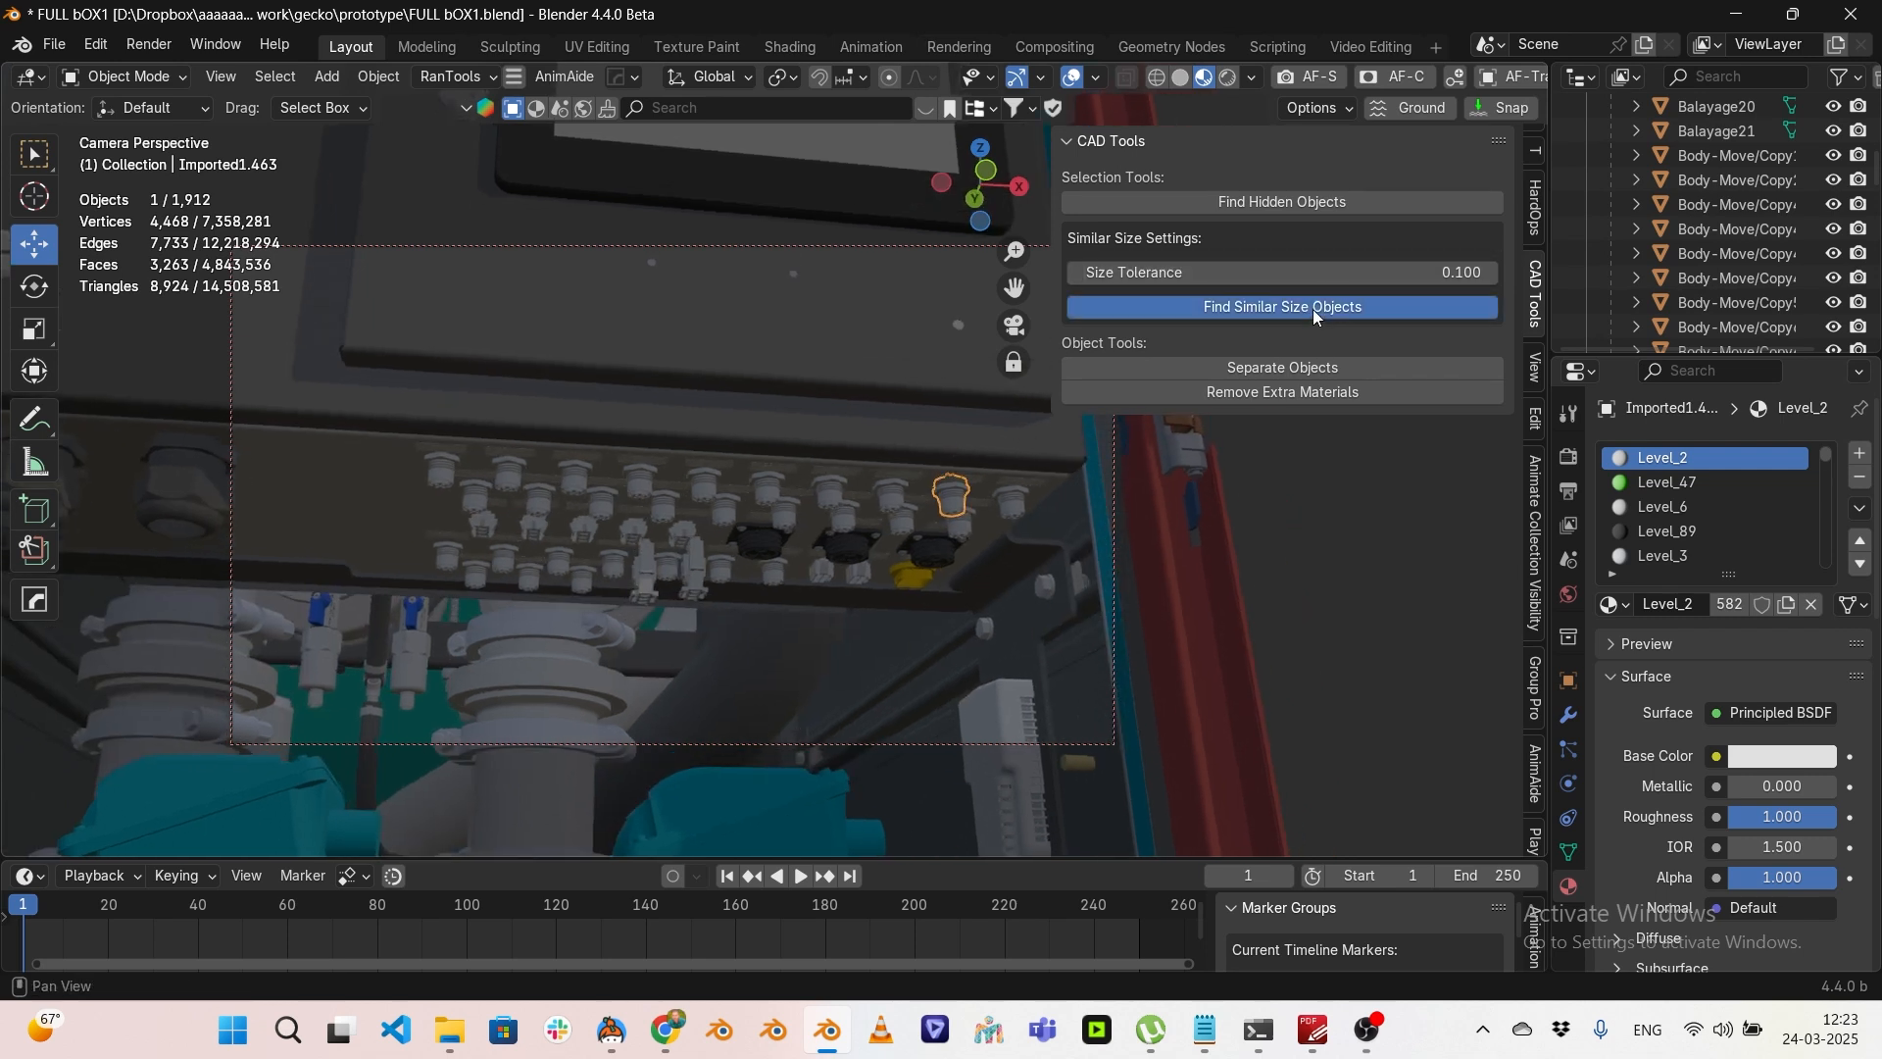
middle_drag(869, 568, 808, 447)
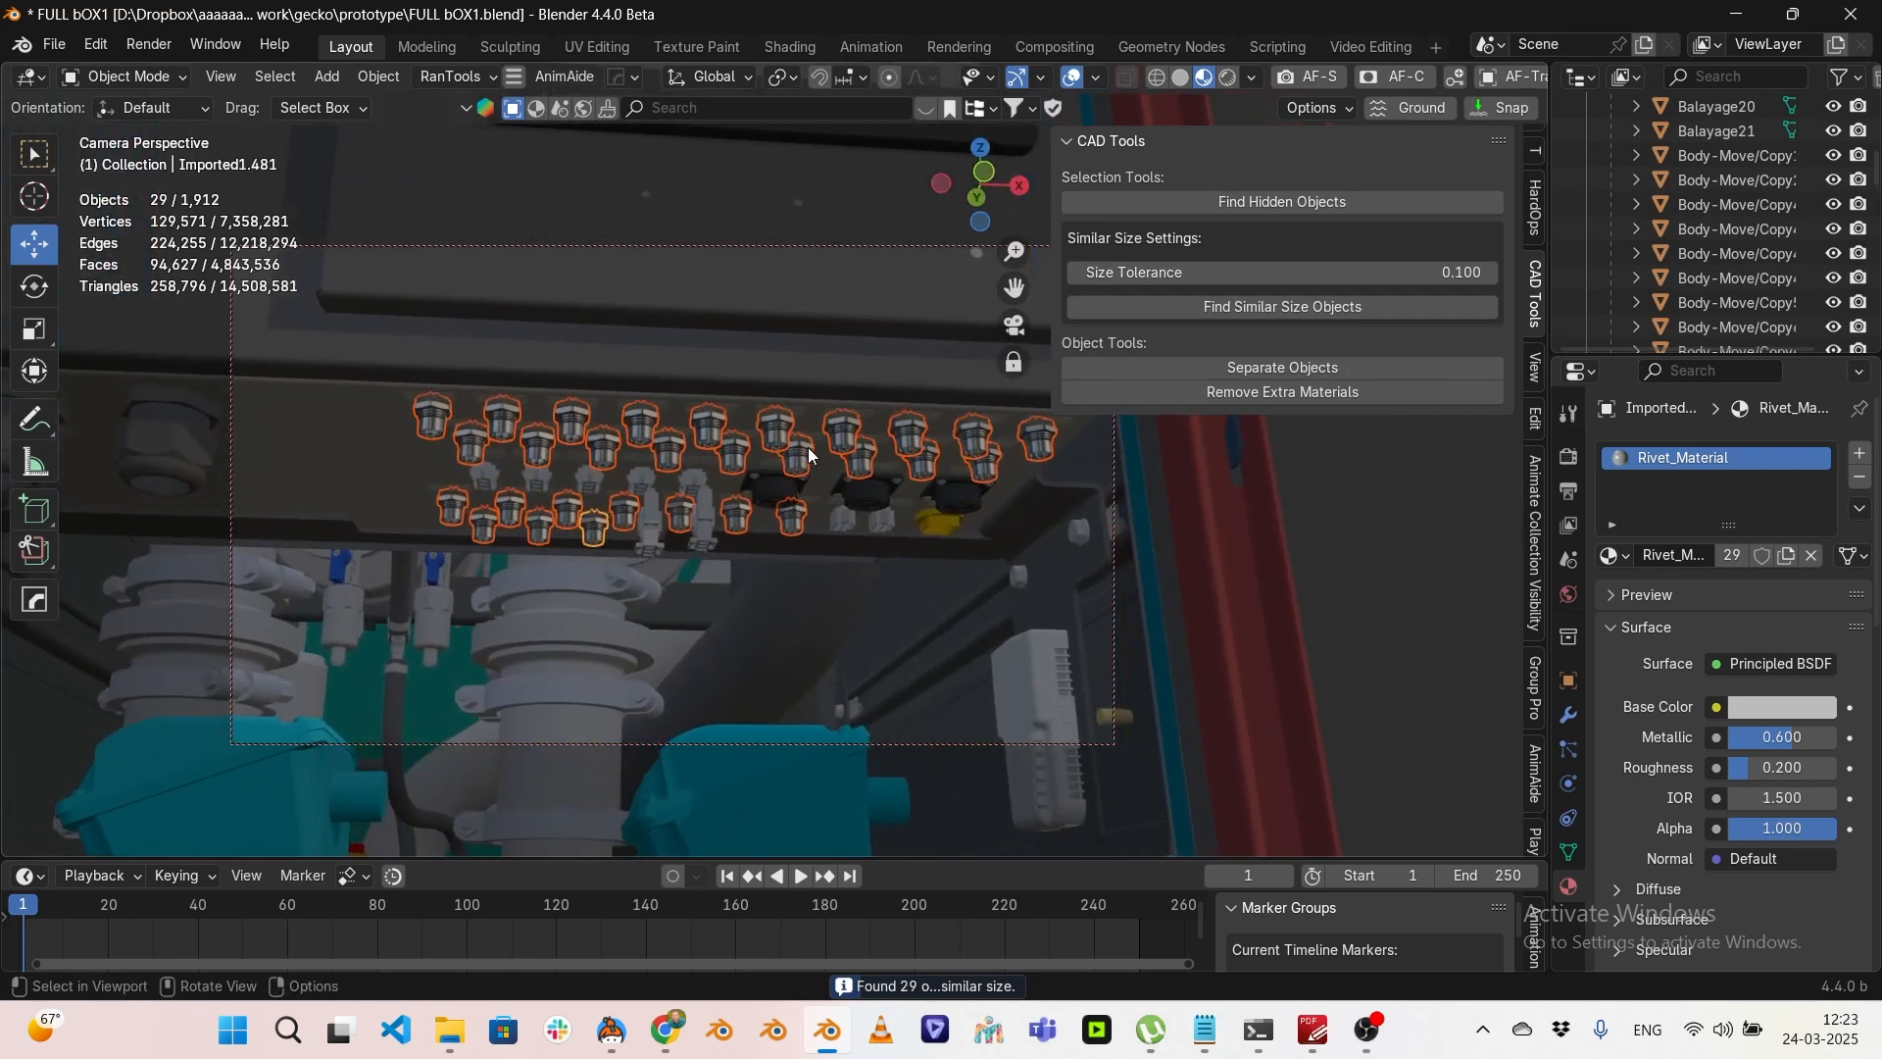
Step: Check several matched fittings one by one, then reselect the whole set from one fitting with Find Similar Size Objects
key(m)
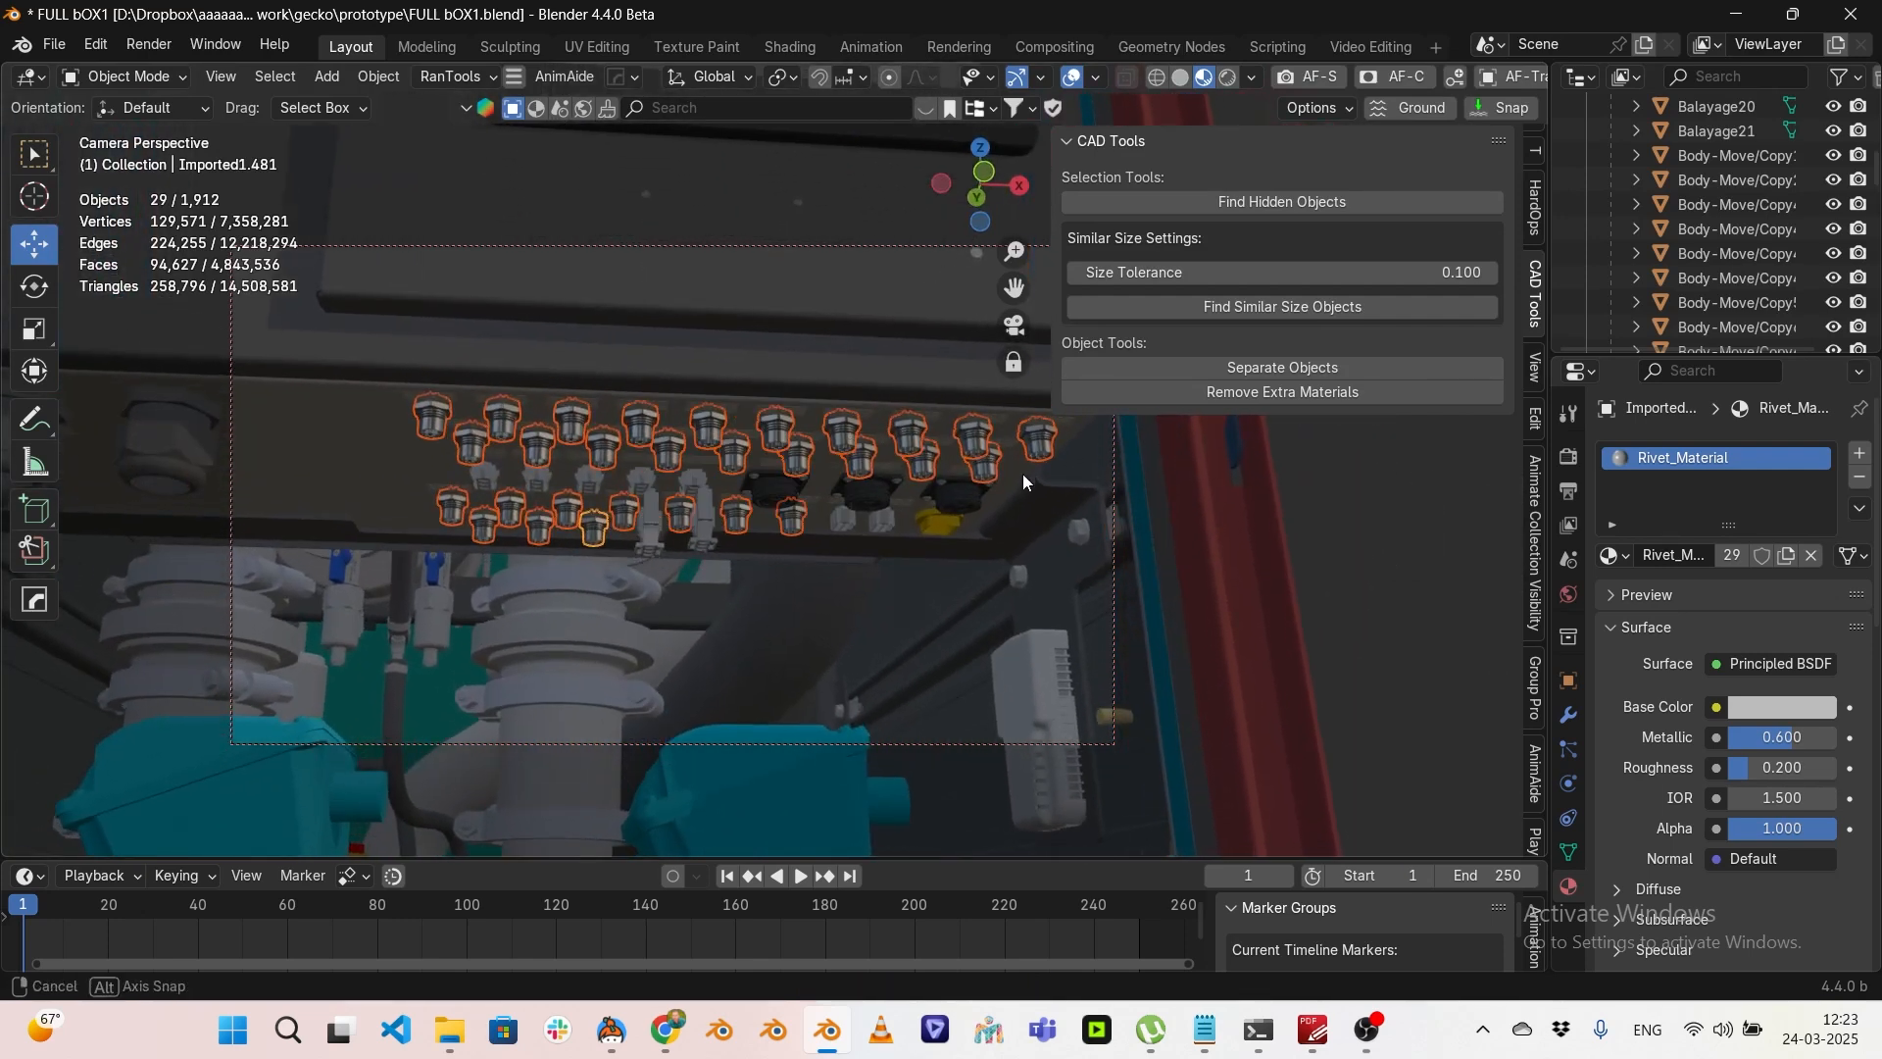
middle_drag(1022, 474, 1037, 466)
click(1042, 454)
click(1001, 451)
click(909, 453)
click(842, 437)
click(770, 433)
click(706, 434)
mouse_move(885, 466)
middle_down()
mouse_move(859, 452)
mouse_move(896, 474)
middle_up()
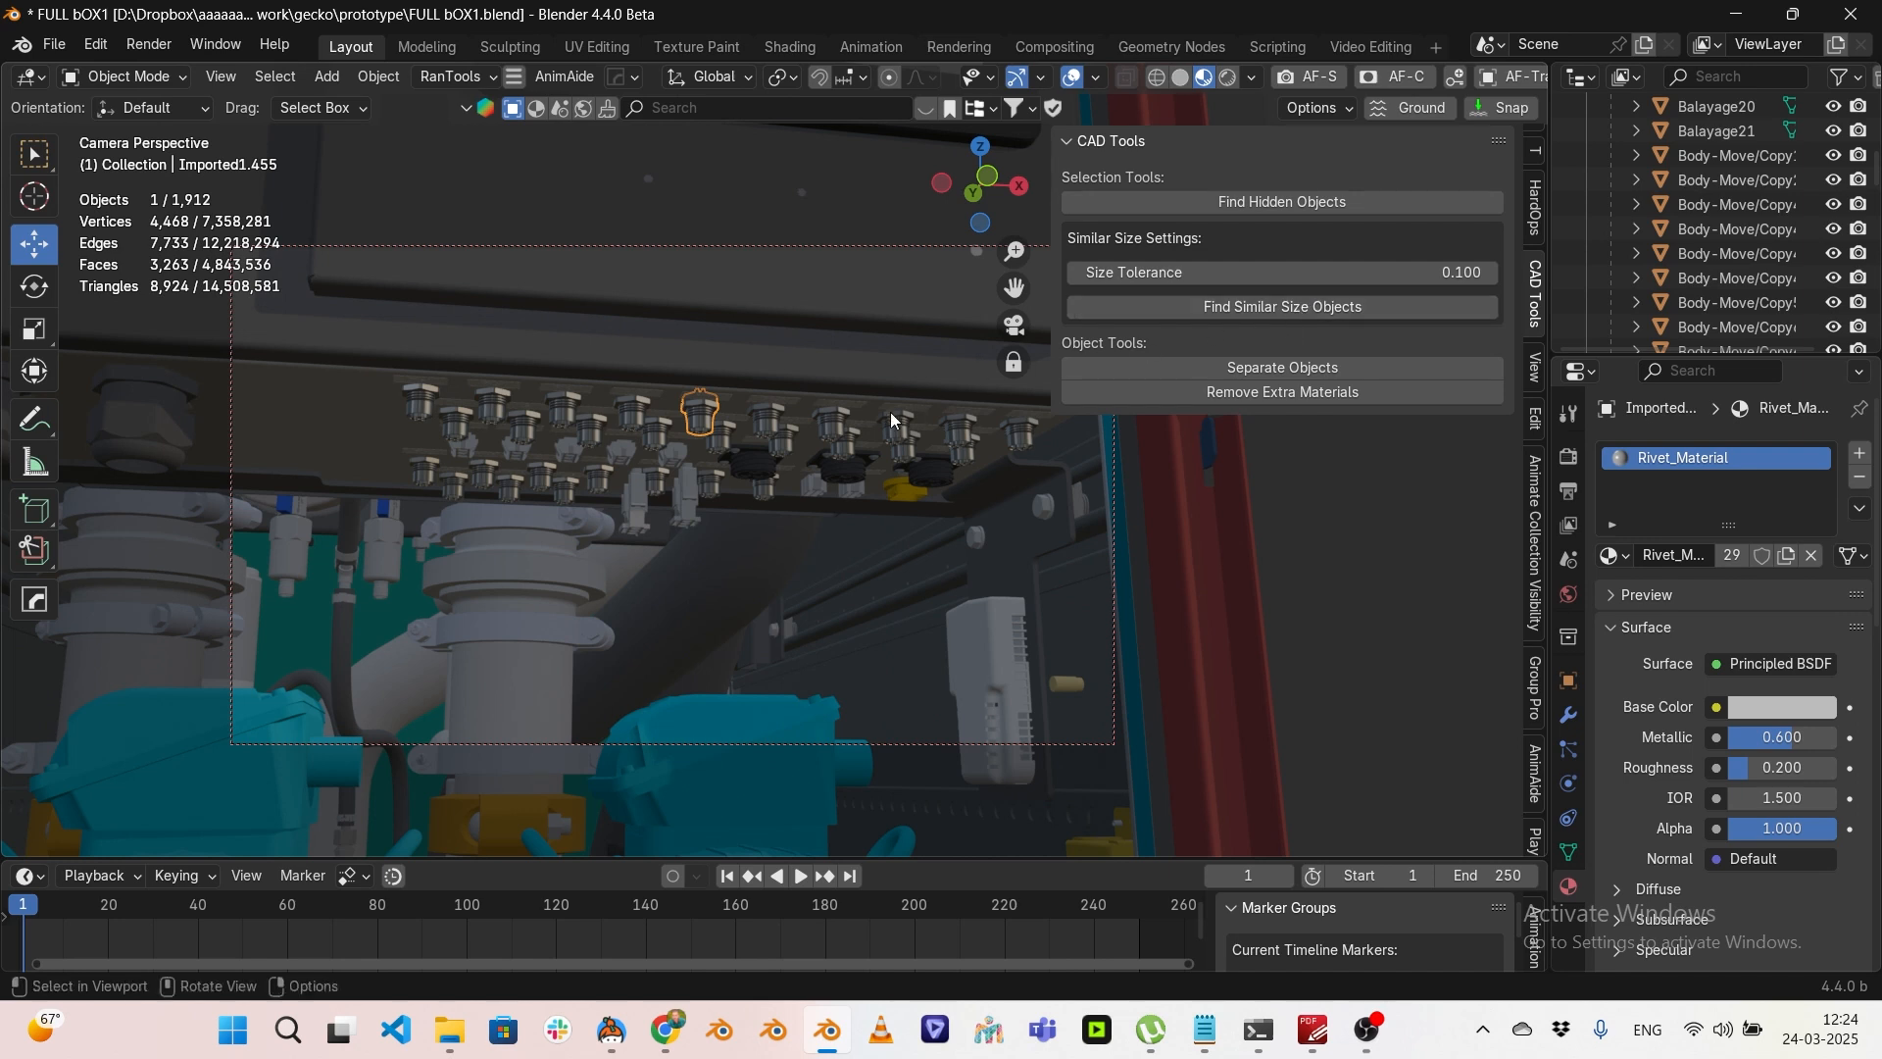
click(1233, 308)
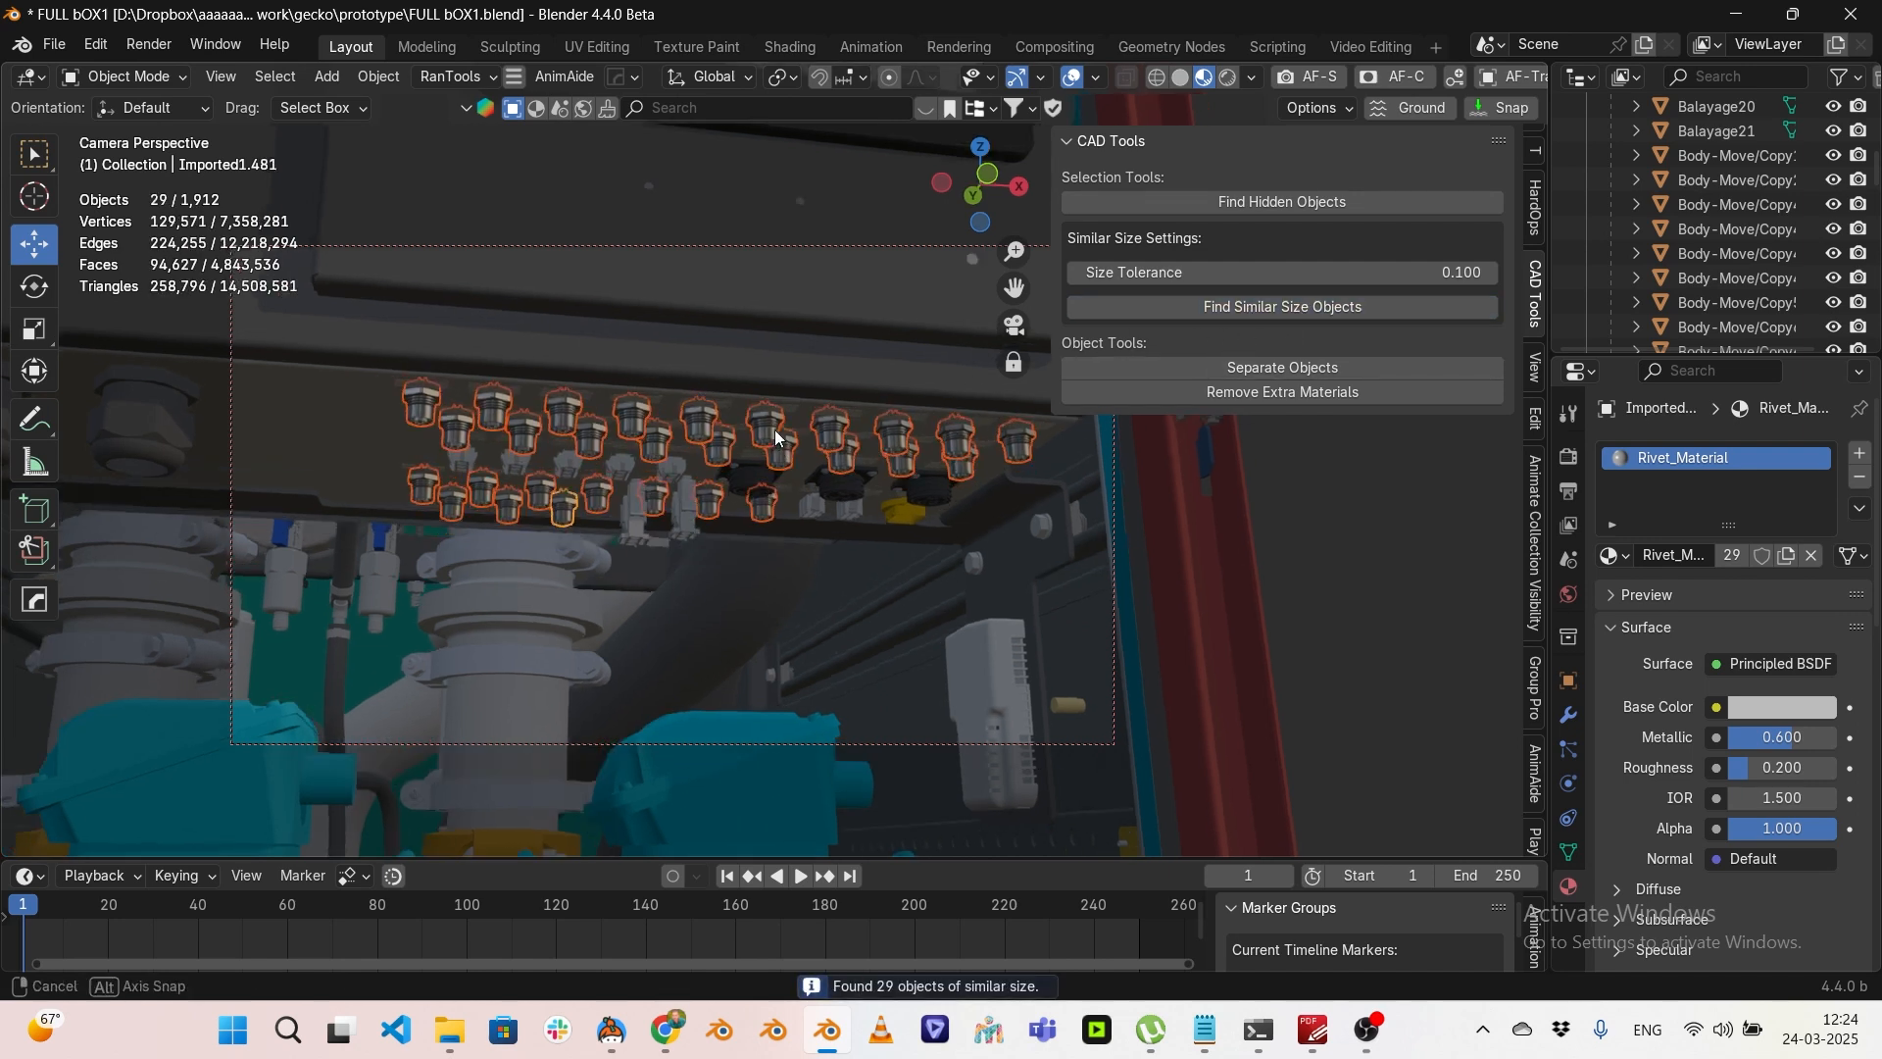
Step: Move the selected fittings to a new collection named "bolt"
key(m)
click(771, 441)
text(bolt)
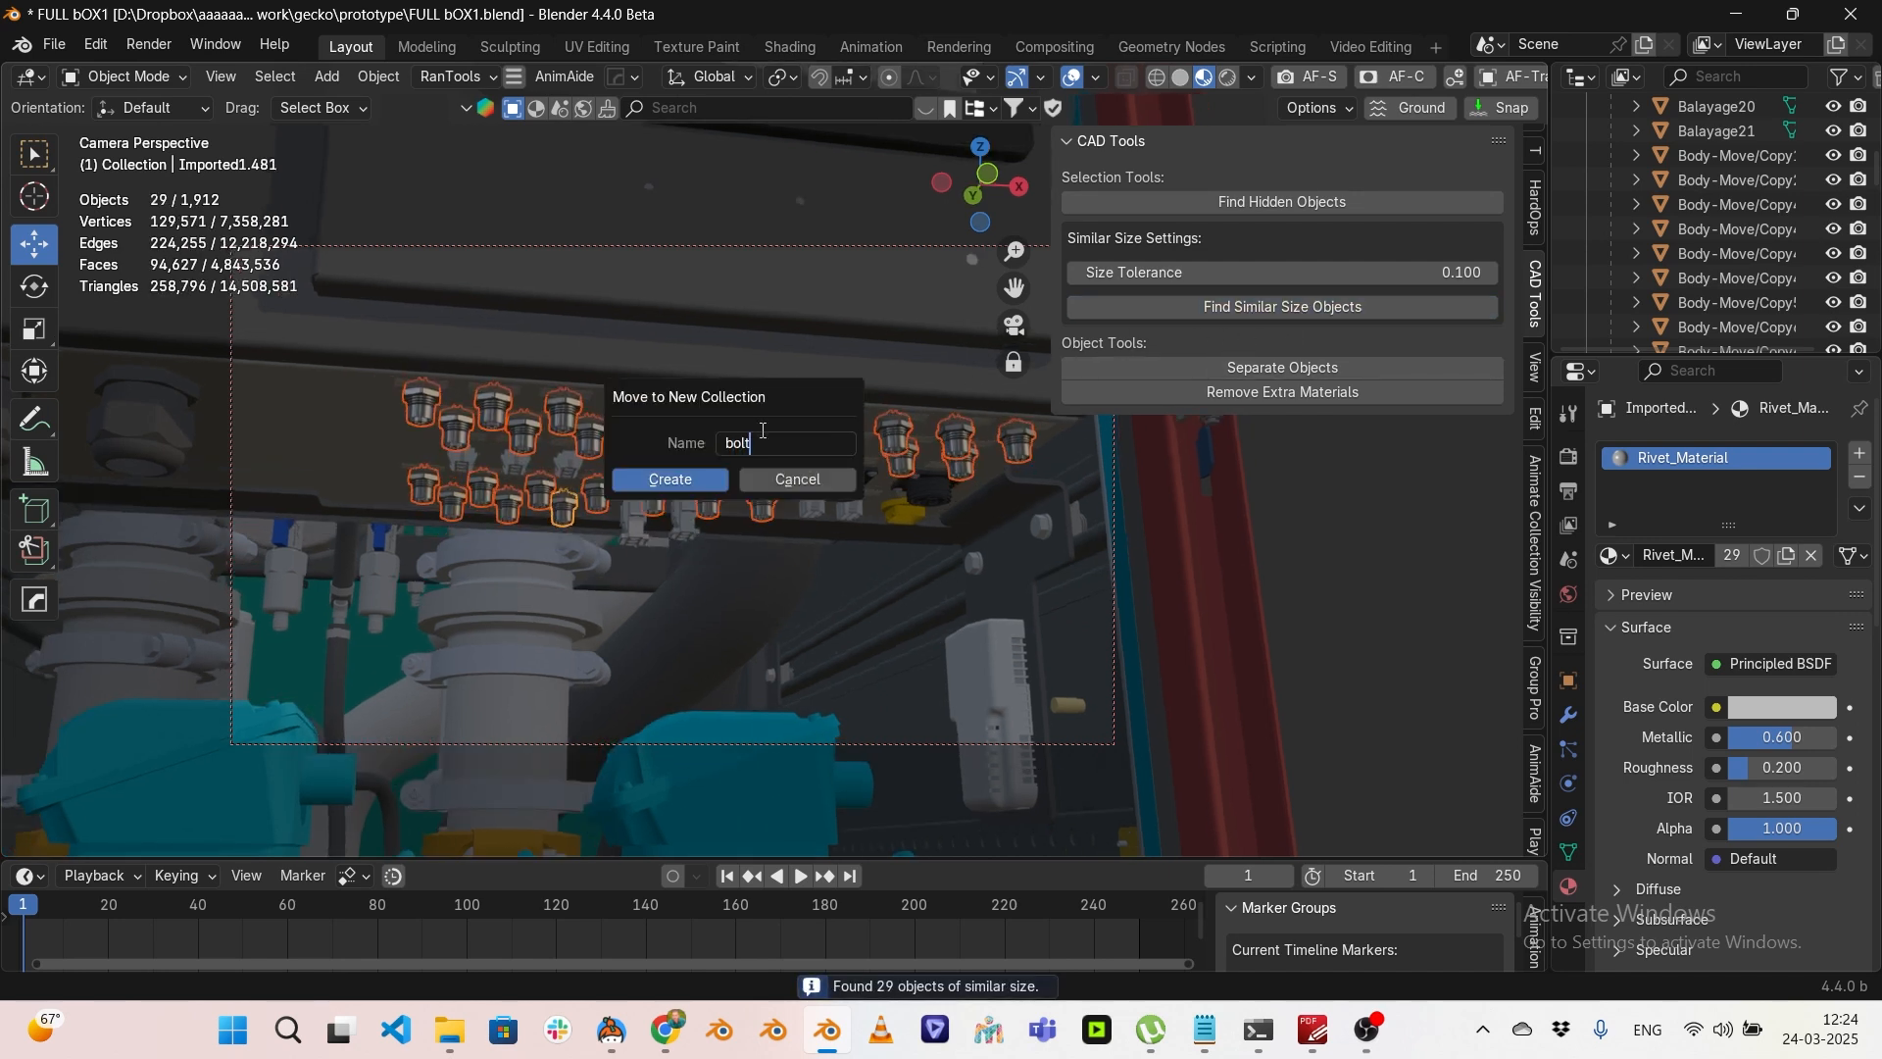
key(Return)
click(668, 480)
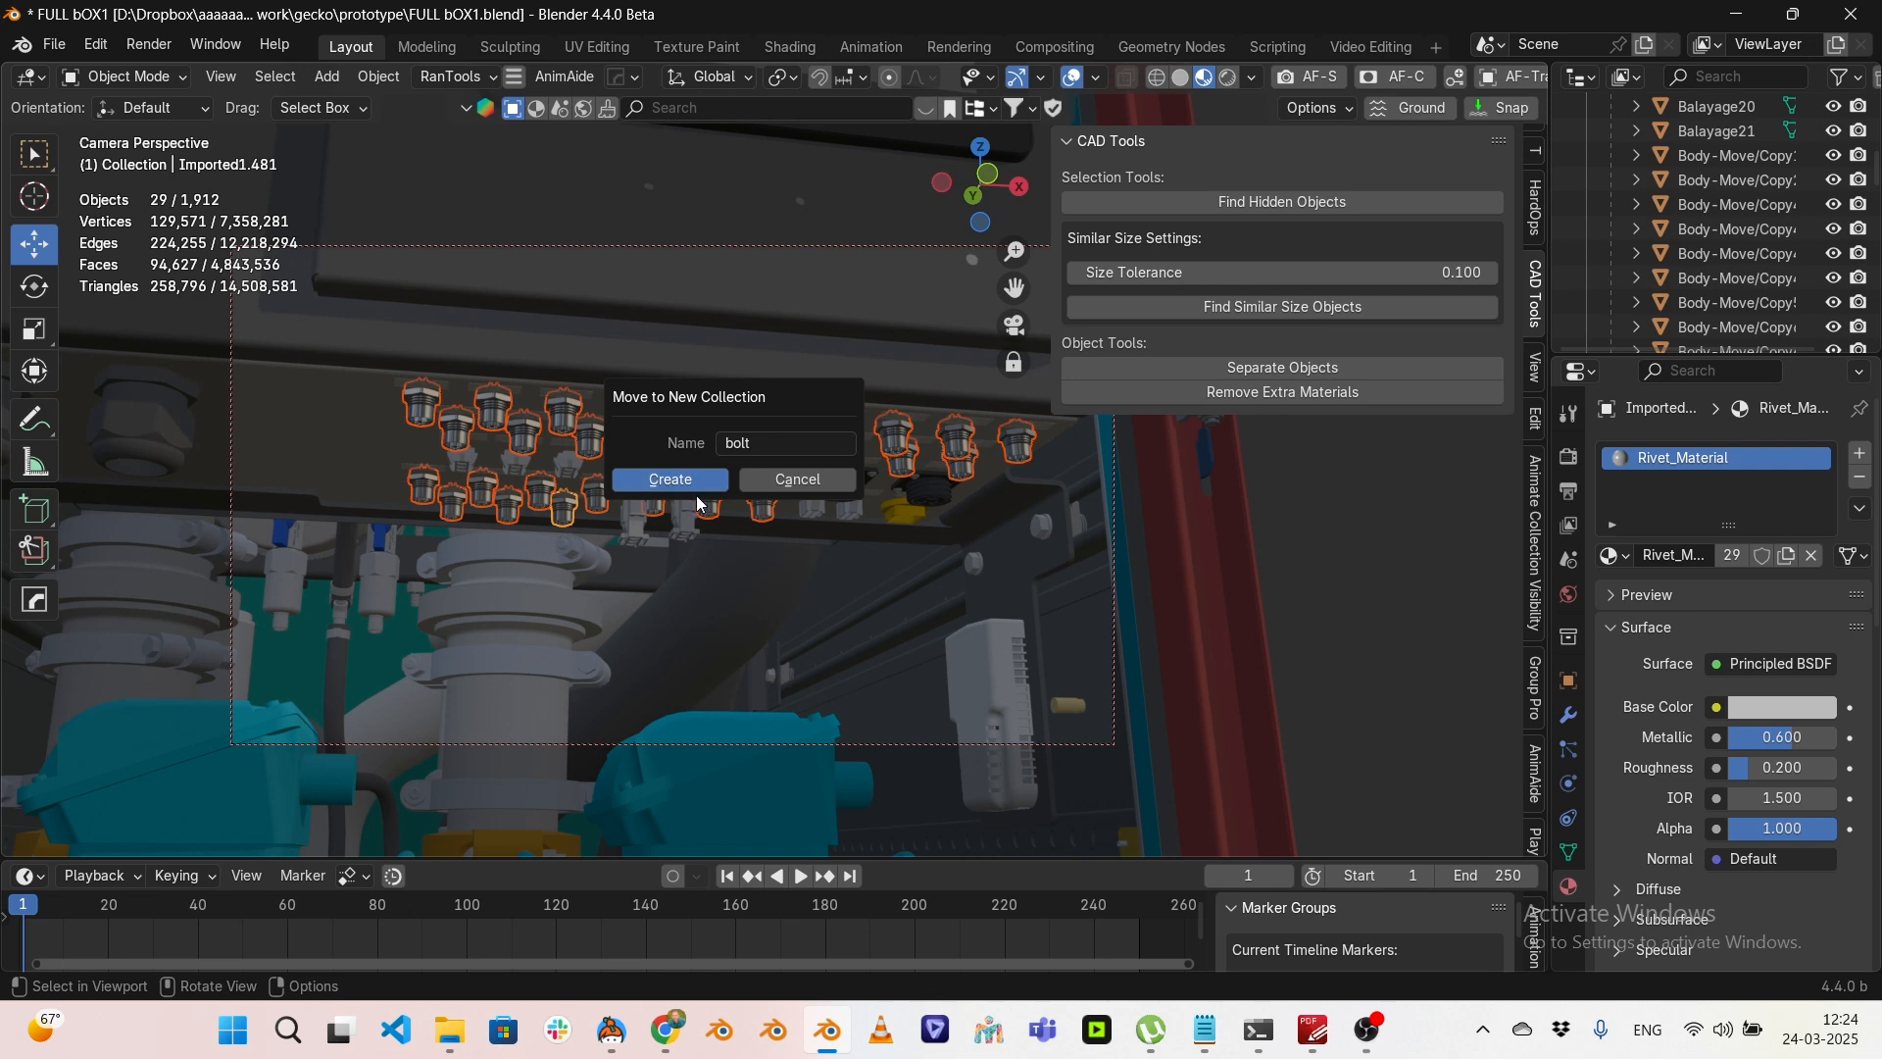
Step: Select the Cut-Extrude2 object containing the bolts and brackets, remove its extra materials and separate it into individual parts
click(983, 654)
middle_drag(1032, 648, 803, 551)
click(951, 563)
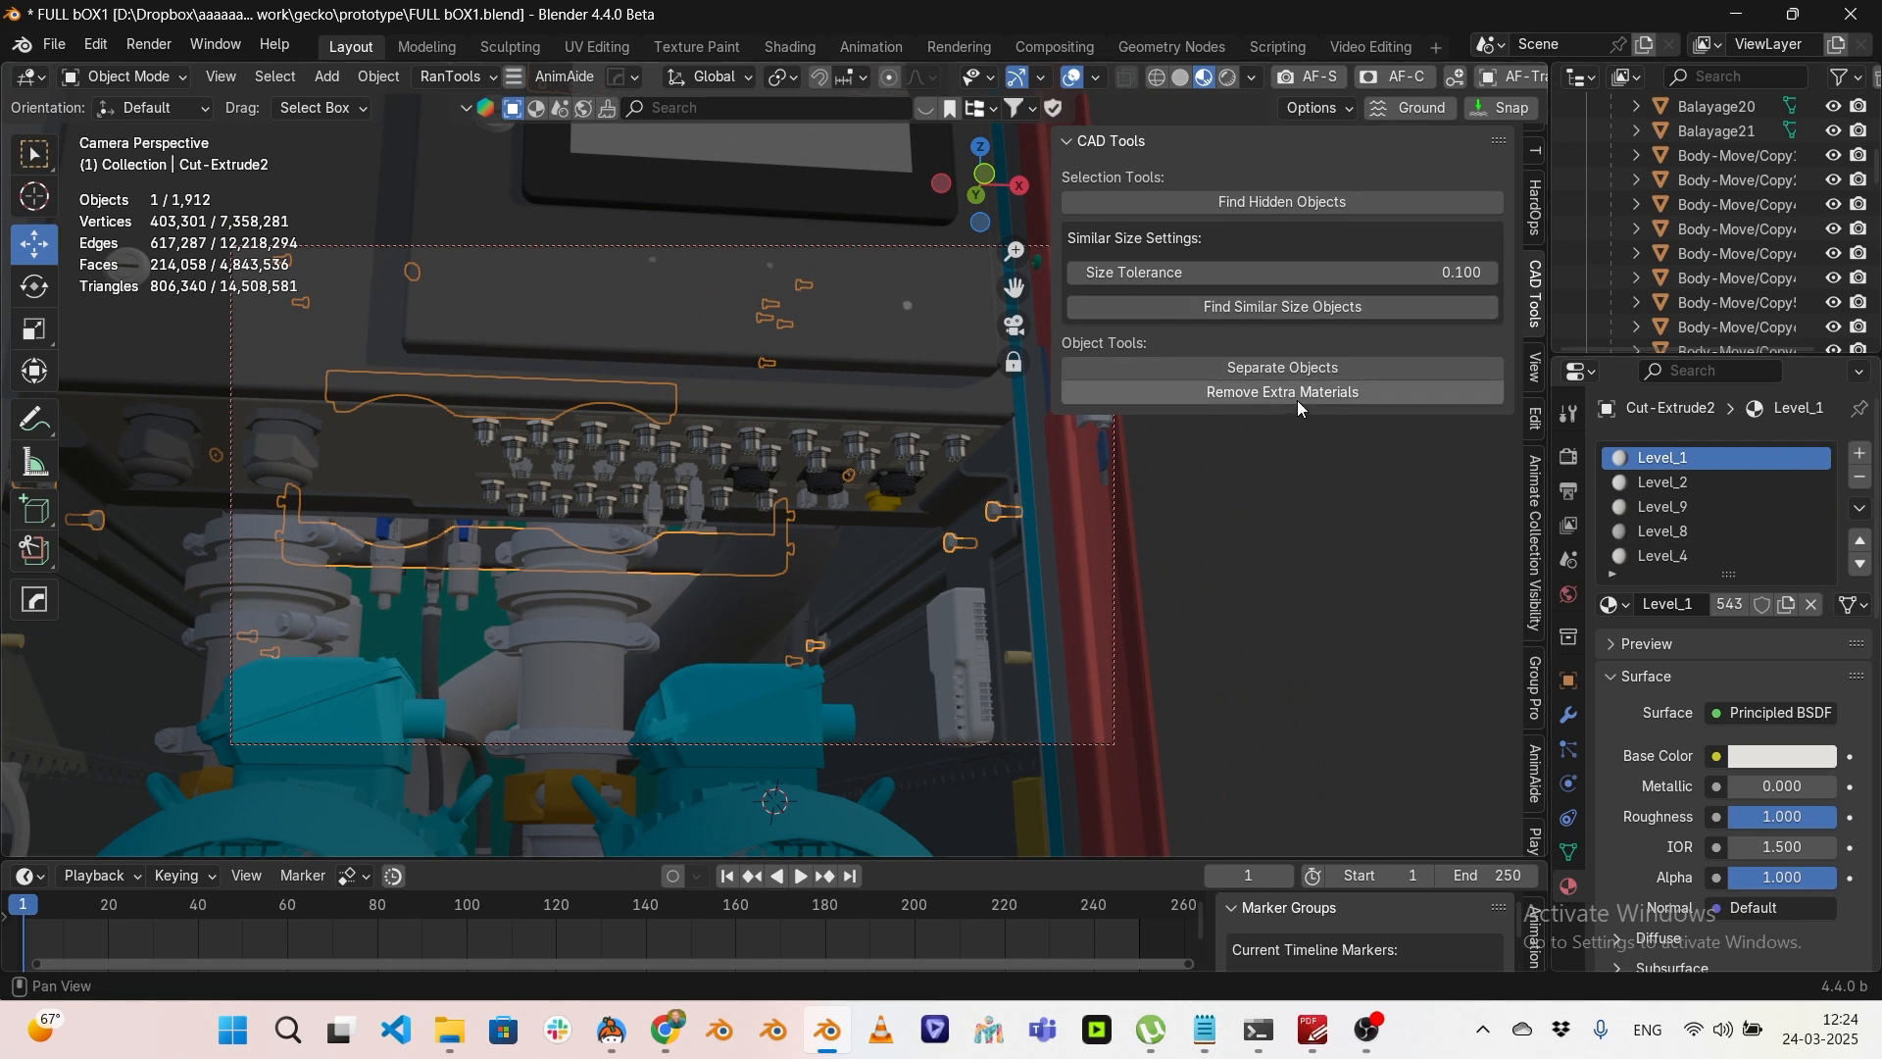
click(1385, 374)
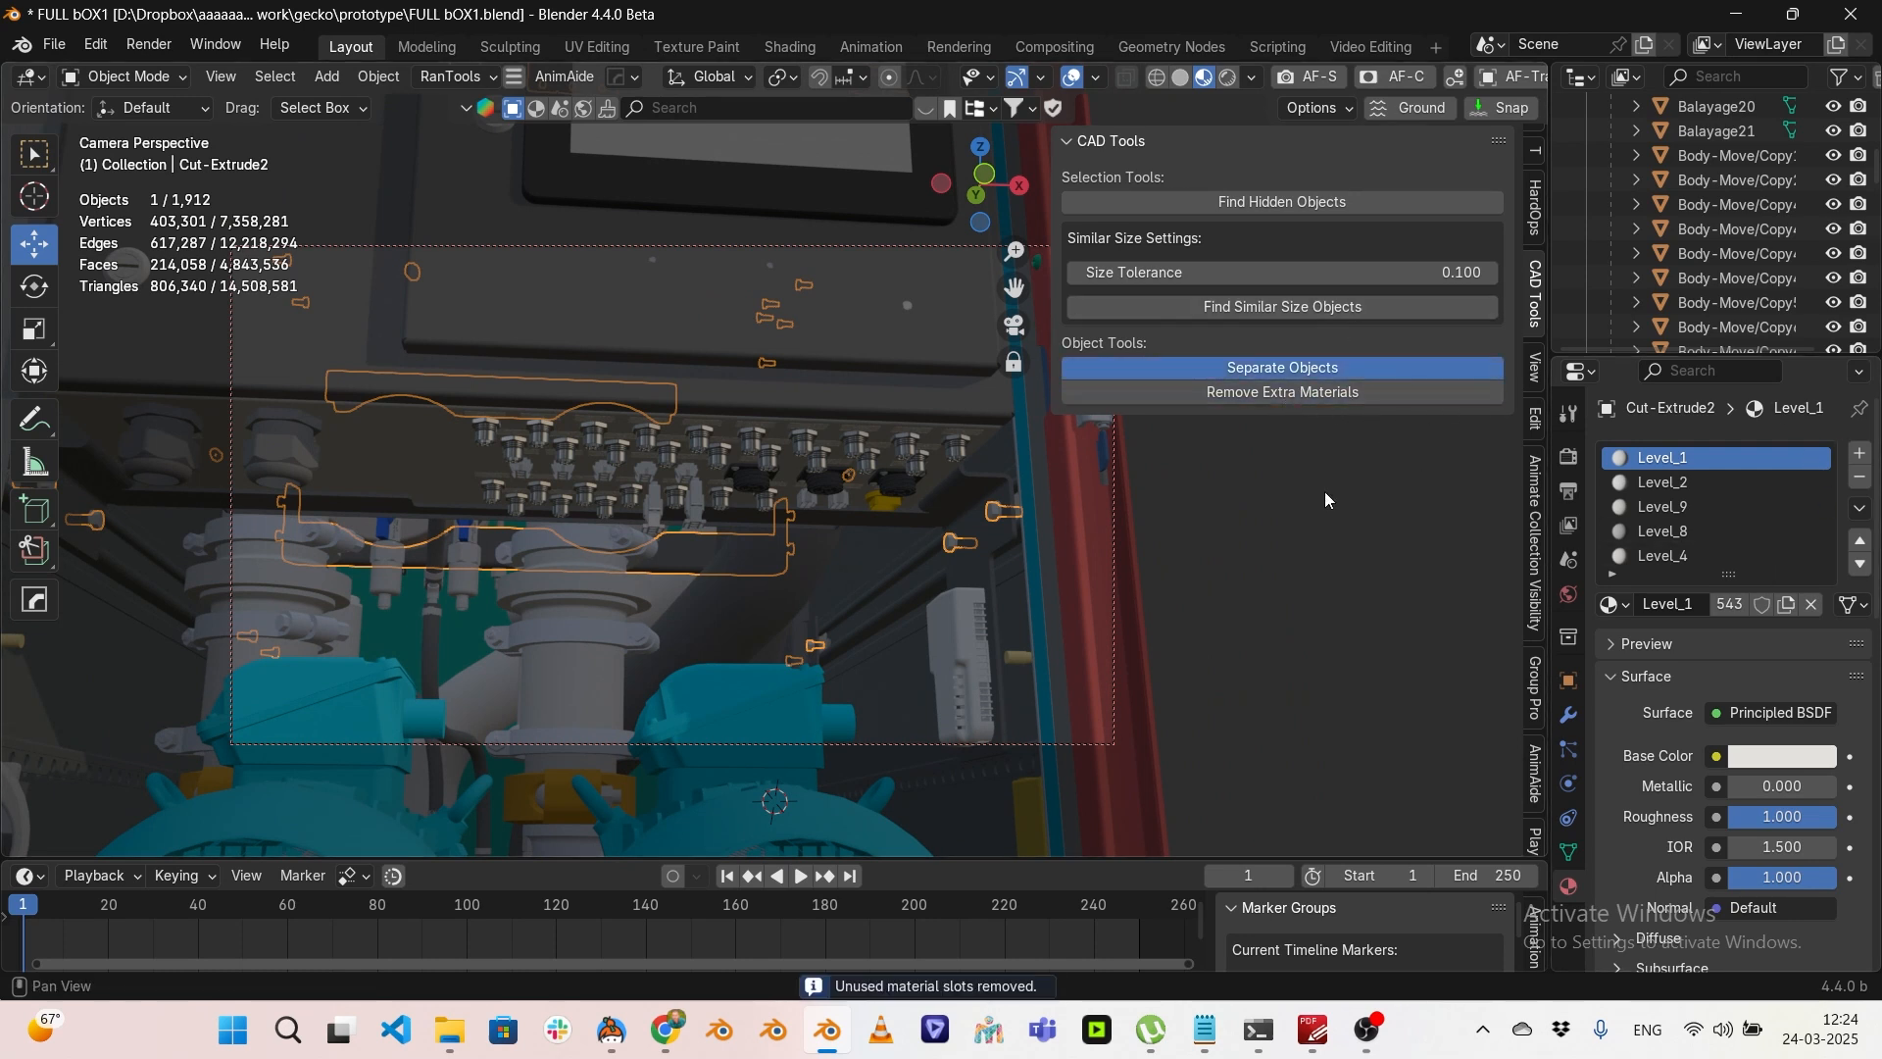
Step: Find the objects similar in size to a separated Cut-Extrude2 bolt and move the matches to a collection
middle_drag(941, 530, 990, 505)
click(1325, 307)
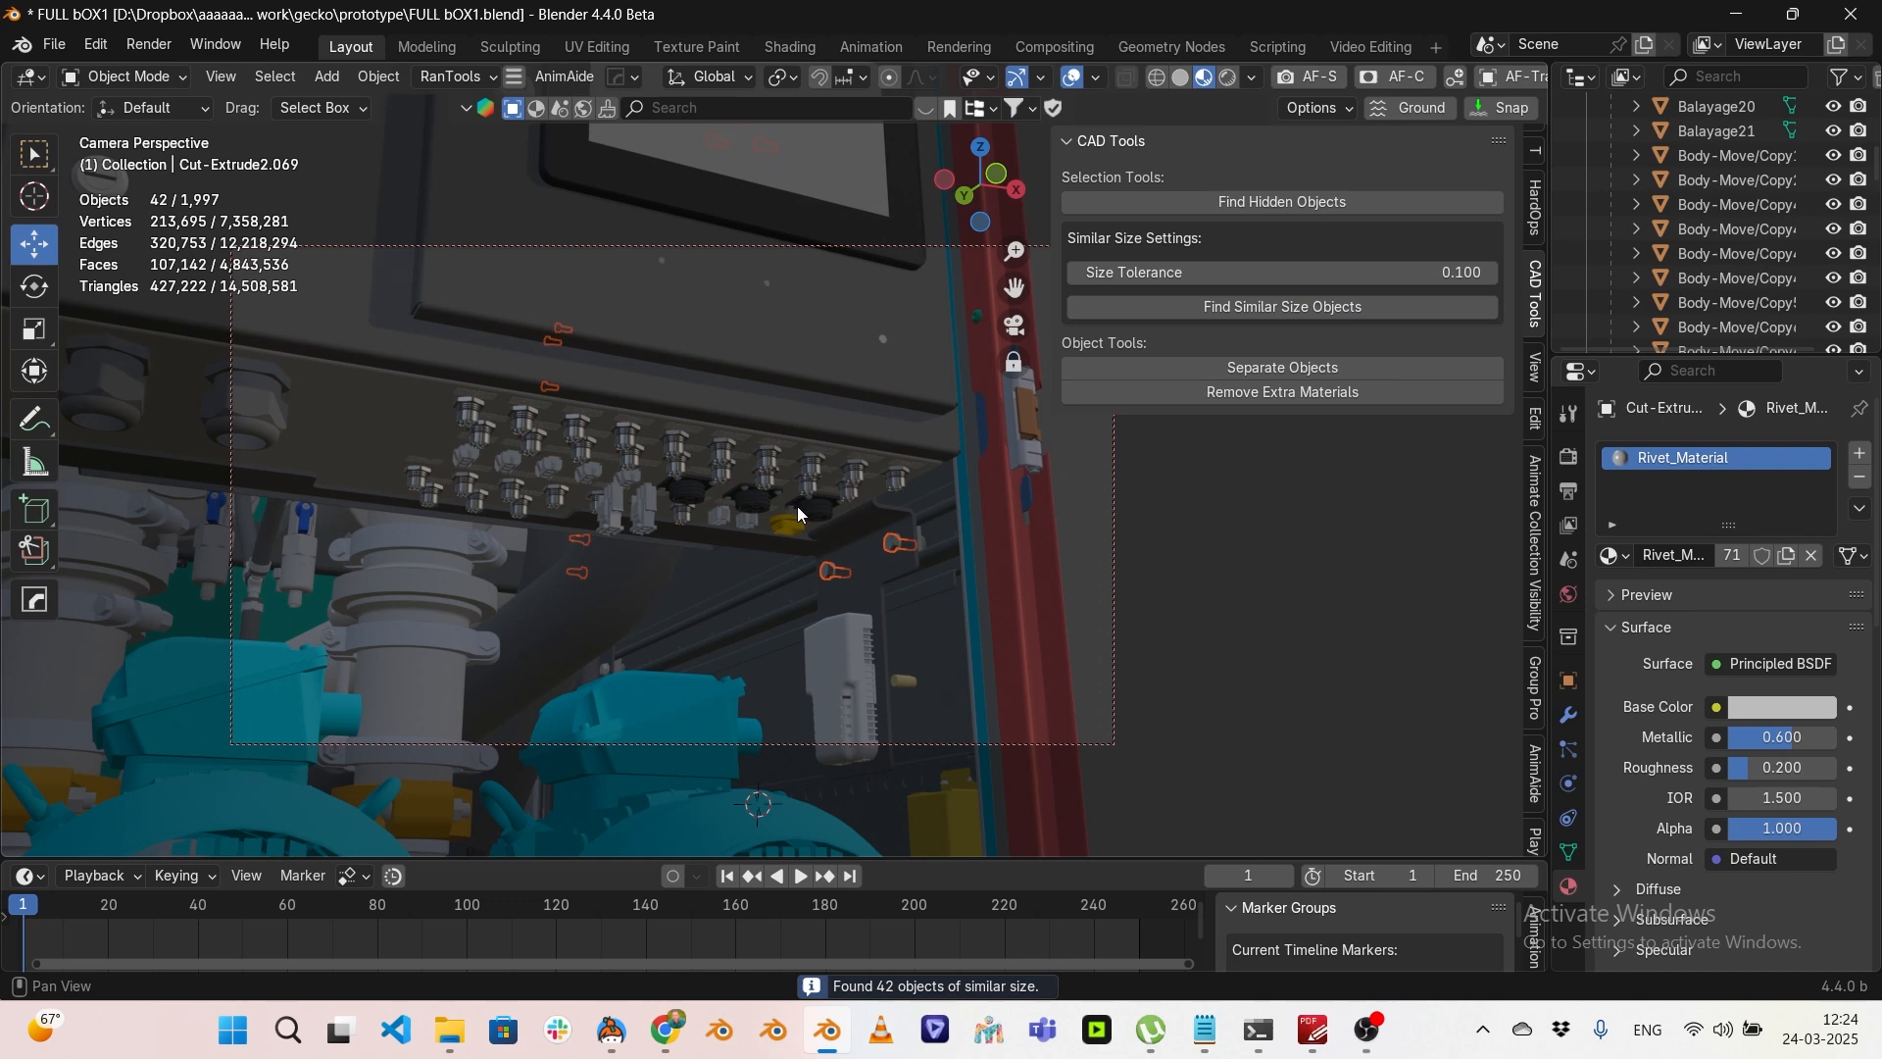
middle_drag(1015, 485, 901, 486)
key(m)
click(721, 609)
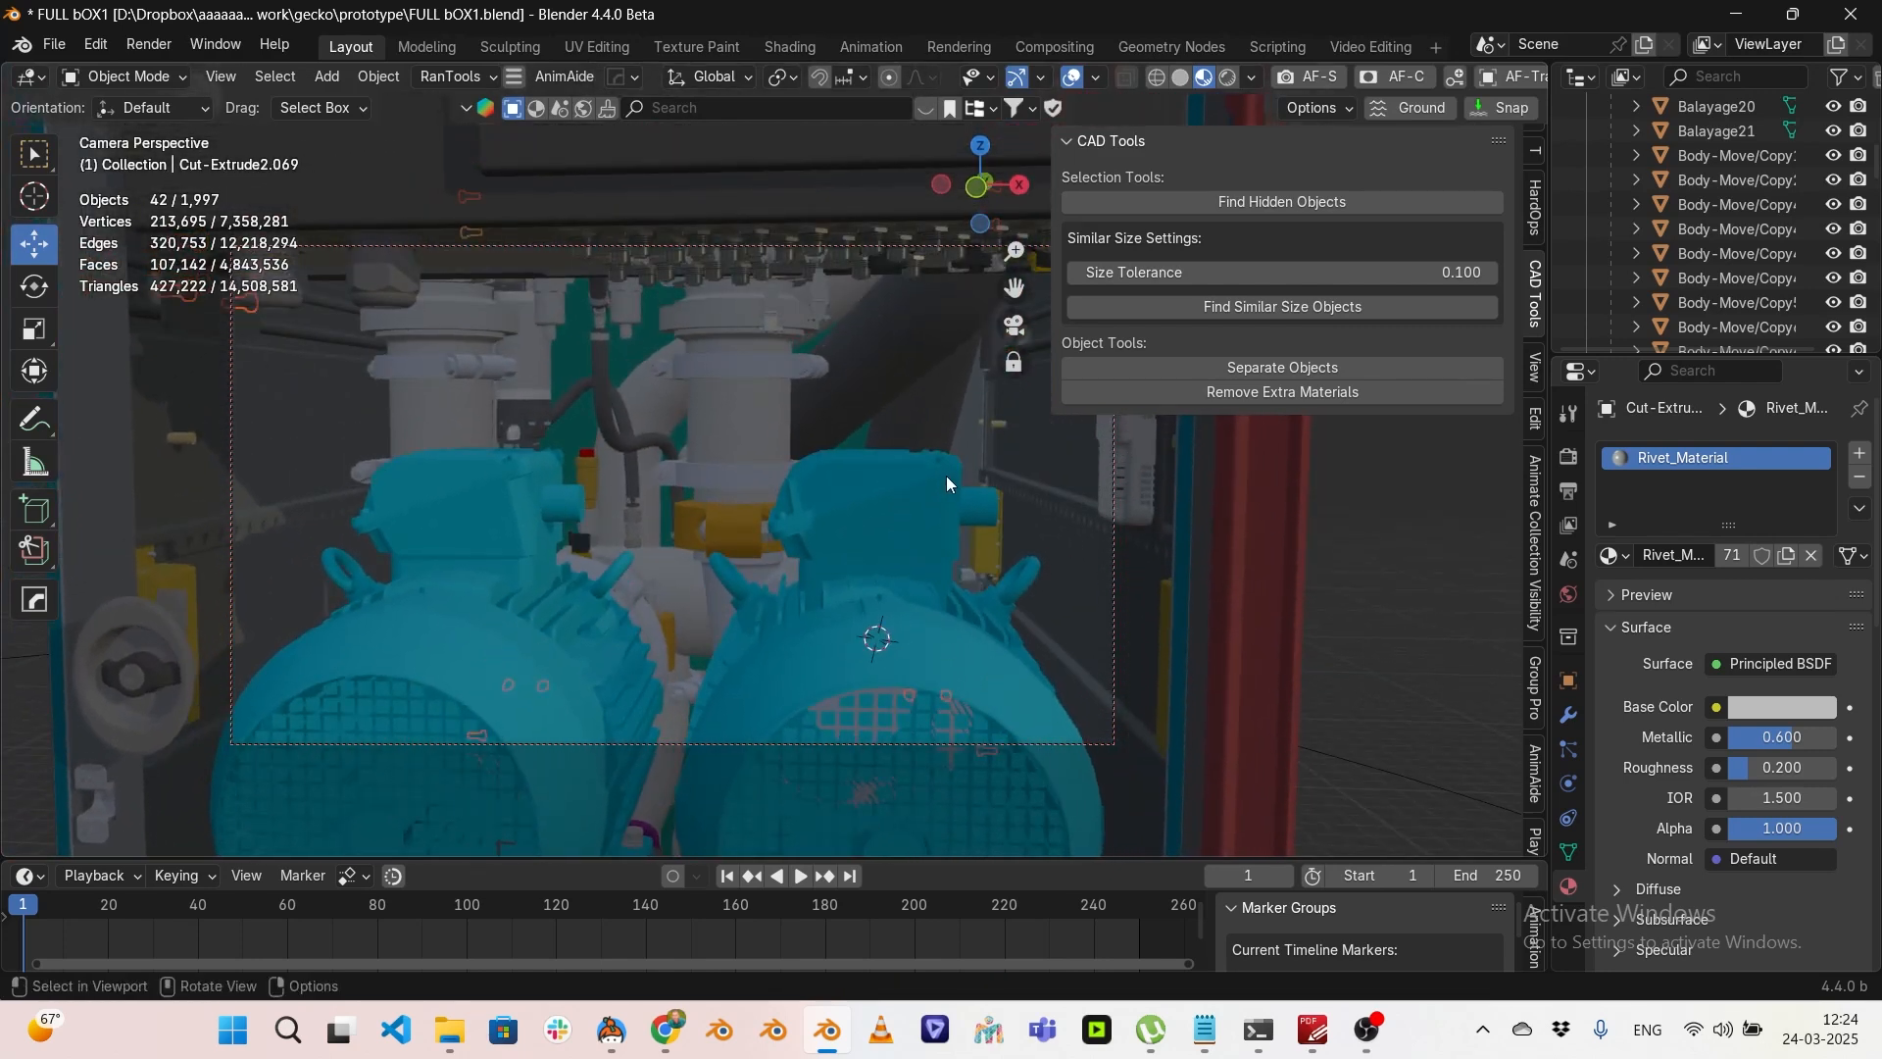